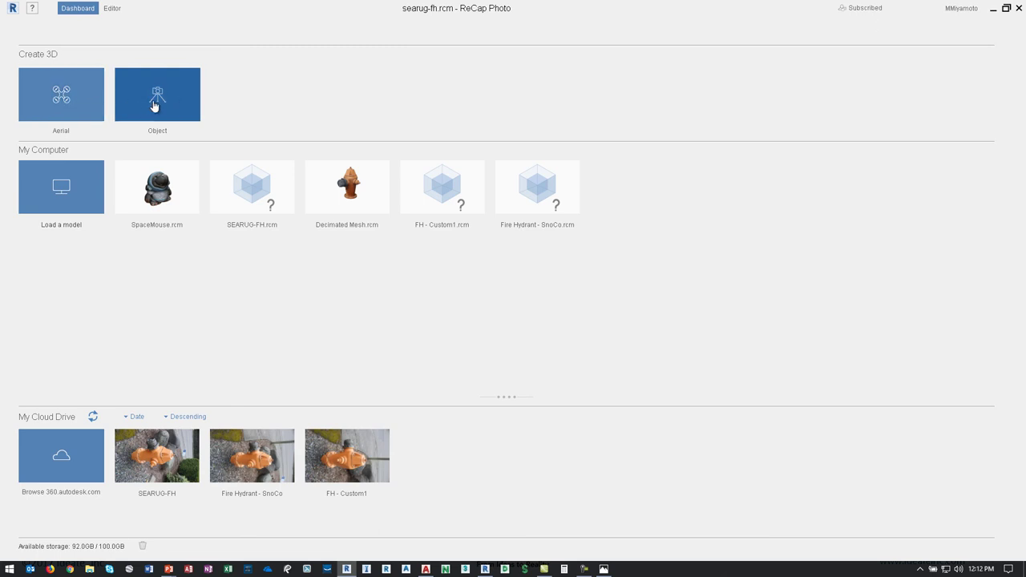
pyautogui.click(155, 105)
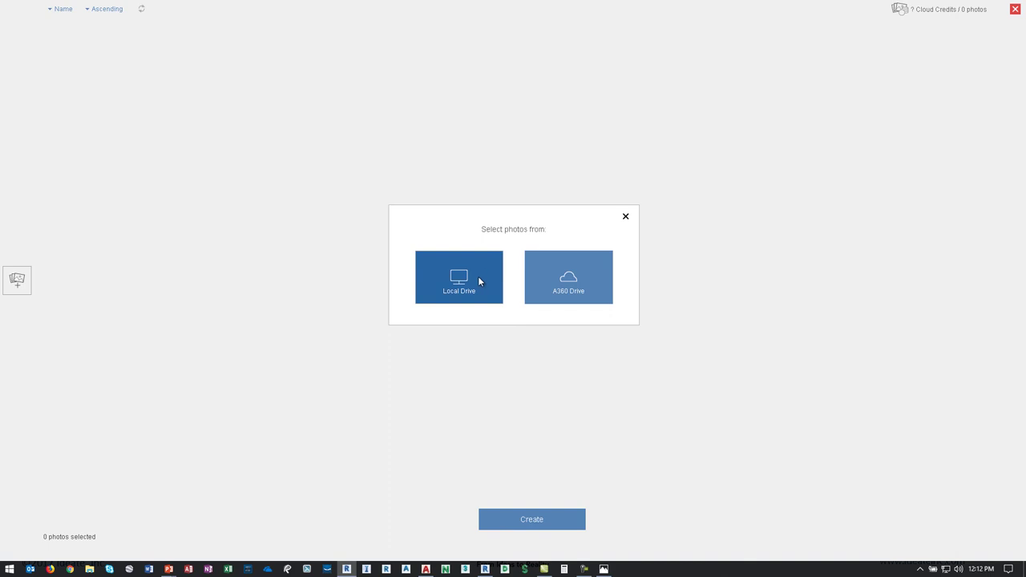
pyautogui.click(471, 286)
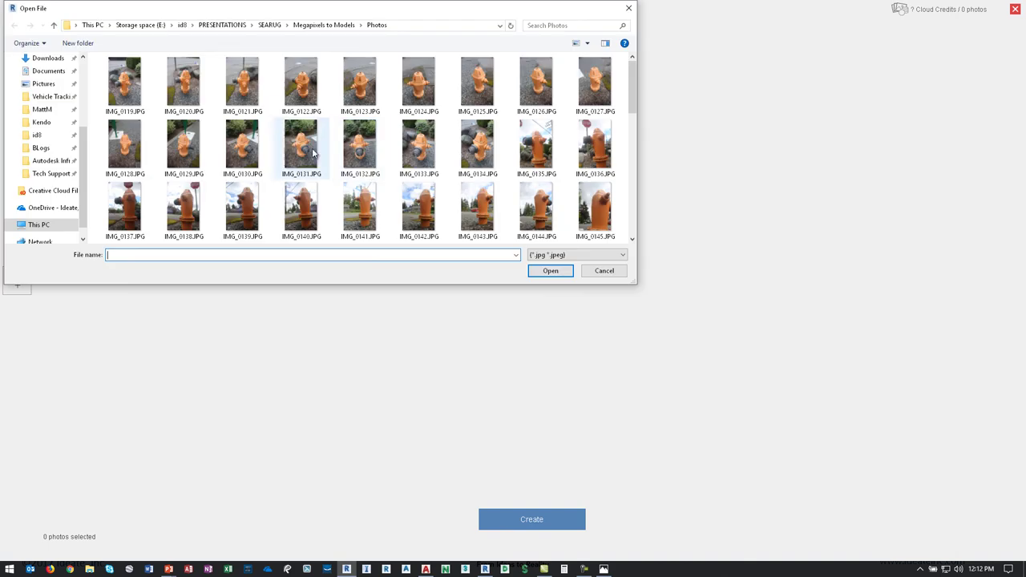
pyautogui.click(475, 148)
pyautogui.hotkey('ctrl', 'a')
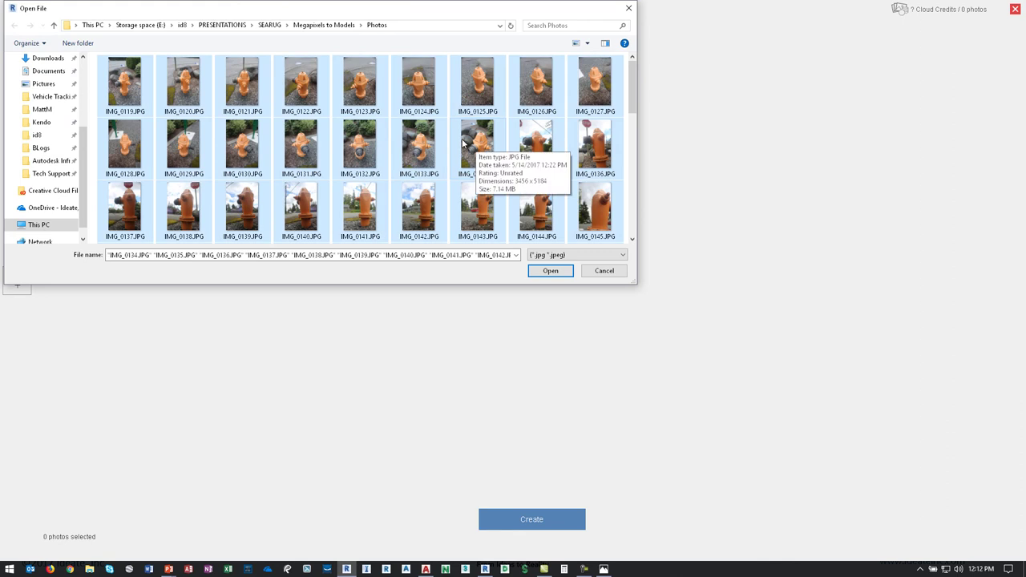
pyautogui.moveTo(475, 149); pyautogui.dragTo(710, 259)
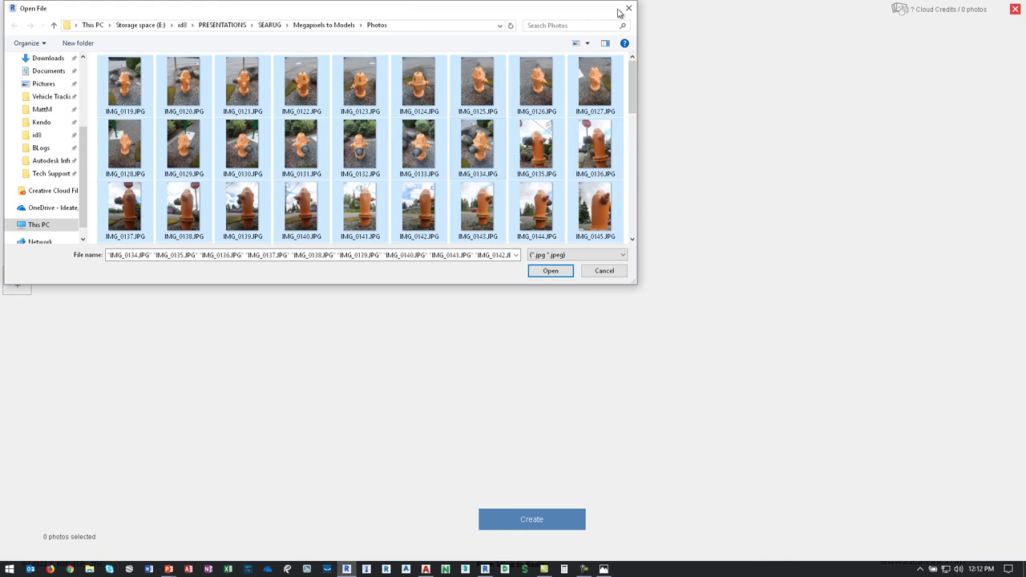
pyautogui.click(552, 271)
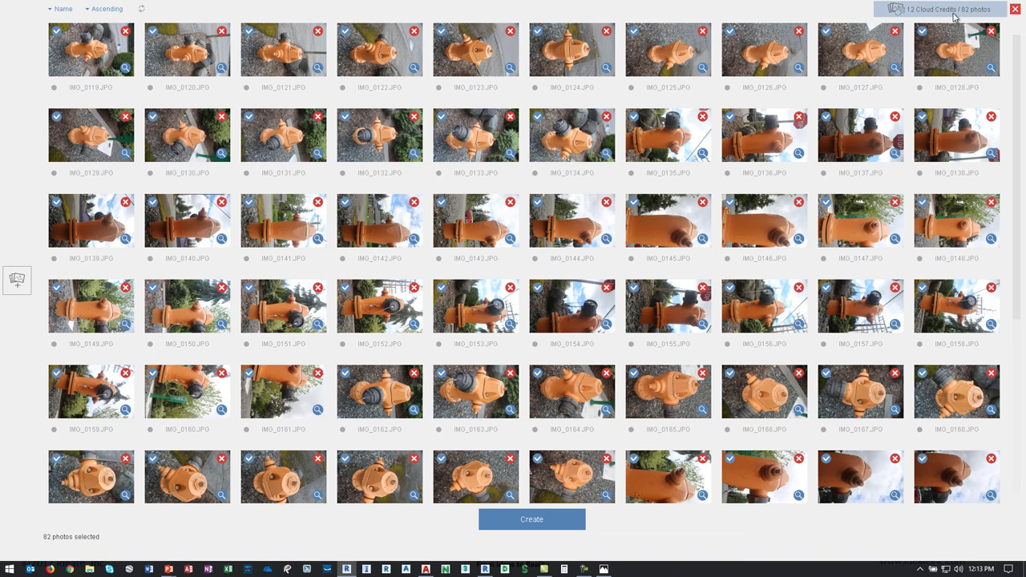
pyautogui.click(1016, 9)
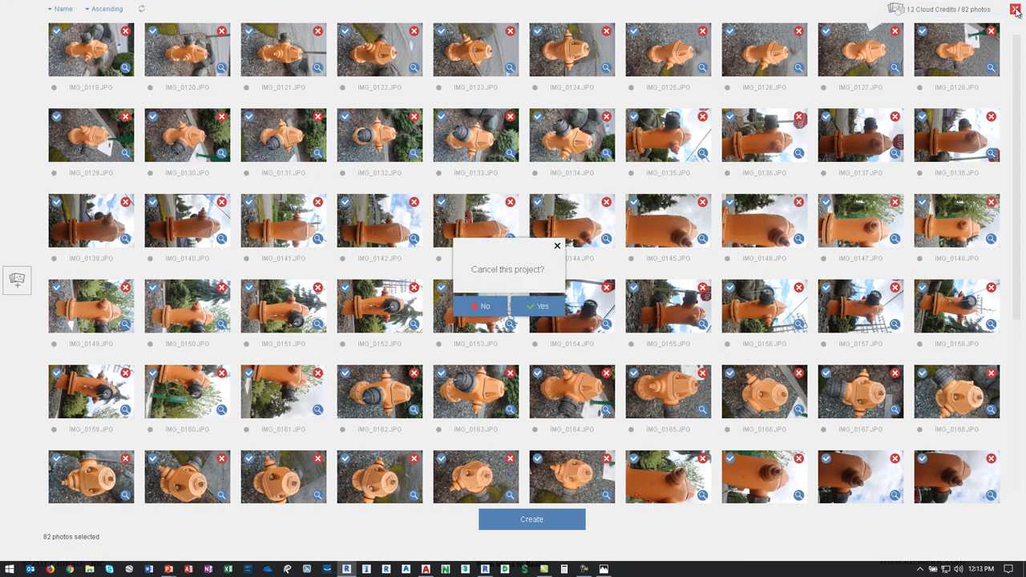
pyautogui.click(485, 308)
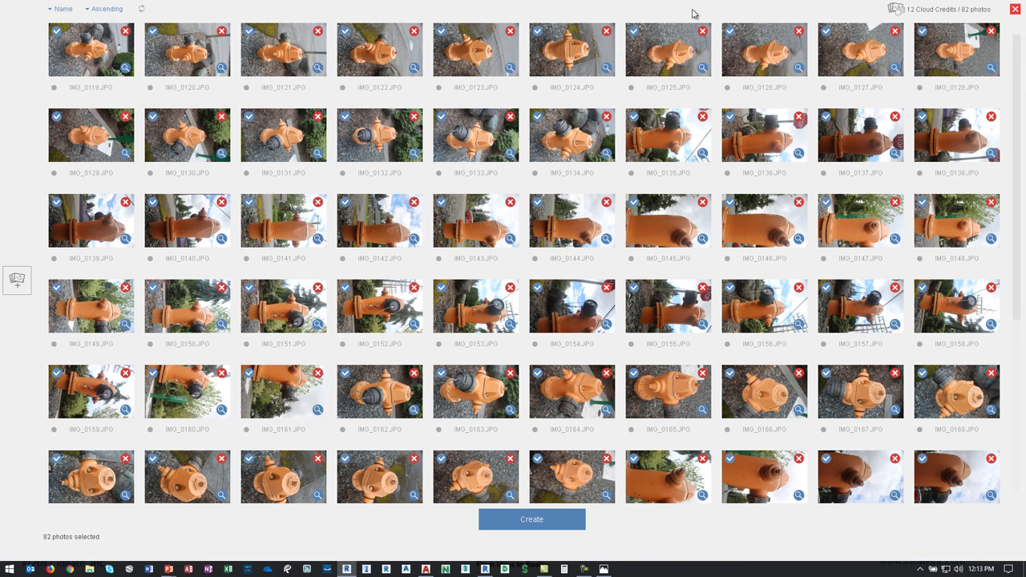
pyautogui.click(1015, 9)
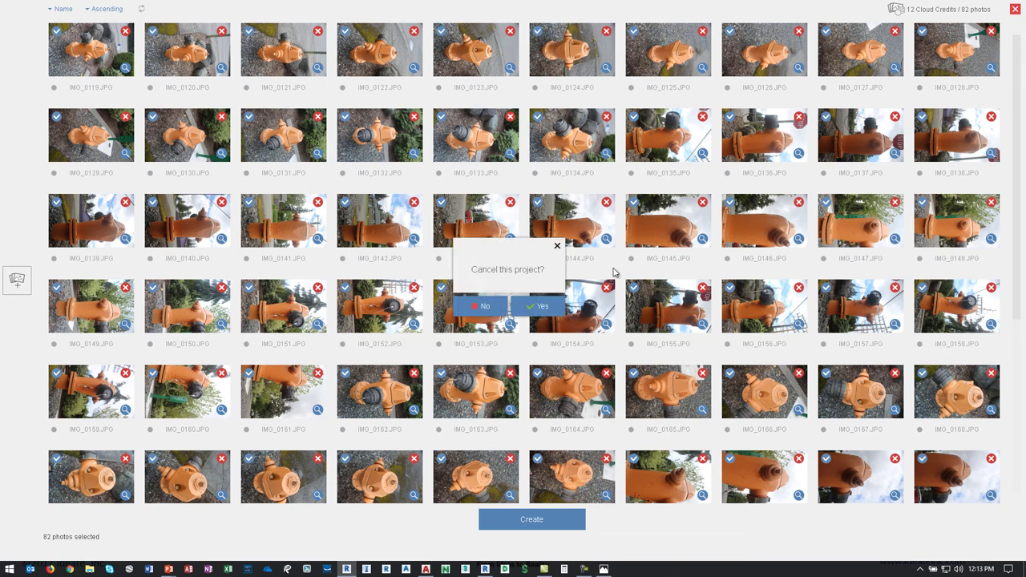
pyautogui.click(535, 308)
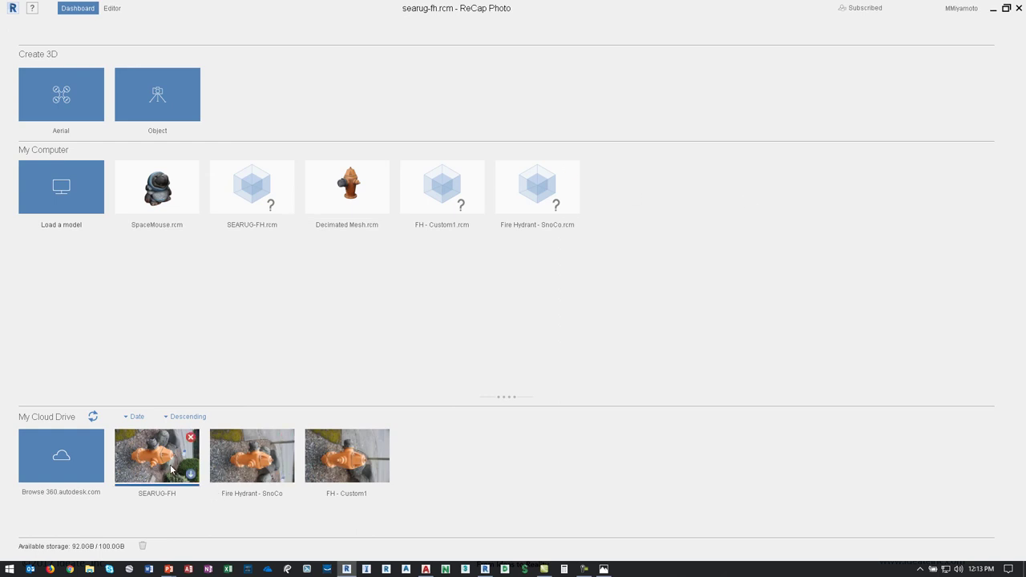
pyautogui.click(89, 570)
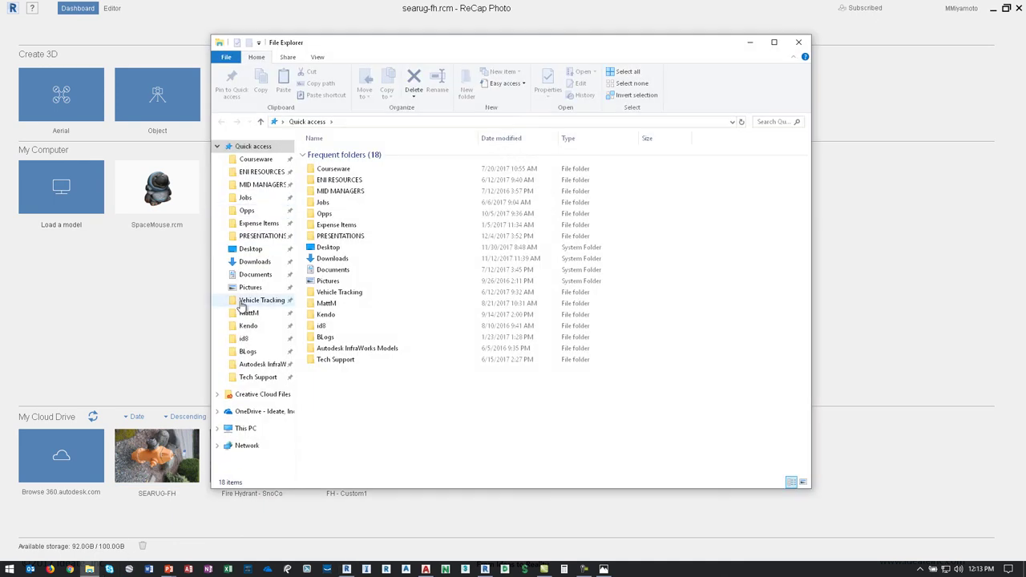
pyautogui.click(247, 250)
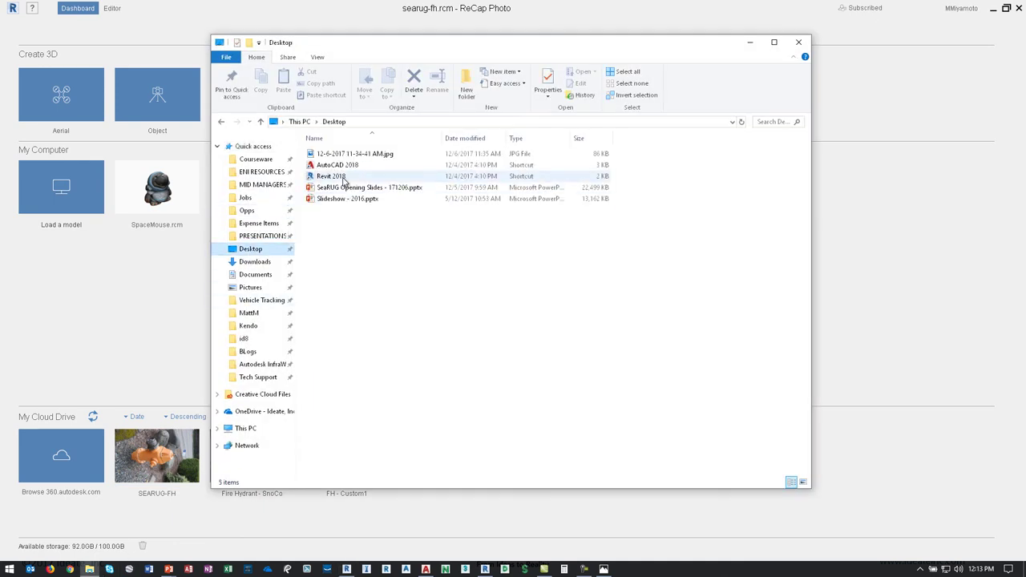
pyautogui.doubleClick(353, 153)
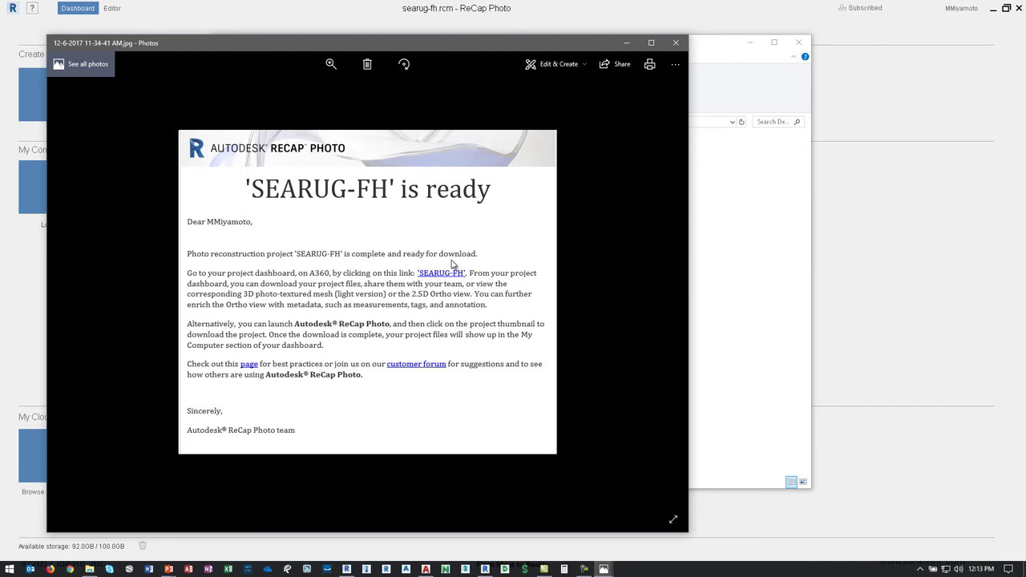
pyautogui.click(628, 41)
pyautogui.click(174, 542)
pyautogui.click(149, 470)
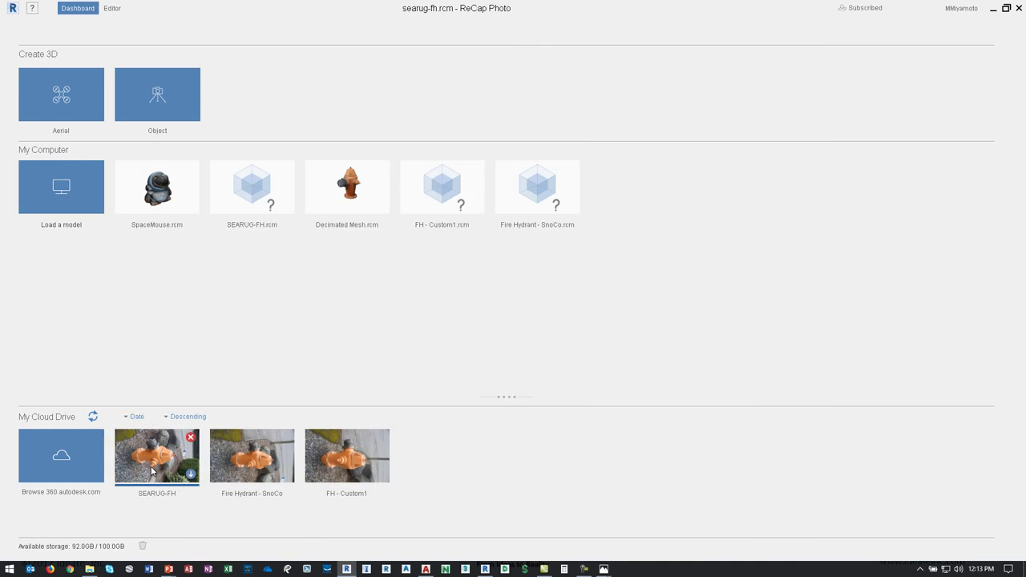
pyautogui.moveTo(154, 479)
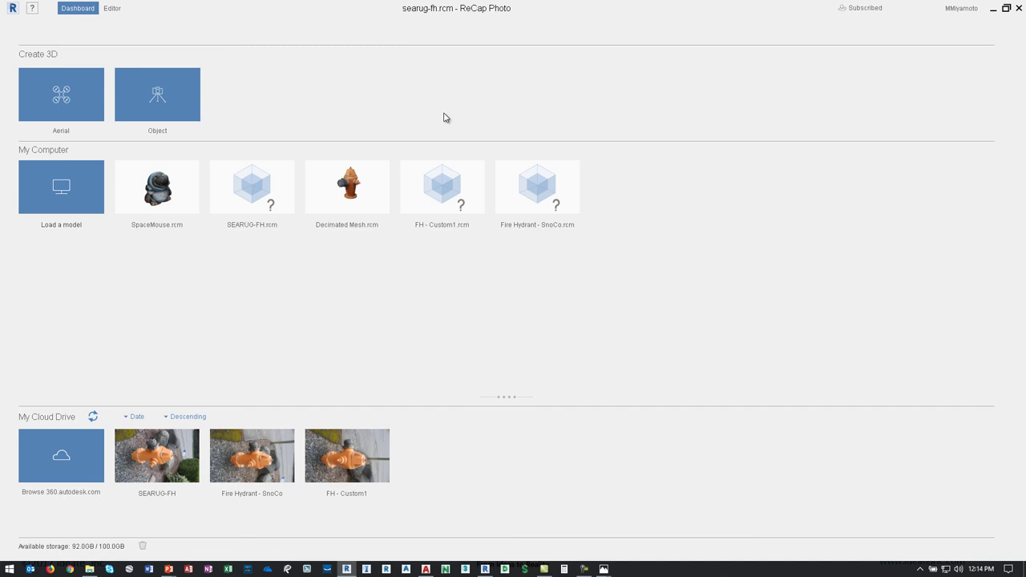
# Open SEARUG-FH.rcm for editing, saving pending changes, and zoom in on the hydrant.
pyautogui.moveTo(377, 171)
pyautogui.click(265, 197)
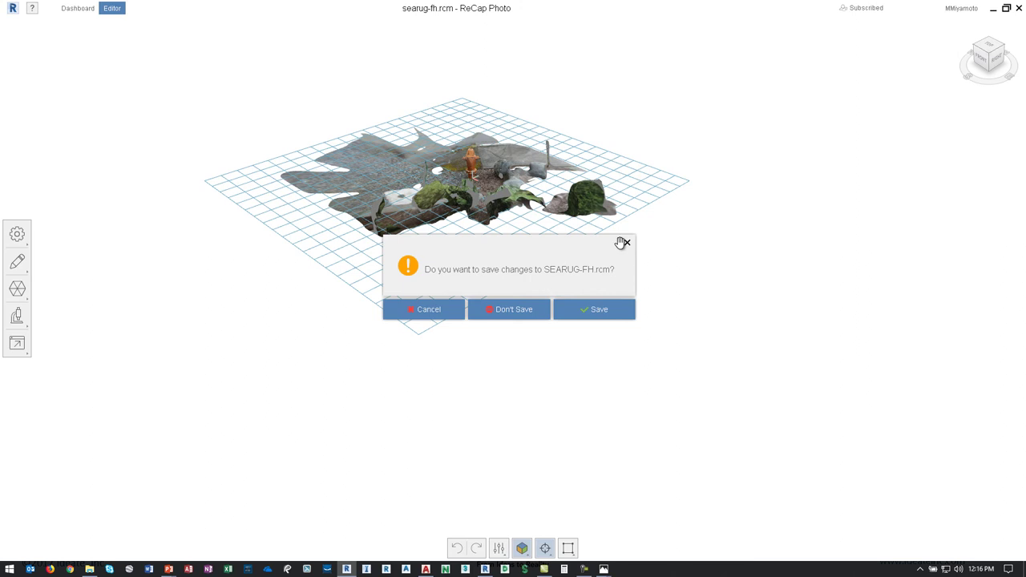
pyautogui.click(614, 308)
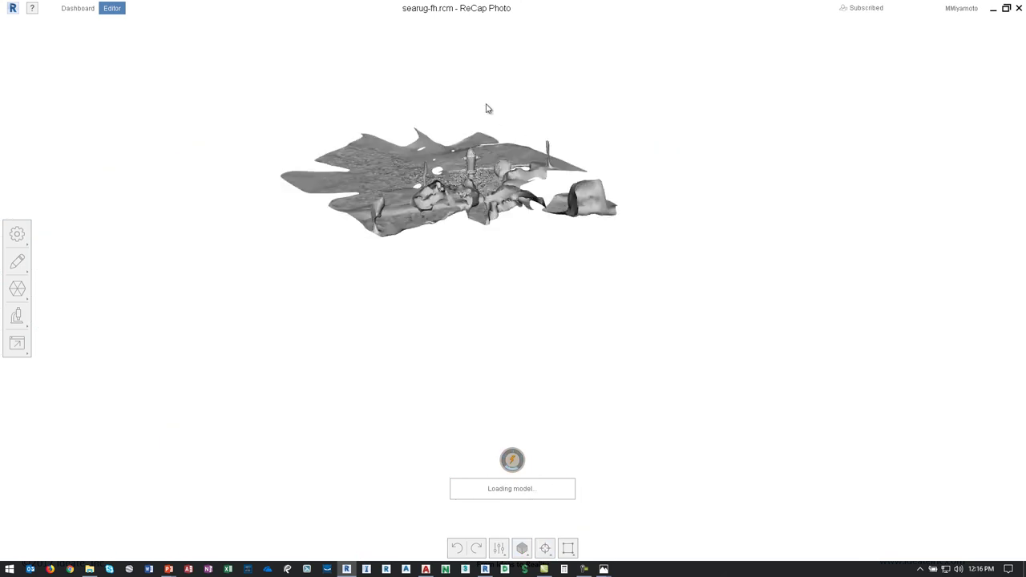
pyautogui.scroll(5, 479, 112)
pyautogui.scroll(2, 473, 126)
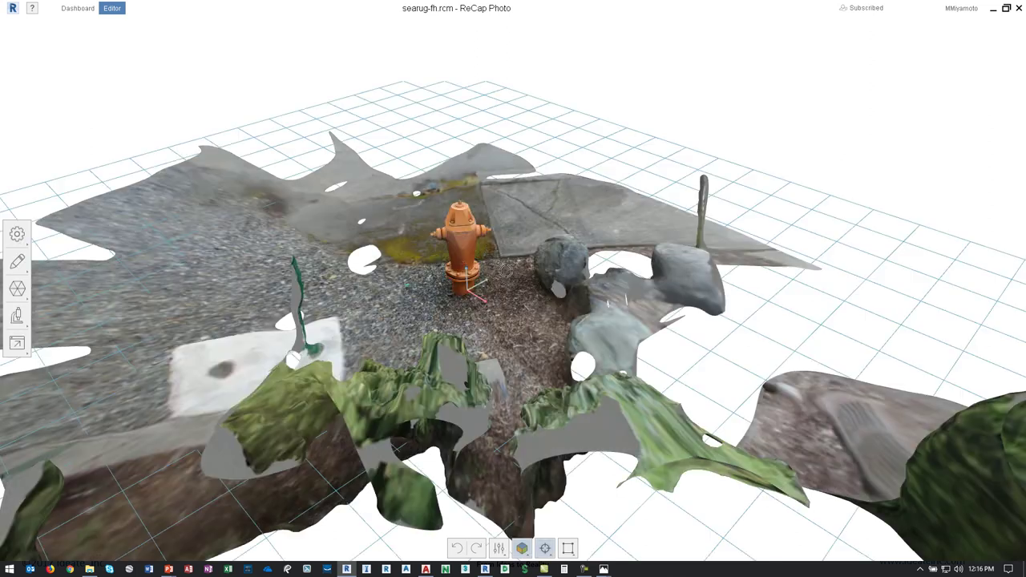
pyautogui.scroll(3, 483, 273)
pyautogui.scroll(3, 485, 273)
pyautogui.scroll(-2, 480, 241)
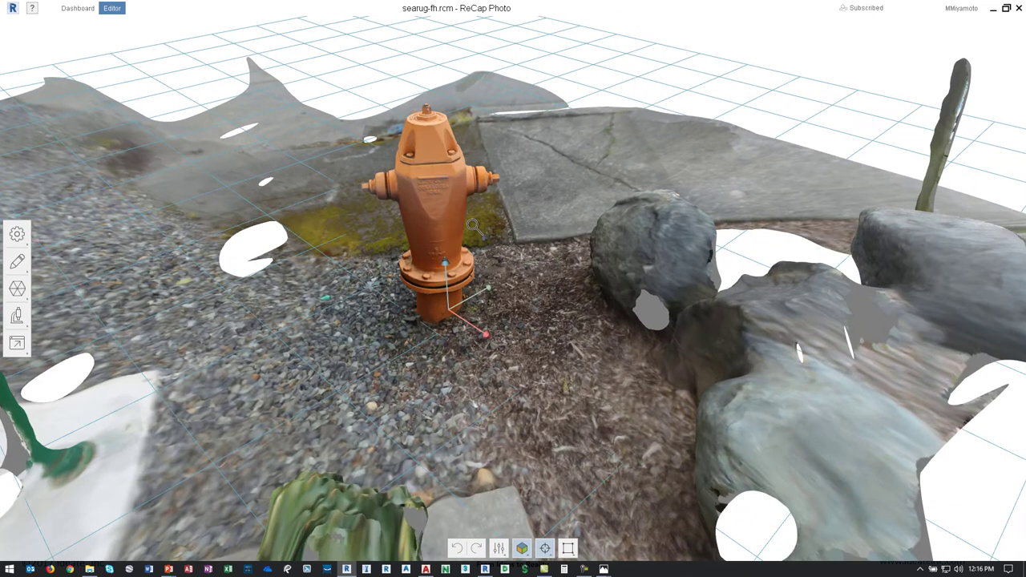
pyautogui.scroll(2, 477, 226)
pyautogui.scroll(5, 477, 225)
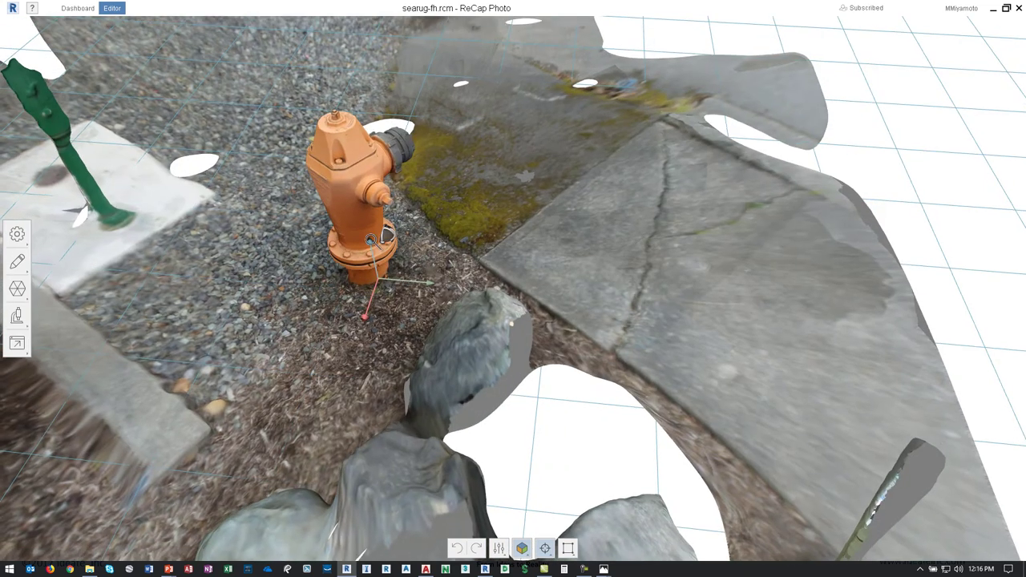
pyautogui.scroll(5, 377, 208)
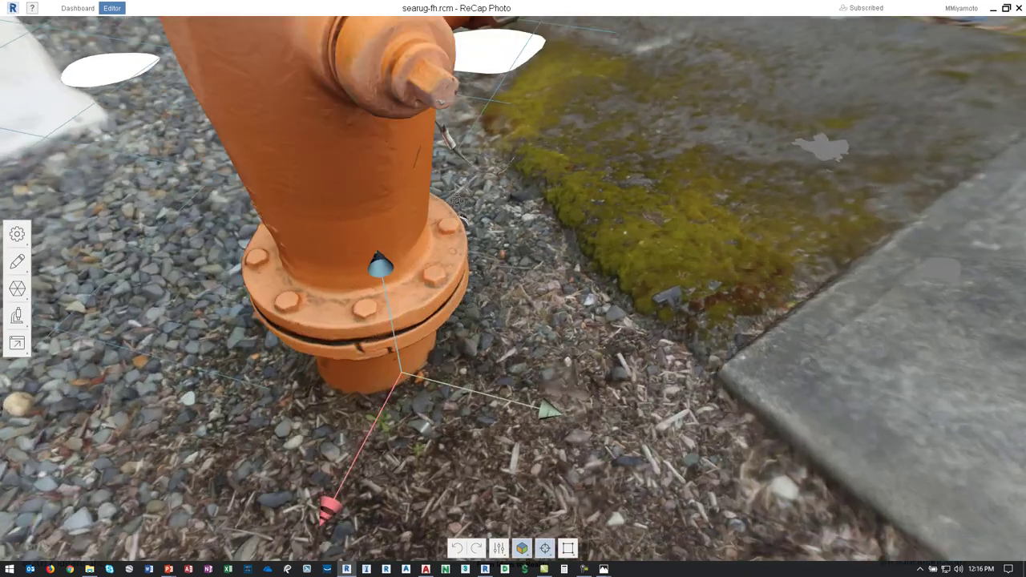
pyautogui.scroll(5, 484, 206)
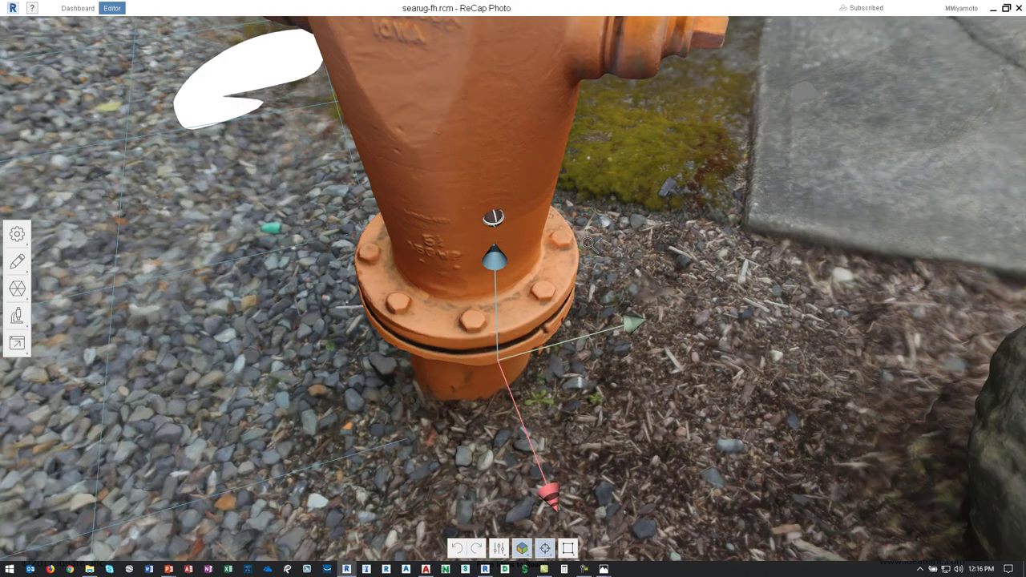
# Orbit around the hydrant from low side, rock and shrub angles, then zoom out.
pyautogui.moveTo(589, 242); pyautogui.dragTo(558, 175)
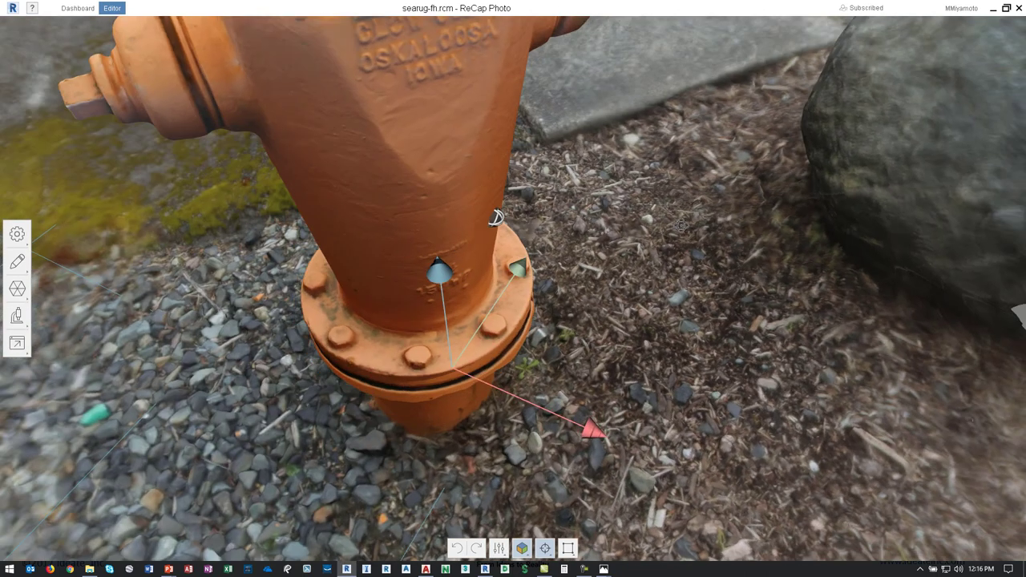
pyautogui.scroll(-3, 560, 213)
pyautogui.moveTo(492, 194); pyautogui.dragTo(433, 297)
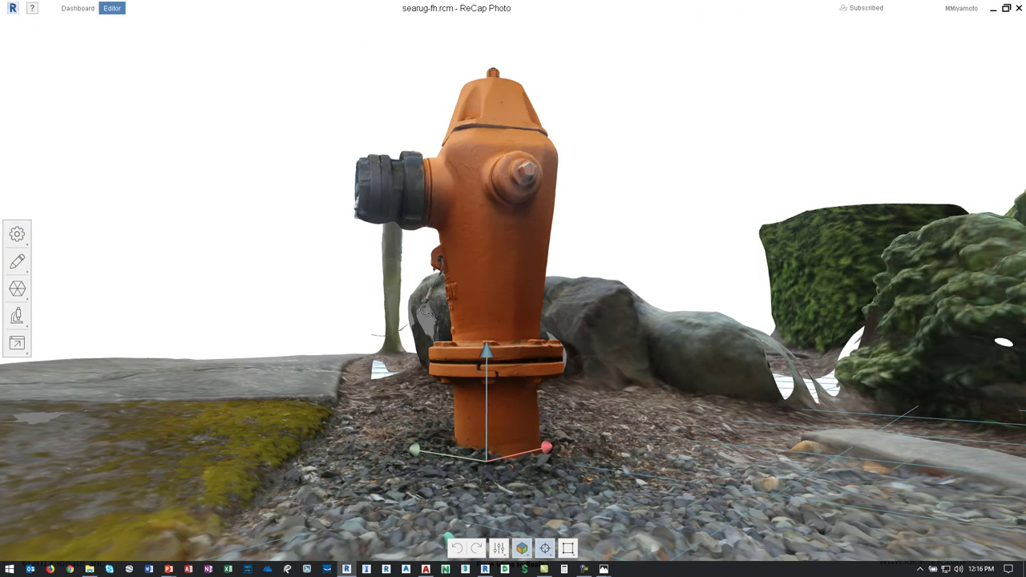
pyautogui.scroll(4, 425, 310)
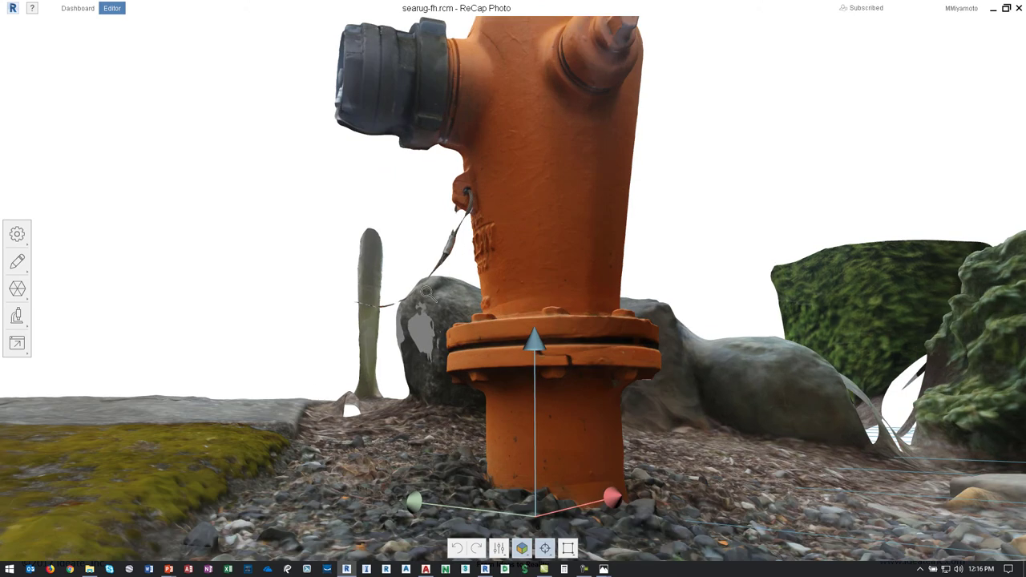
pyautogui.scroll(-1, 425, 151)
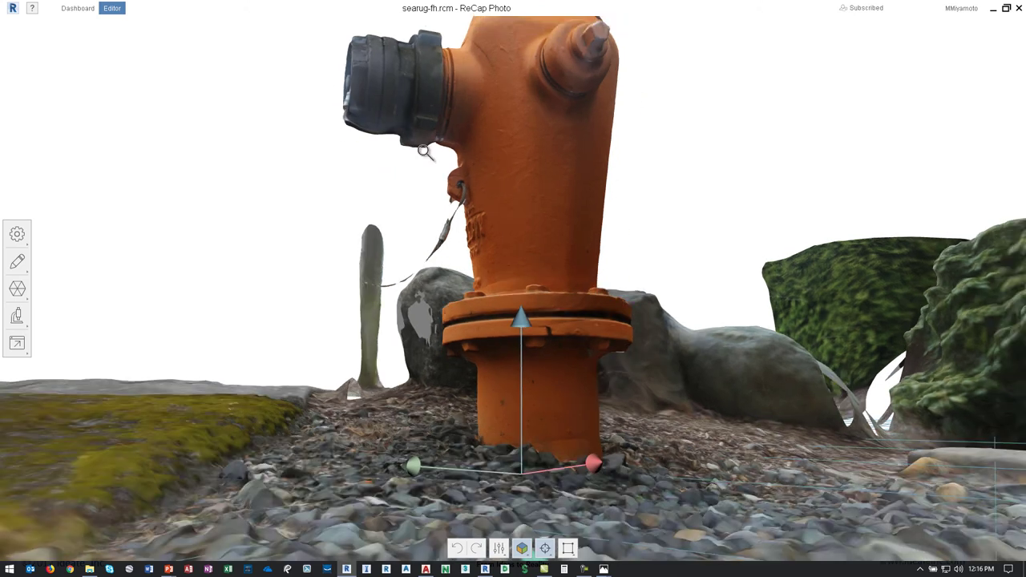
pyautogui.scroll(-2, 429, 153)
pyautogui.moveTo(435, 153); pyautogui.dragTo(435, 146)
pyautogui.moveTo(597, 188); pyautogui.dragTo(572, 175, button='middle')
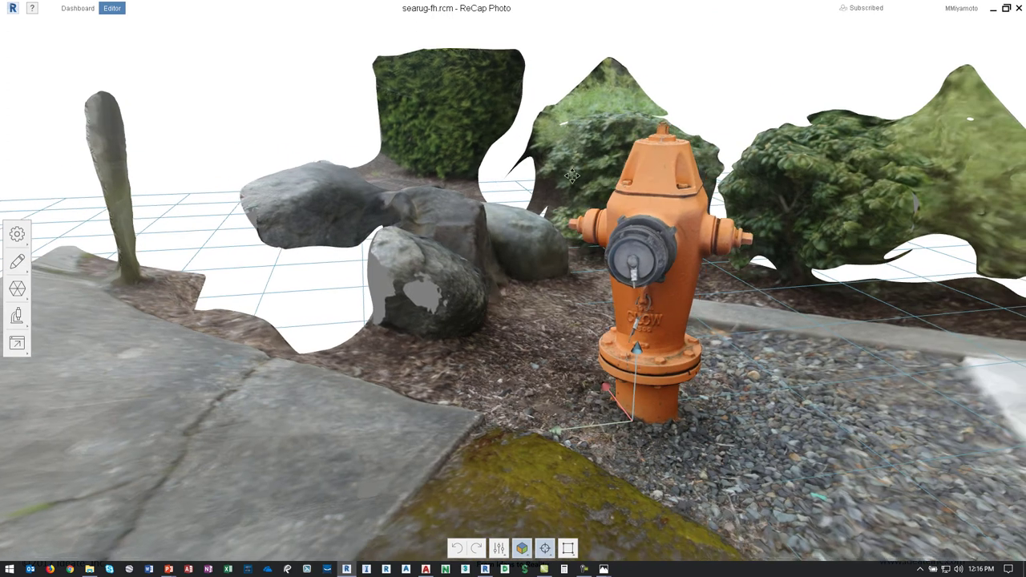
pyautogui.moveTo(572, 175); pyautogui.dragTo(647, 193)
pyautogui.scroll(-4, 506, 160)
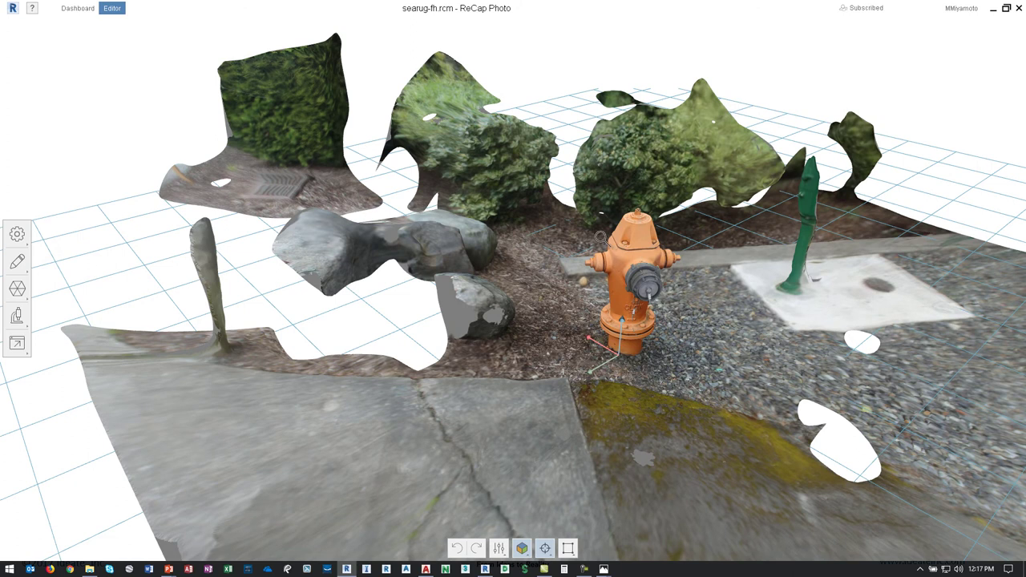
pyautogui.scroll(2, 602, 240)
pyautogui.moveTo(663, 256); pyautogui.dragTo(589, 231)
pyautogui.scroll(-5, 589, 231)
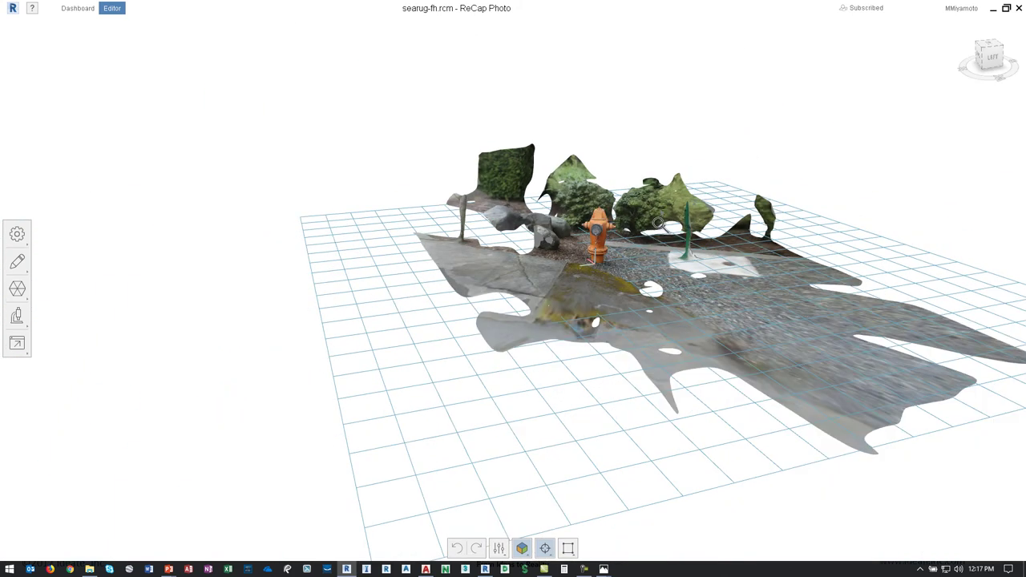
# Switch to Window selection and delete the right part of the scan mesh.
pyautogui.click(573, 550)
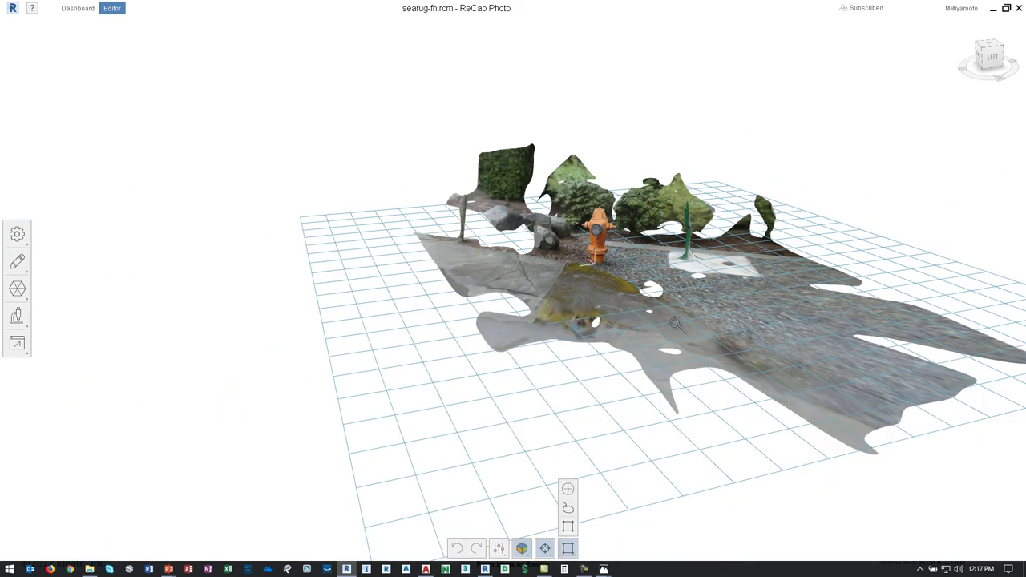
pyautogui.moveTo(650, 153); pyautogui.dragTo(580, 102, button='middle')
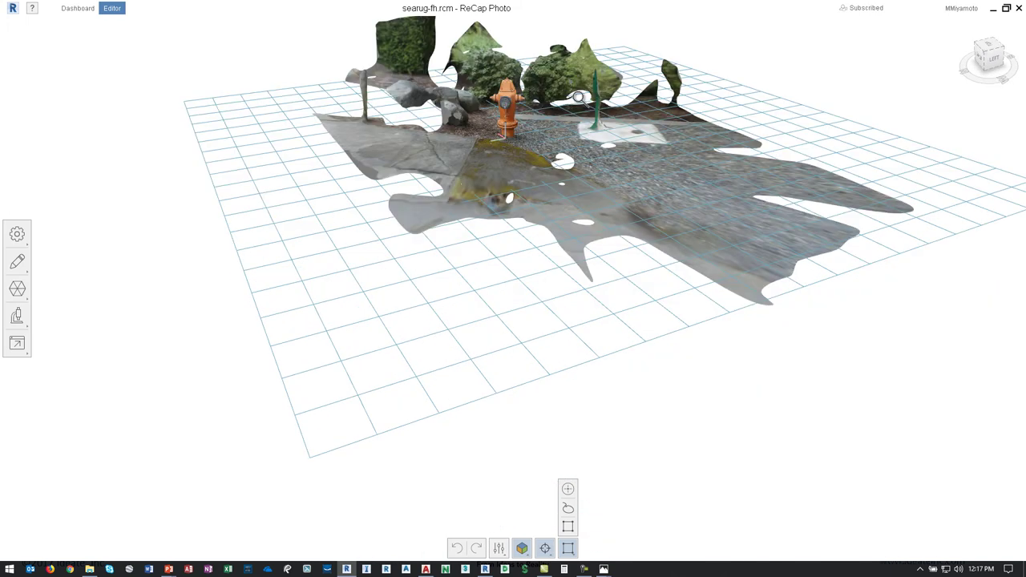
pyautogui.click(568, 527)
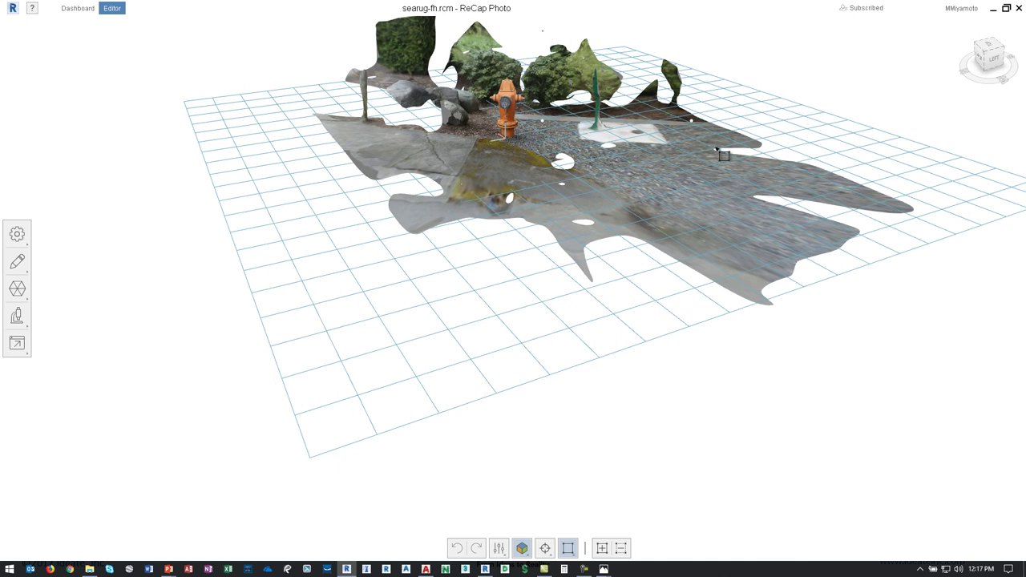
pyautogui.moveTo(962, 299); pyautogui.dragTo(541, 32)
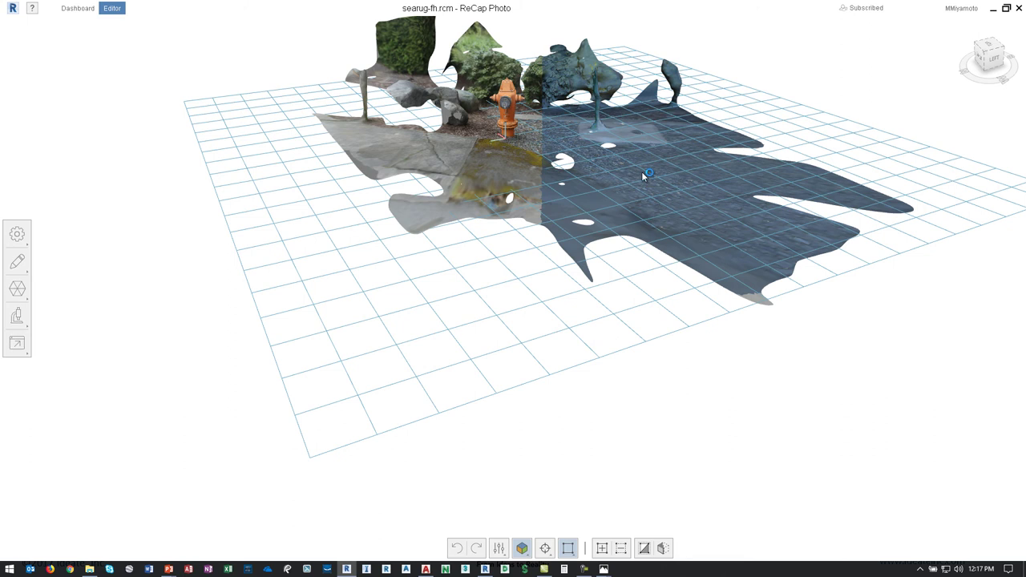
pyautogui.press('Escape')
pyautogui.press('Delete')
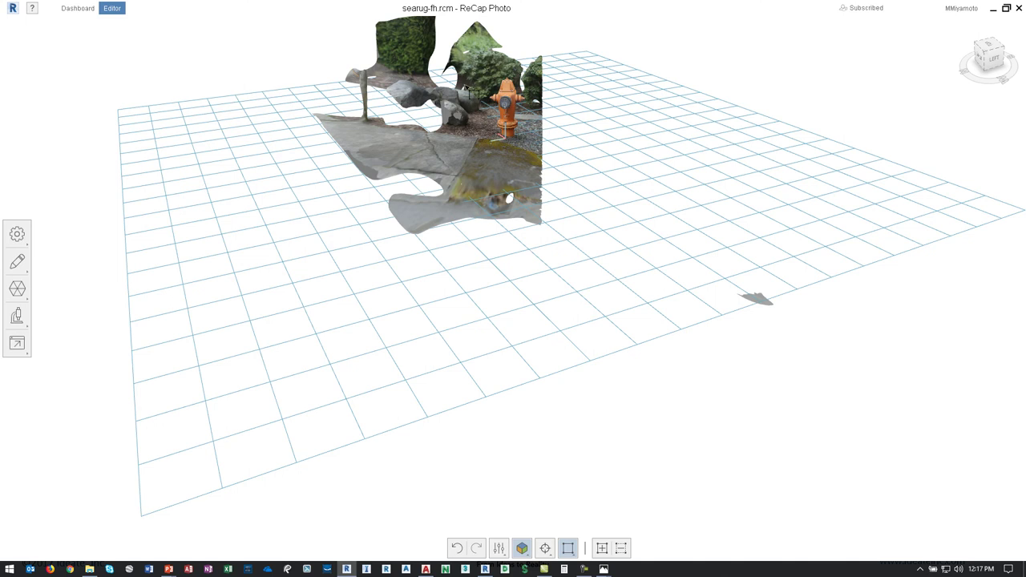
# Delete the mesh on the left of the hydrant, viewed from above.
pyautogui.scroll(5, 473, 95)
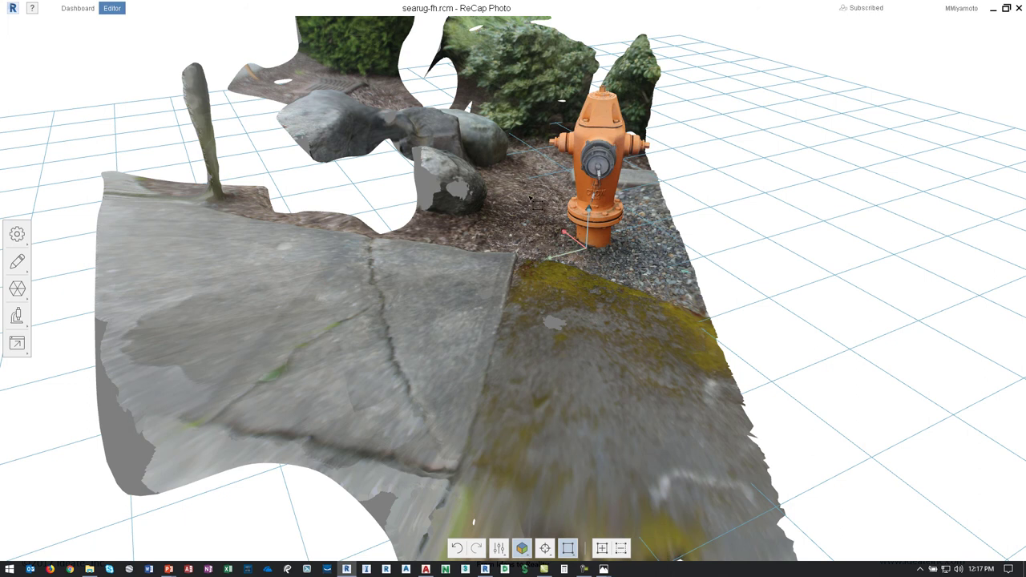
pyautogui.scroll(-5, 536, 189)
pyautogui.moveTo(536, 189); pyautogui.dragTo(588, 196)
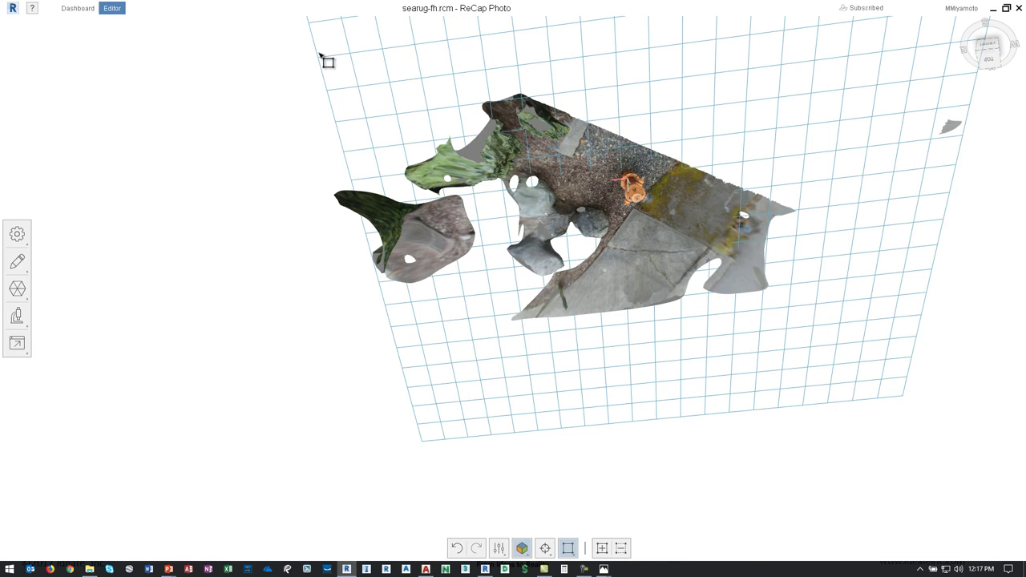
pyautogui.moveTo(626, 322); pyautogui.dragTo(629, 329)
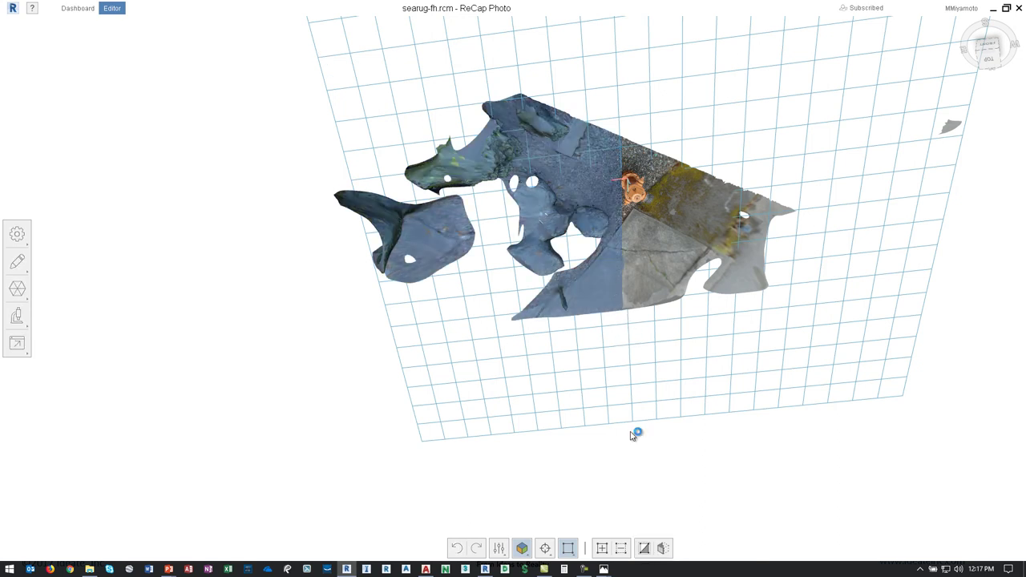
pyautogui.click(628, 474)
pyautogui.press('Delete')
# Delete the mesh to the right of the hydrant strip via Delete selection.
pyautogui.scroll(3, 642, 160)
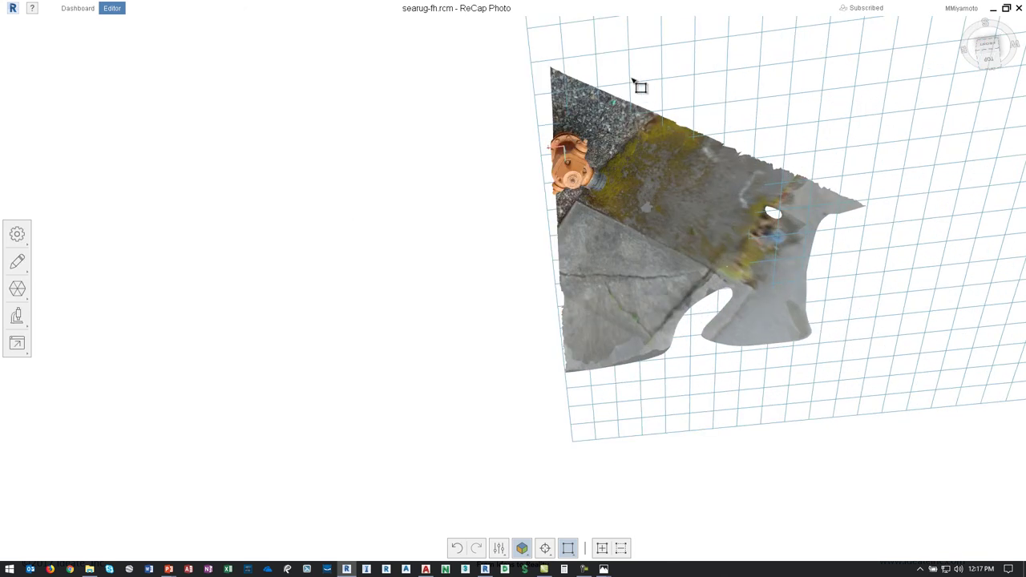
pyautogui.moveTo(627, 80); pyautogui.dragTo(914, 428)
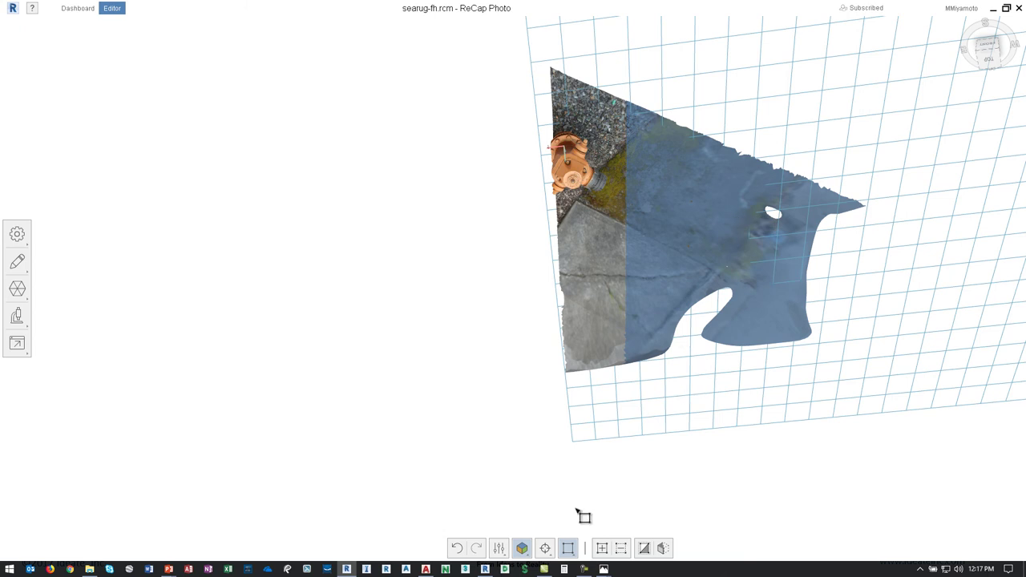
pyautogui.click(668, 231)
pyautogui.rightClick(667, 232)
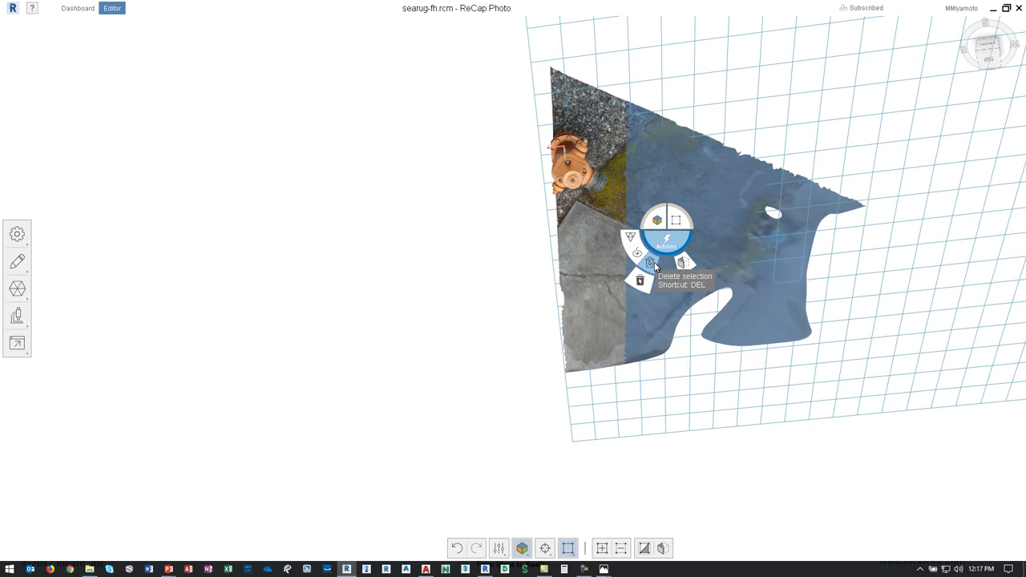
pyautogui.click(655, 264)
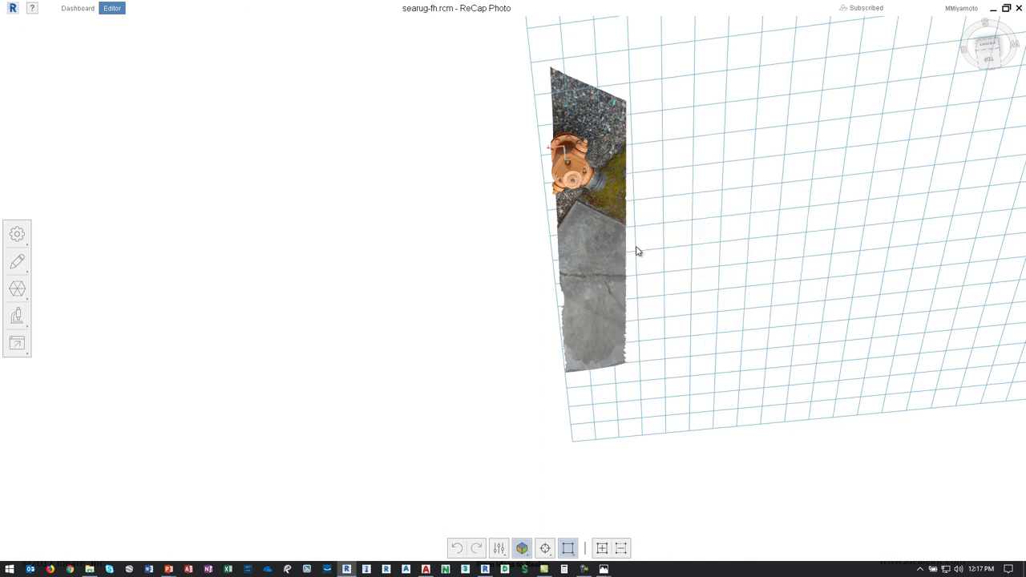
# Delete the pavement and gravel surrounding the hydrant base.
pyautogui.moveTo(629, 126); pyautogui.dragTo(591, 201)
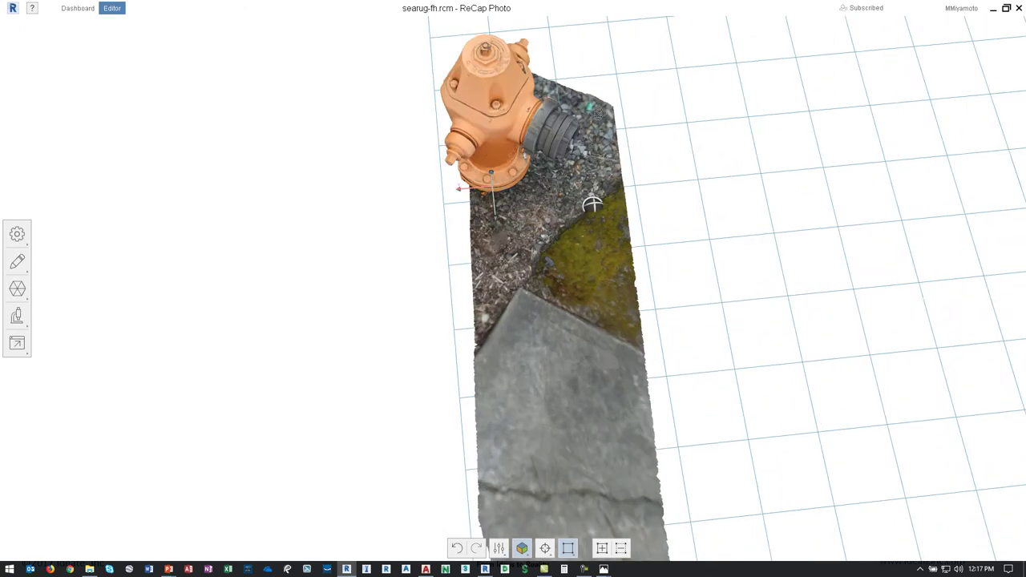
pyautogui.scroll(3, 520, 143)
pyautogui.scroll(4, 520, 142)
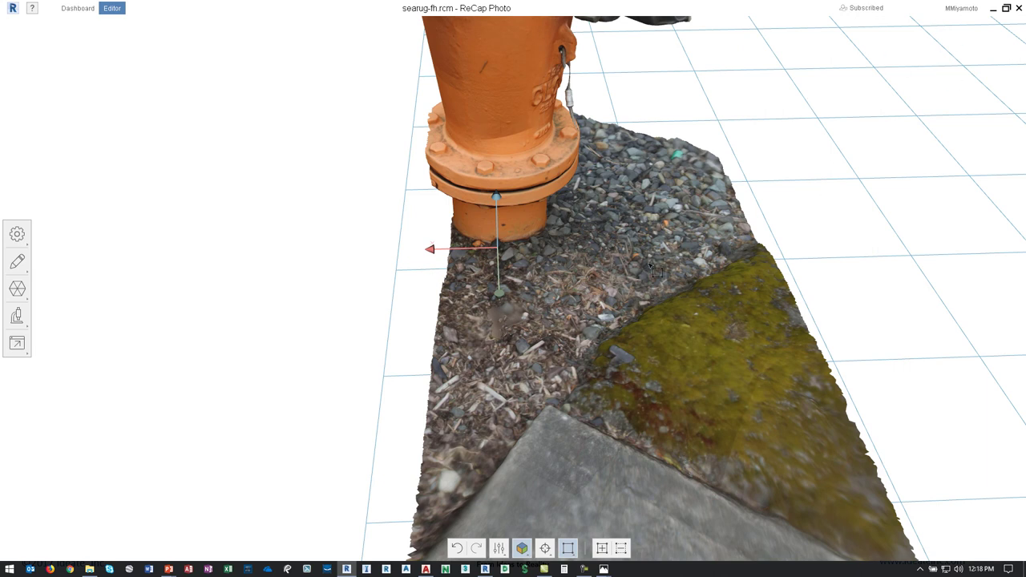
pyautogui.moveTo(654, 271); pyautogui.dragTo(644, 192)
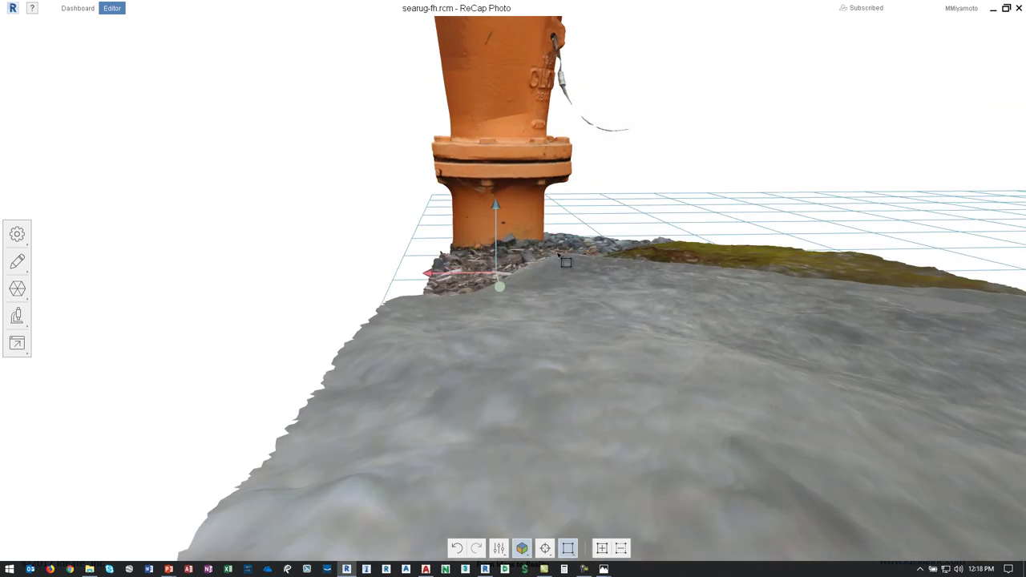
pyautogui.moveTo(356, 159); pyautogui.dragTo(995, 505)
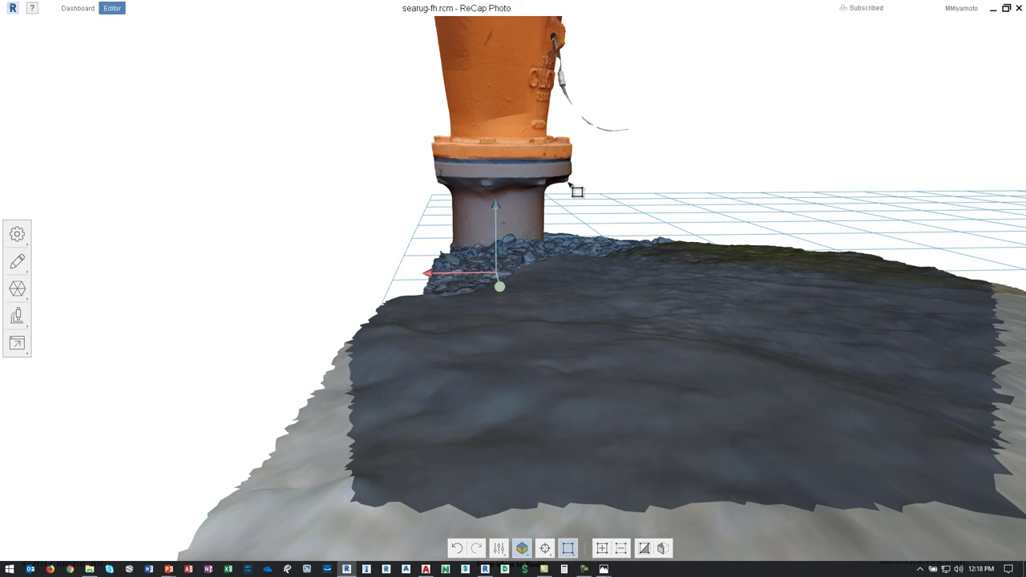
pyautogui.moveTo(575, 190); pyautogui.dragTo(624, 245)
pyautogui.rightClick(639, 284)
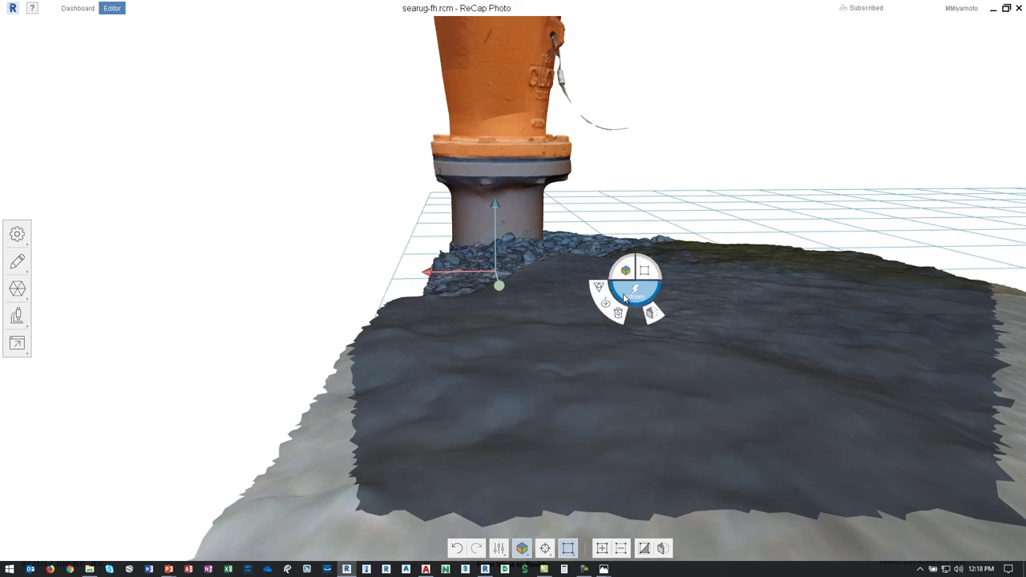
pyautogui.click(602, 328)
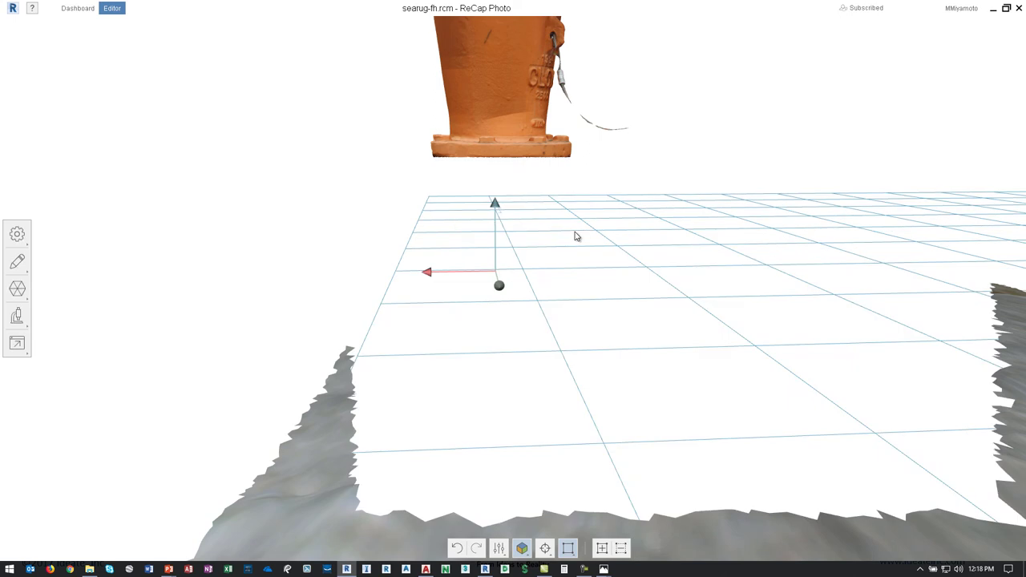
# Delete the last remaining ground piece under the hydrant.
pyautogui.scroll(4, 574, 233)
pyautogui.scroll(-5, 557, 235)
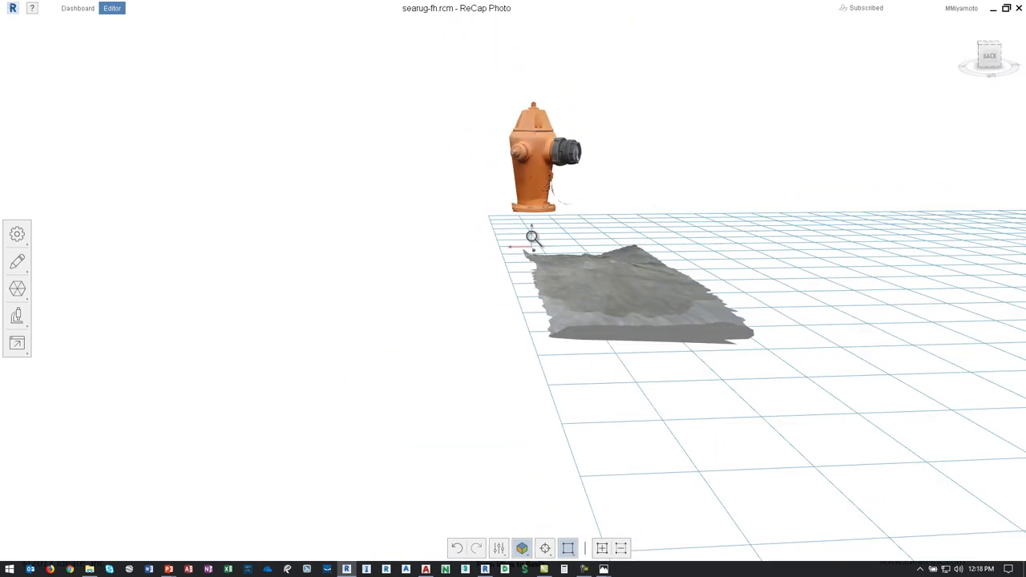
pyautogui.moveTo(504, 233); pyautogui.dragTo(744, 390)
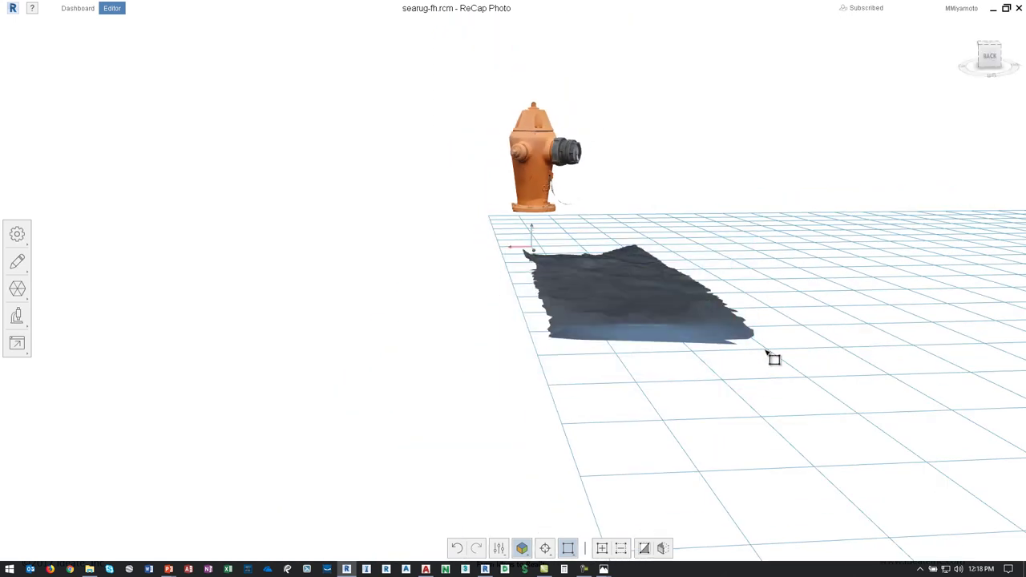
pyautogui.rightClick(692, 304)
pyautogui.click(676, 333)
pyautogui.scroll(6, 561, 206)
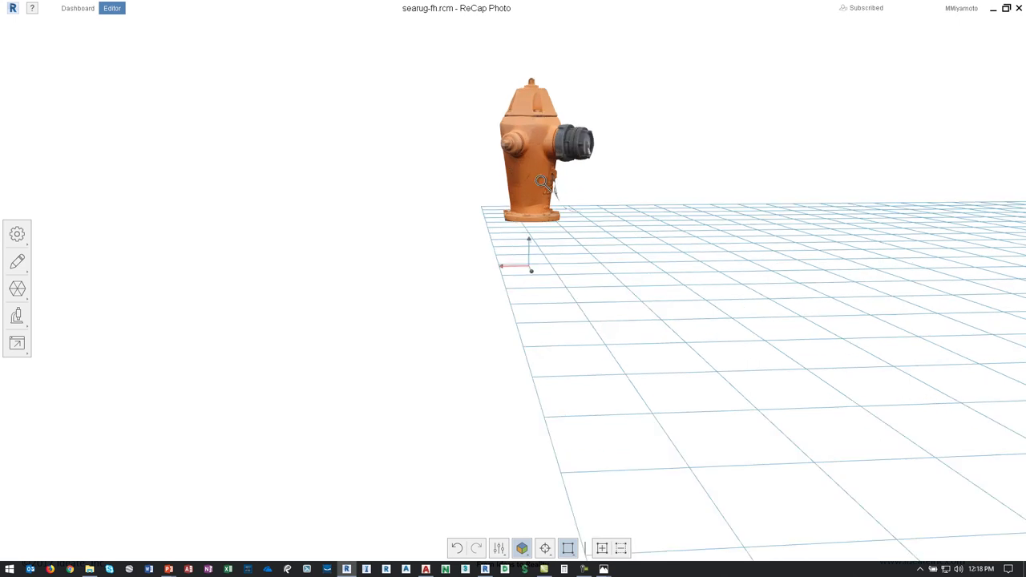
# Delete the stray scrap dangling beside the hydrant base.
pyautogui.moveTo(563, 210)
pyautogui.mouseDown(button='middle')
pyautogui.moveTo(618, 247)
pyautogui.moveTo(548, 312)
pyautogui.moveTo(564, 206)
pyautogui.moveTo(623, 236)
pyautogui.moveTo(601, 219)
pyautogui.moveTo(607, 229)
pyautogui.moveTo(597, 189)
pyautogui.moveTo(606, 236)
pyautogui.moveTo(631, 238)
pyautogui.moveTo(568, 302)
pyautogui.moveTo(603, 421)
pyautogui.mouseUp(button='middle')
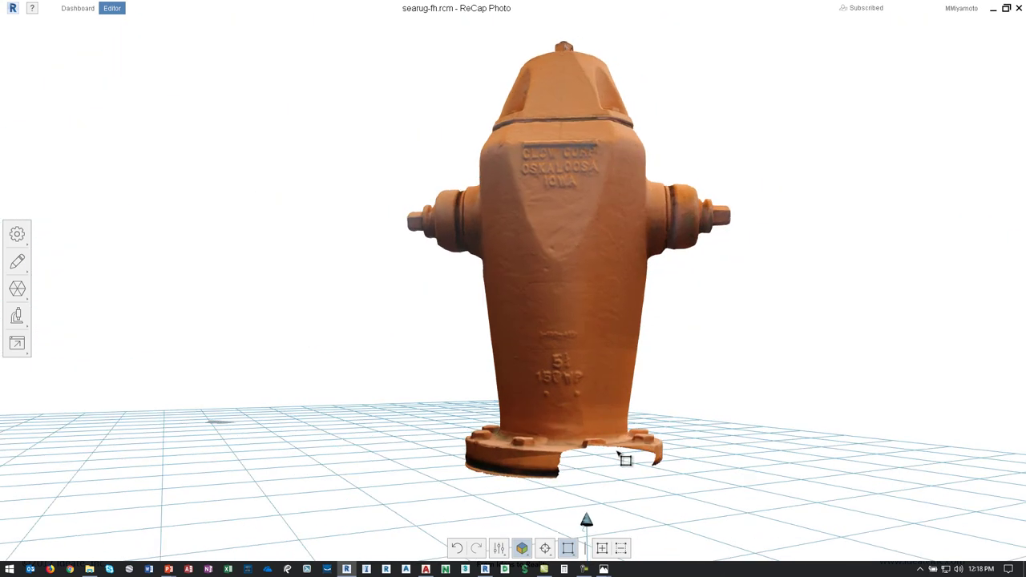
pyautogui.scroll(-2, 577, 287)
pyautogui.moveTo(578, 287); pyautogui.dragTo(609, 393, button='middle')
pyautogui.scroll(3, 505, 324)
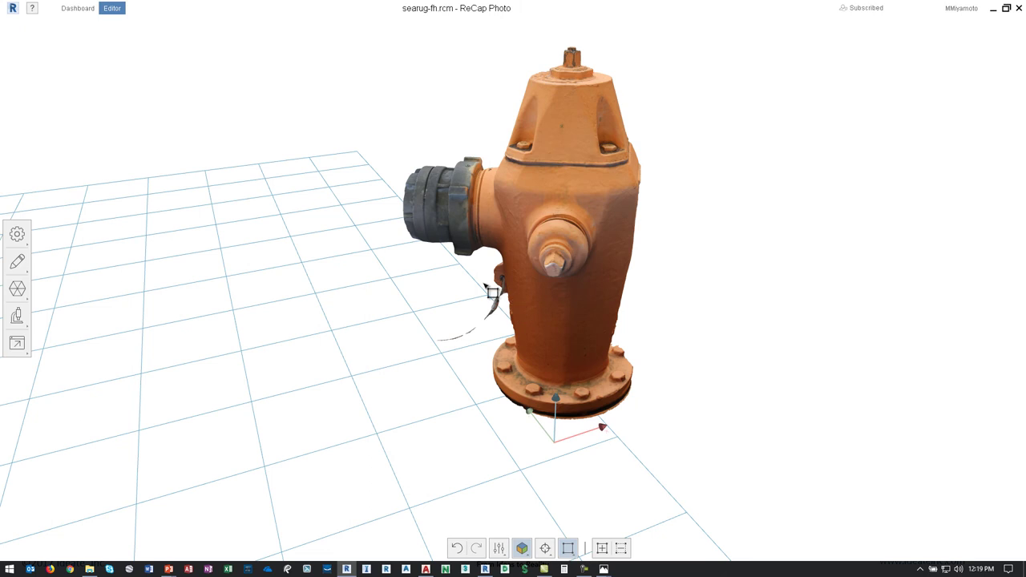
pyautogui.moveTo(438, 297); pyautogui.dragTo(484, 354)
pyautogui.scroll(5, 453, 329)
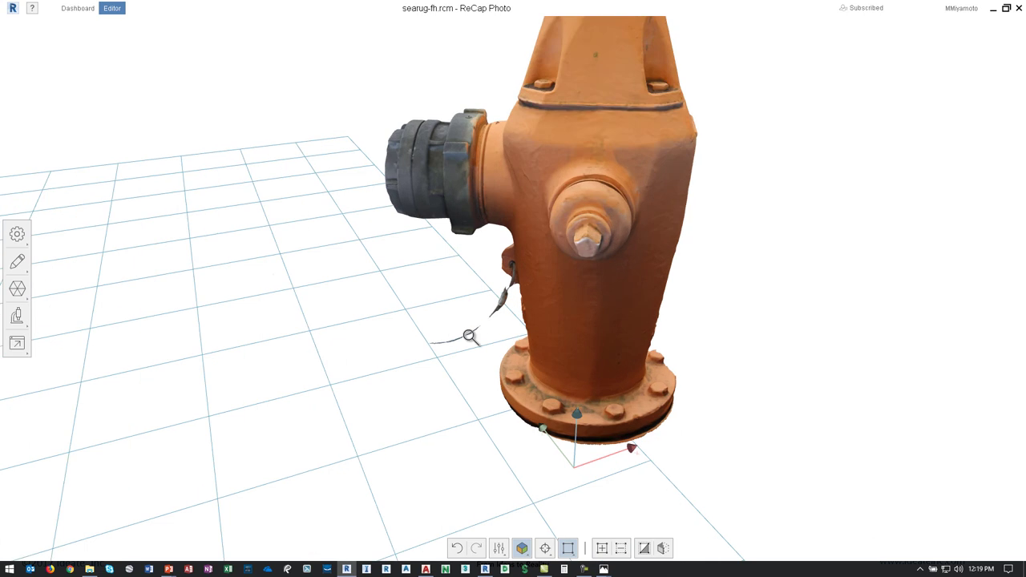
pyautogui.rightClick(470, 343)
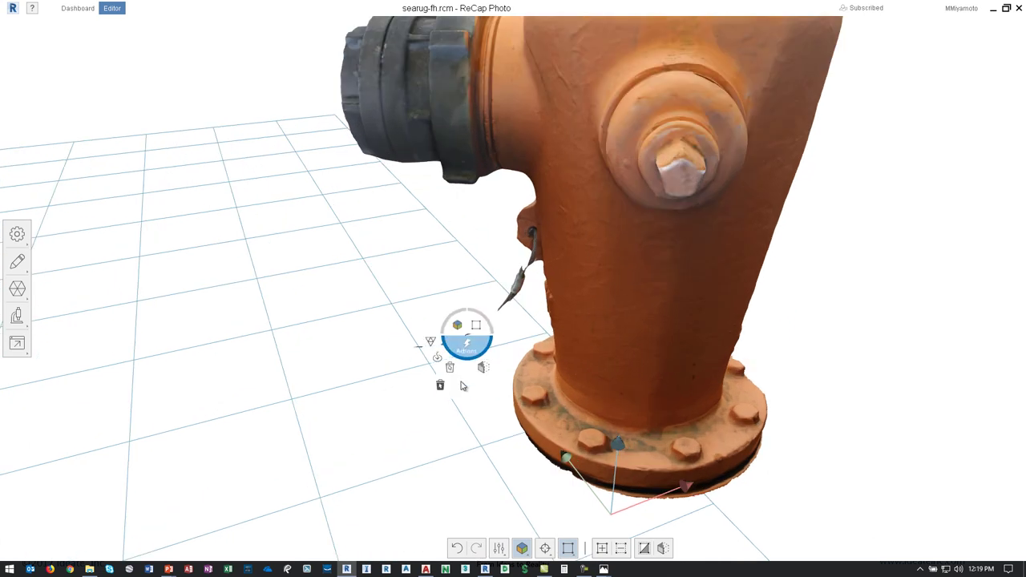
pyautogui.click(459, 377)
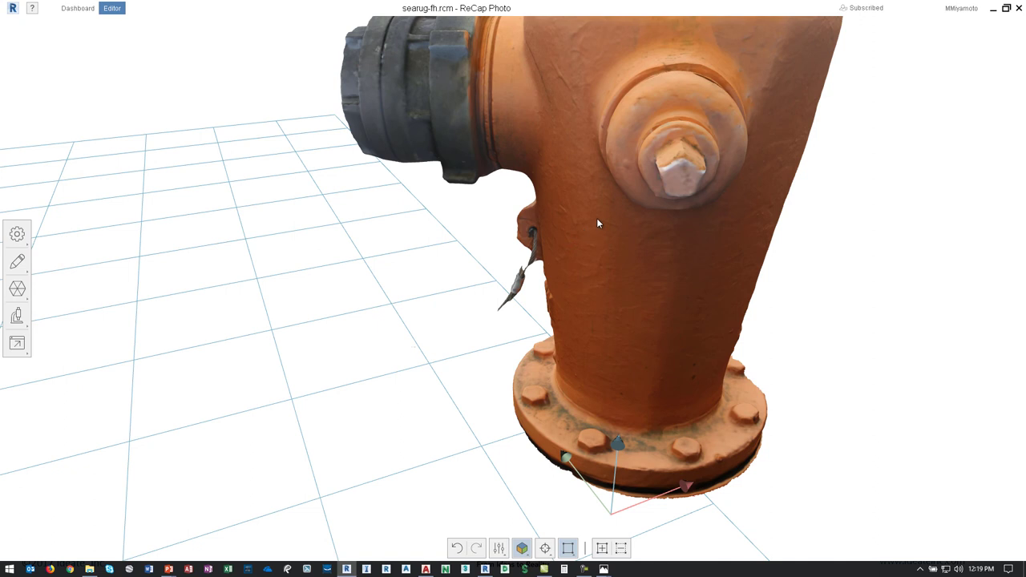
# Inspect the cleaned hydrant's flange, side and cap, then bring up the mesh editing tools.
pyautogui.moveTo(586, 215); pyautogui.dragTo(507, 172)
pyautogui.scroll(-3, 545, 204)
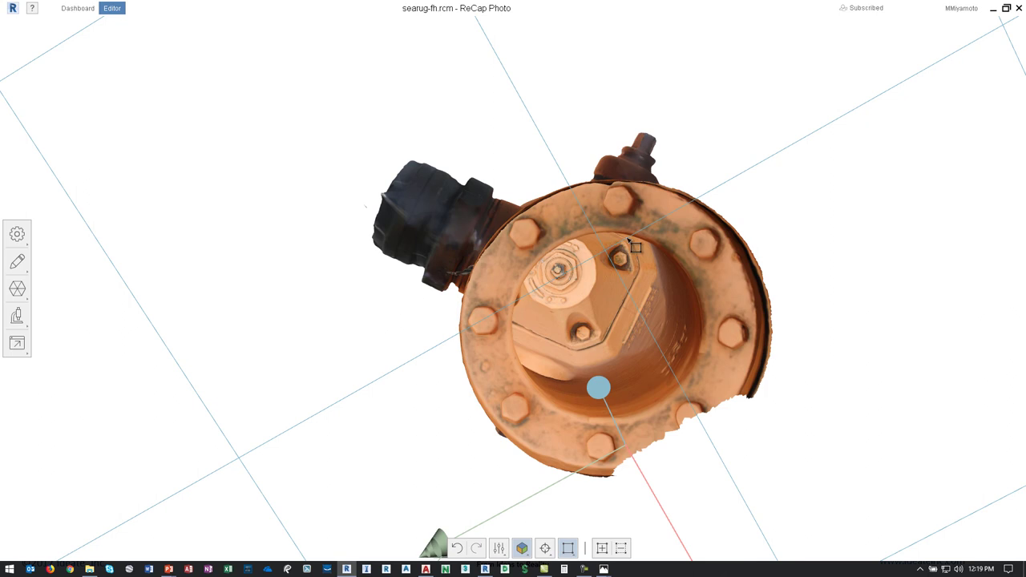
pyautogui.moveTo(632, 239)
pyautogui.mouseDown()
pyautogui.moveTo(603, 242)
pyautogui.moveTo(569, 298)
pyautogui.moveTo(570, 245)
pyautogui.moveTo(566, 273)
pyautogui.mouseUp()
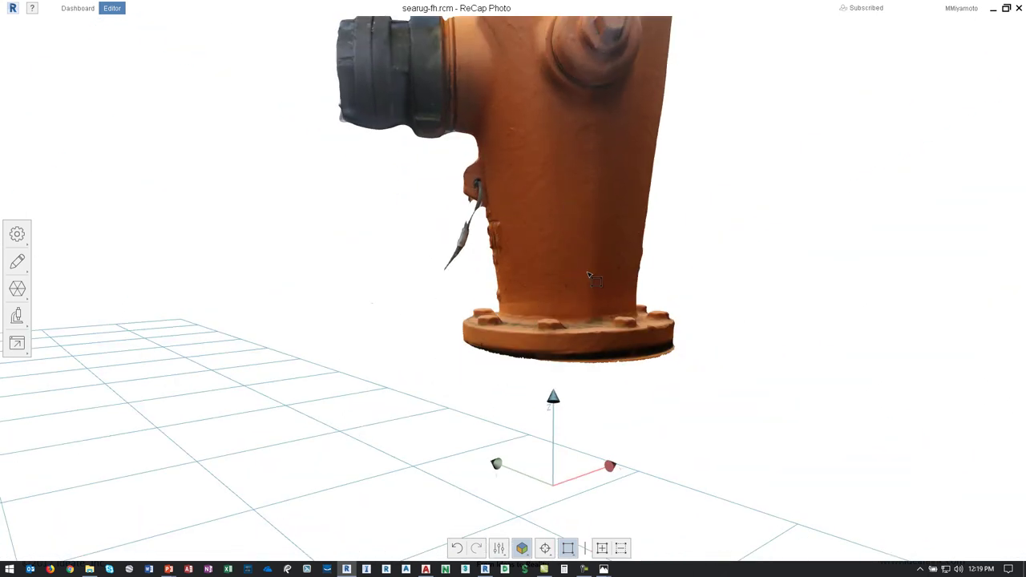
pyautogui.moveTo(607, 225); pyautogui.dragTo(454, 239)
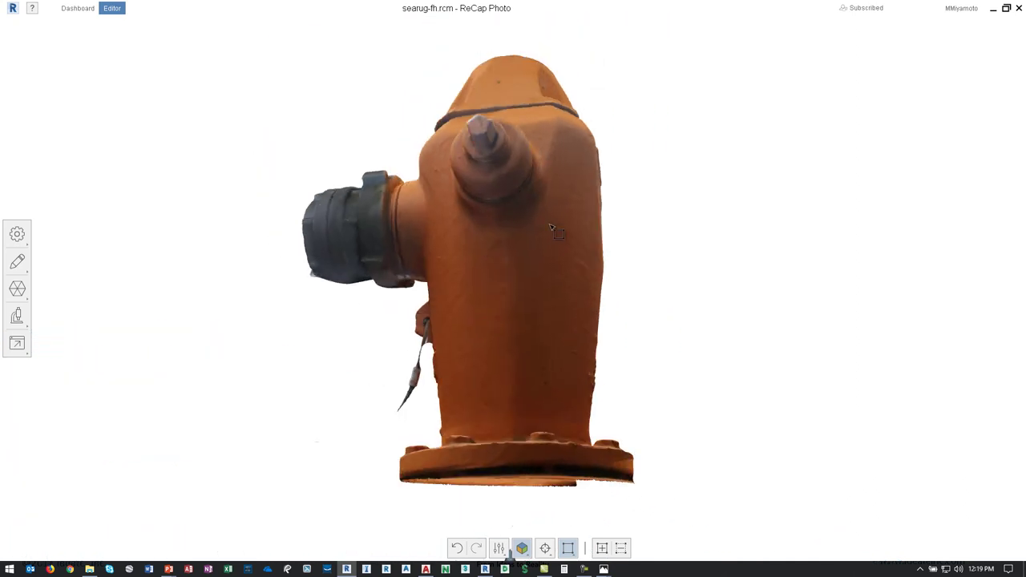
pyautogui.click(17, 261)
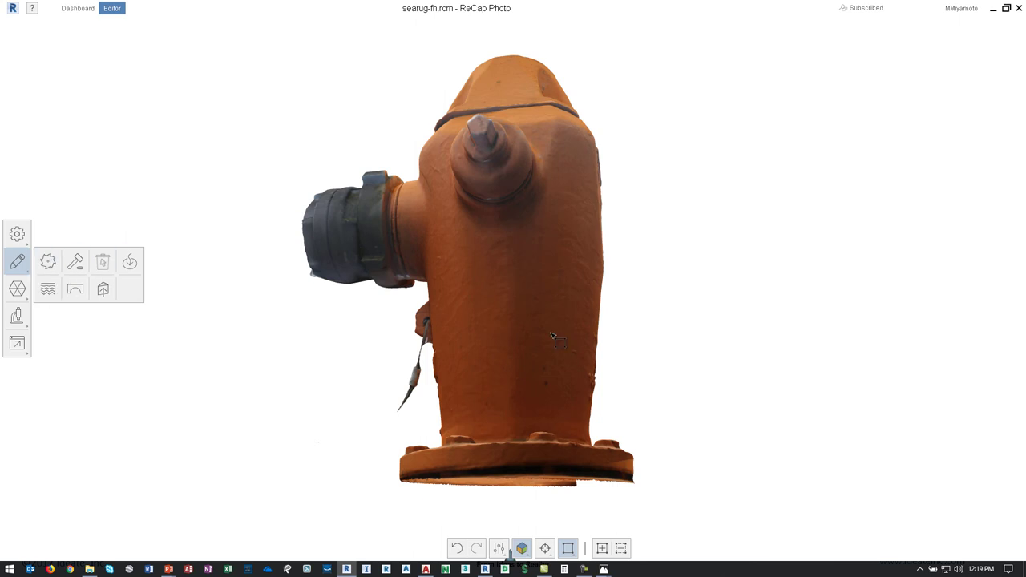
# Start Slice & fill and lower the slice plane to just below the hydrant base.
pyautogui.moveTo(665, 304); pyautogui.dragTo(676, 379, button='middle')
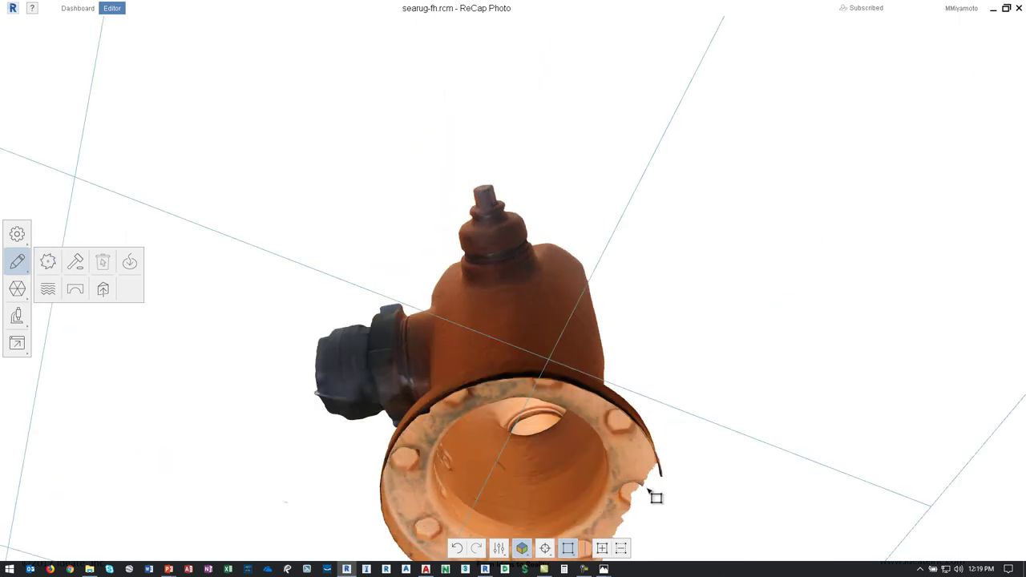
pyautogui.click(47, 263)
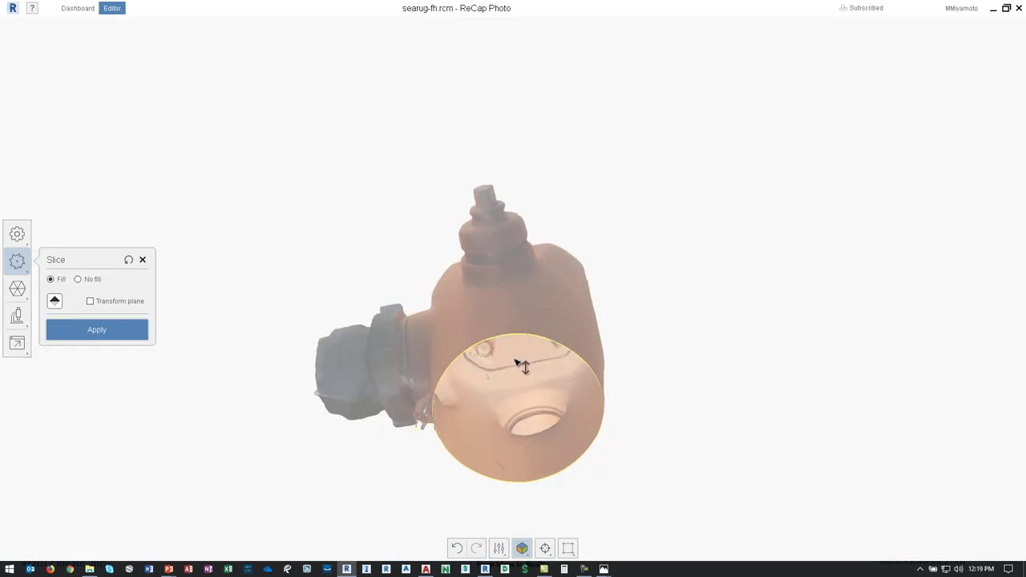
pyautogui.moveTo(522, 362); pyautogui.dragTo(545, 339, button='middle')
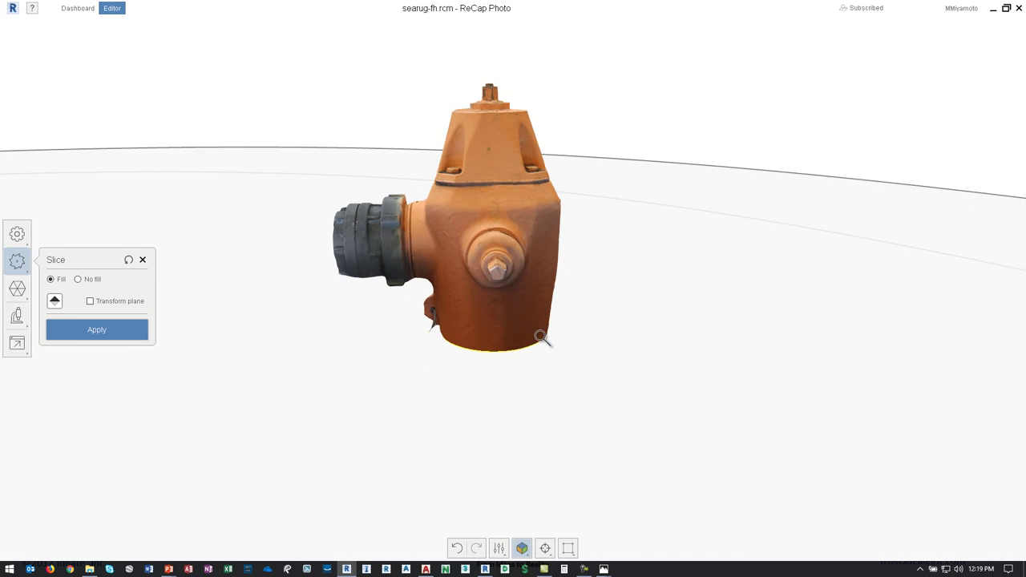
pyautogui.scroll(-10, 553, 337)
pyautogui.scroll(-5, 548, 325)
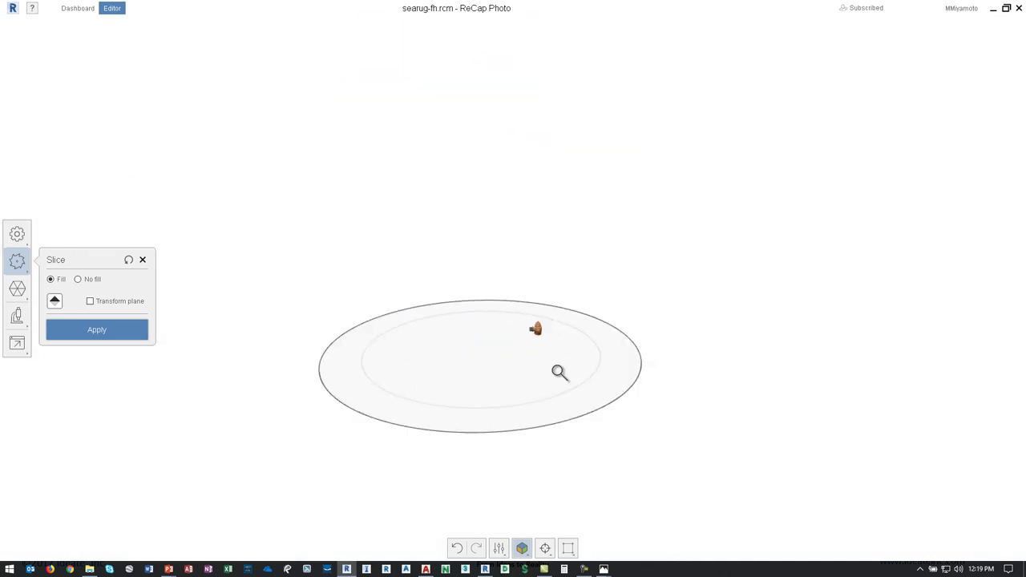
pyautogui.moveTo(584, 425)
pyautogui.mouseDown()
pyautogui.moveTo(585, 472)
pyautogui.moveTo(582, 410)
pyautogui.moveTo(584, 424)
pyautogui.mouseUp()
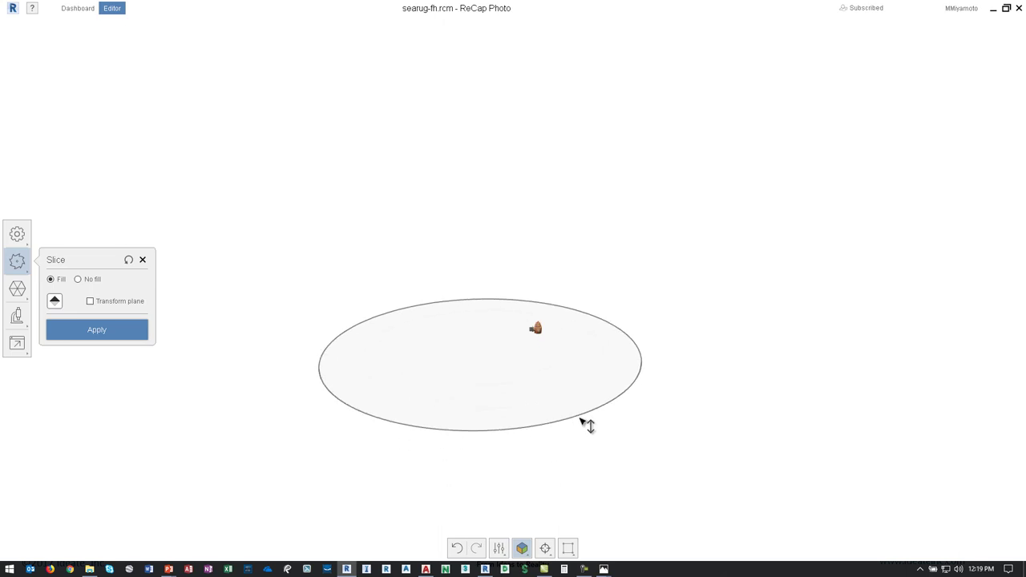
pyautogui.press('p')
pyautogui.scroll(3, 552, 345)
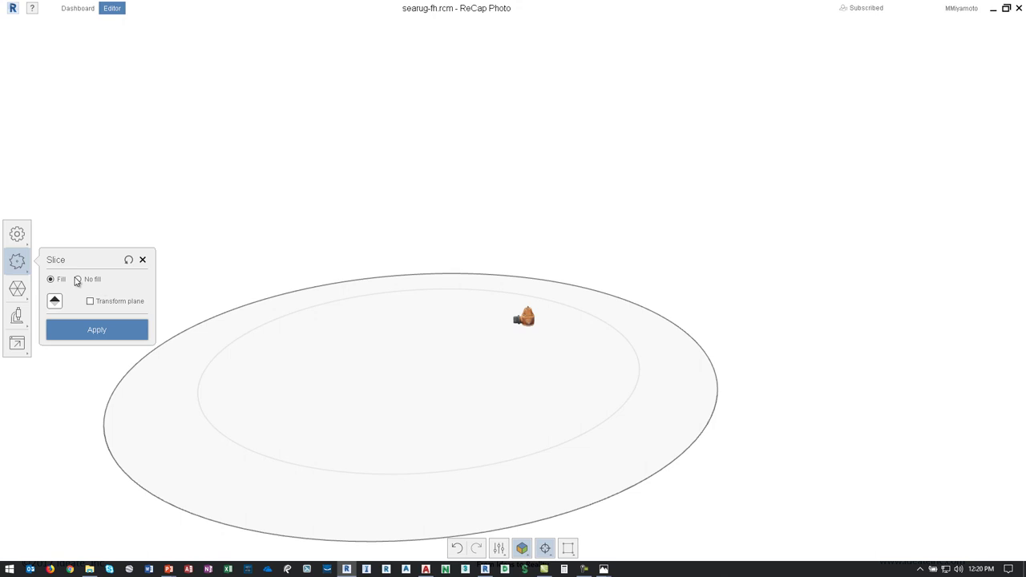
# Close the Slice tool without cutting, frame the hydrant, and bring up the export choices.
pyautogui.click(143, 260)
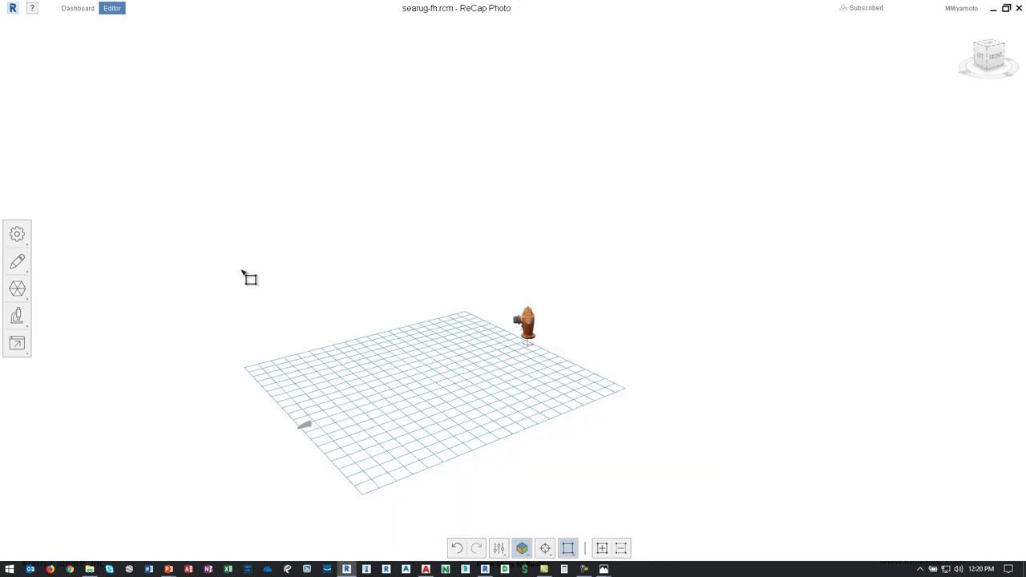
pyautogui.scroll(3, 553, 348)
pyautogui.scroll(4, 557, 346)
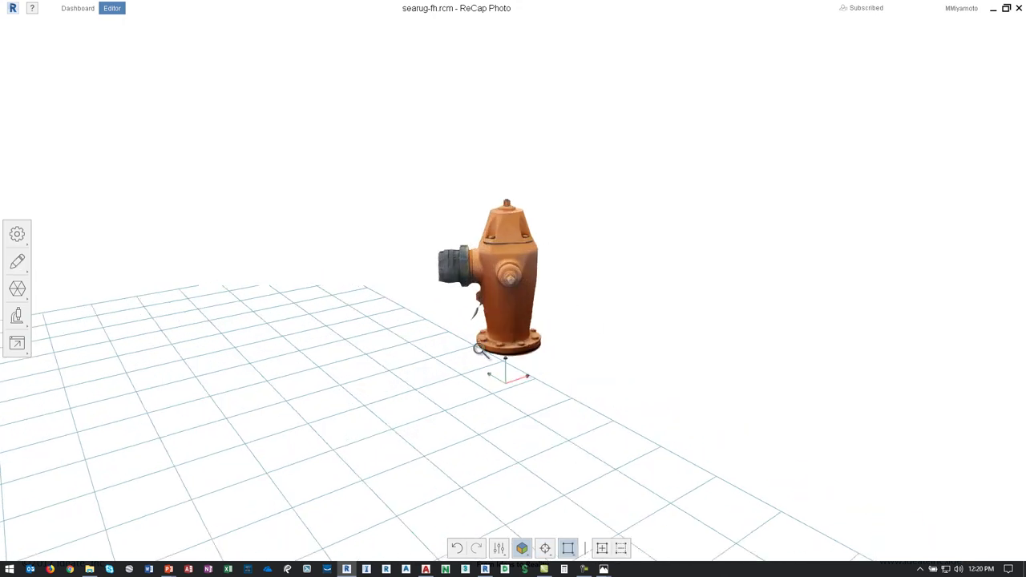
pyautogui.moveTo(557, 346); pyautogui.dragTo(604, 334)
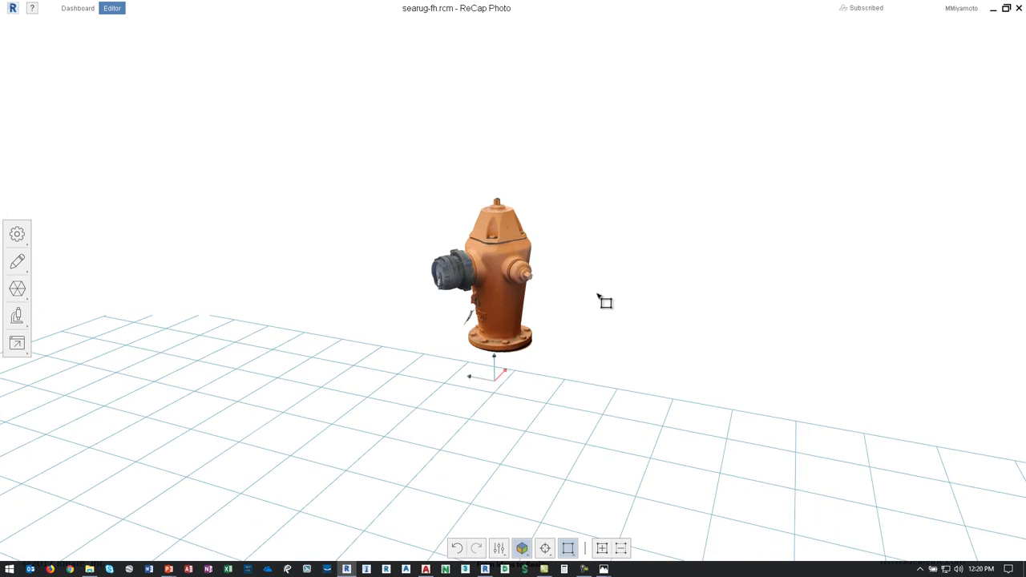
pyautogui.scroll(2, 579, 291)
pyautogui.scroll(1, 581, 294)
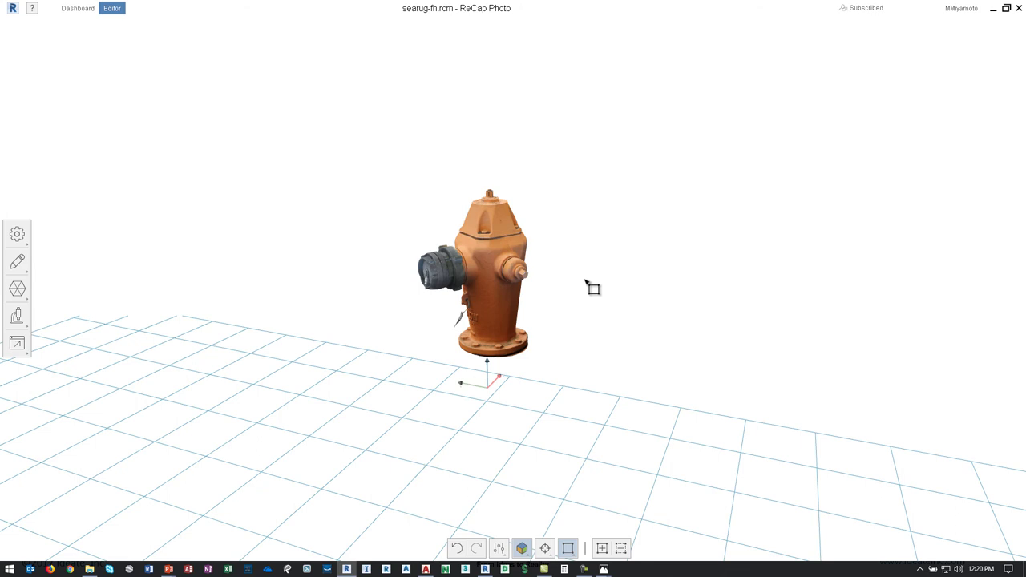
pyautogui.scroll(4, 562, 290)
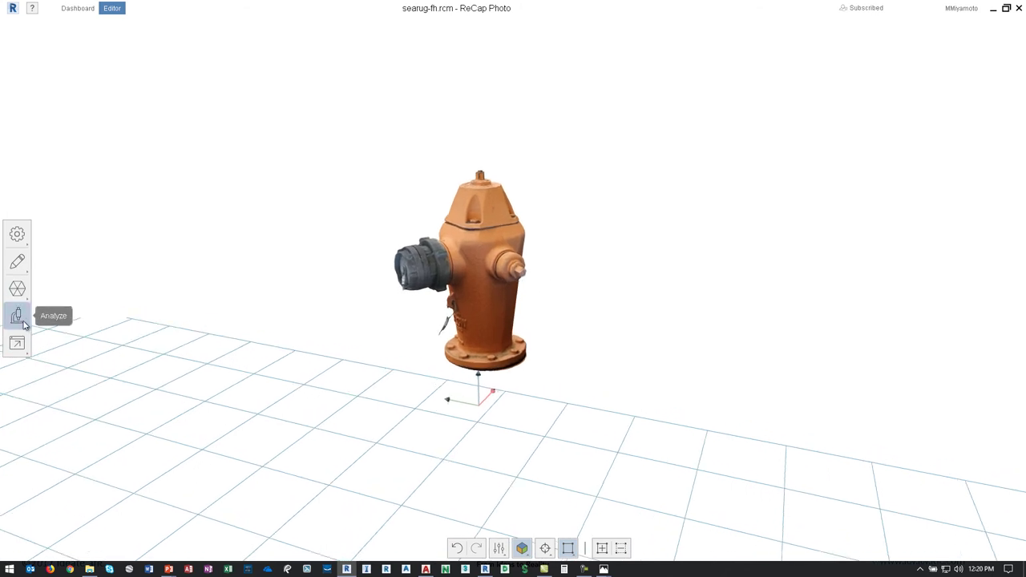
pyautogui.click(24, 345)
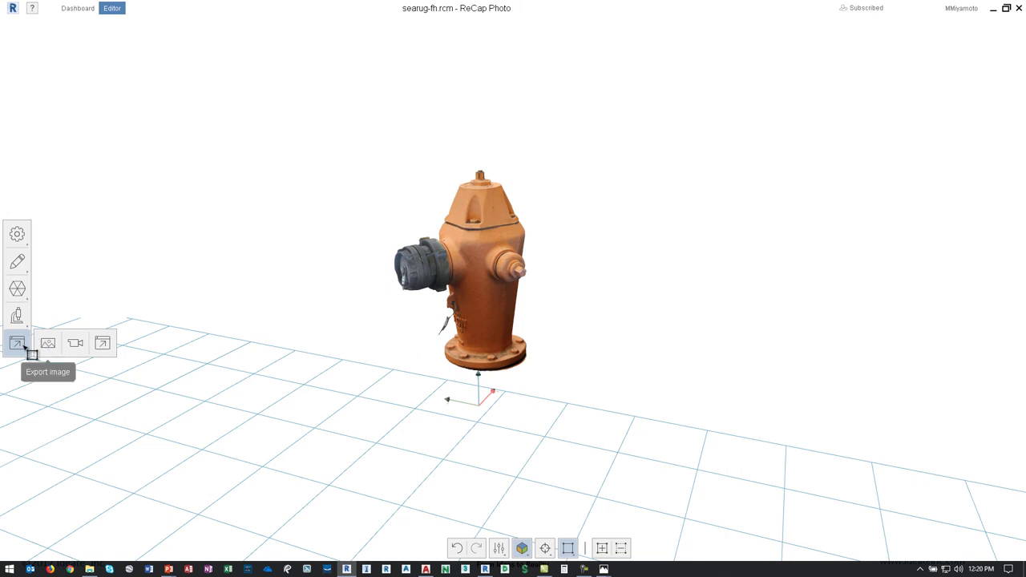
# Set the Export model format to FBX.
pyautogui.click(101, 345)
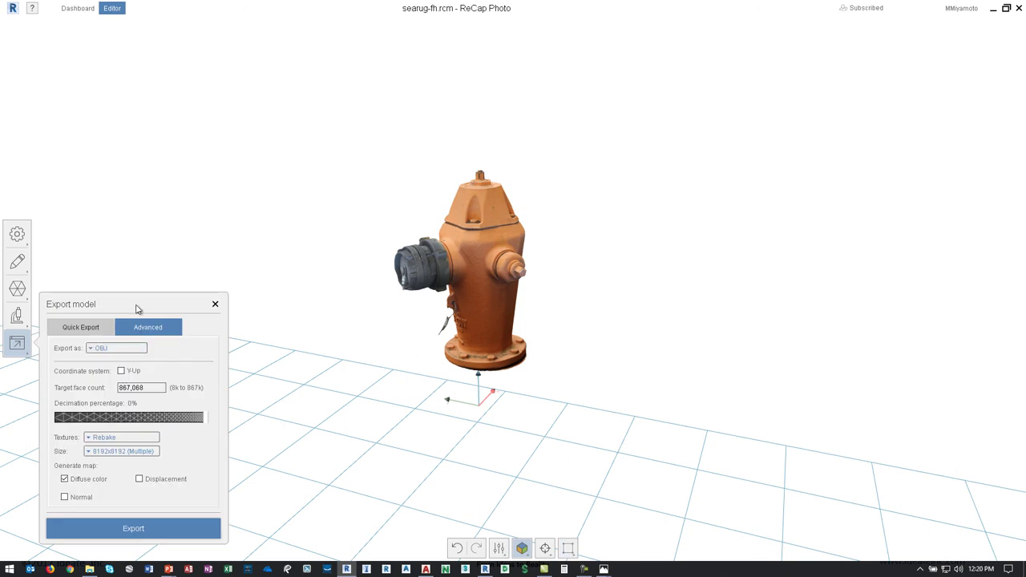
pyautogui.click(132, 351)
pyautogui.click(101, 374)
# Decimate the mesh by 93%, down to 60,694 faces.
pyautogui.moveTo(205, 419)
pyautogui.mouseDown()
pyautogui.moveTo(86, 427)
pyautogui.moveTo(192, 427)
pyautogui.mouseUp()
pyautogui.scroll(6, 293, 425)
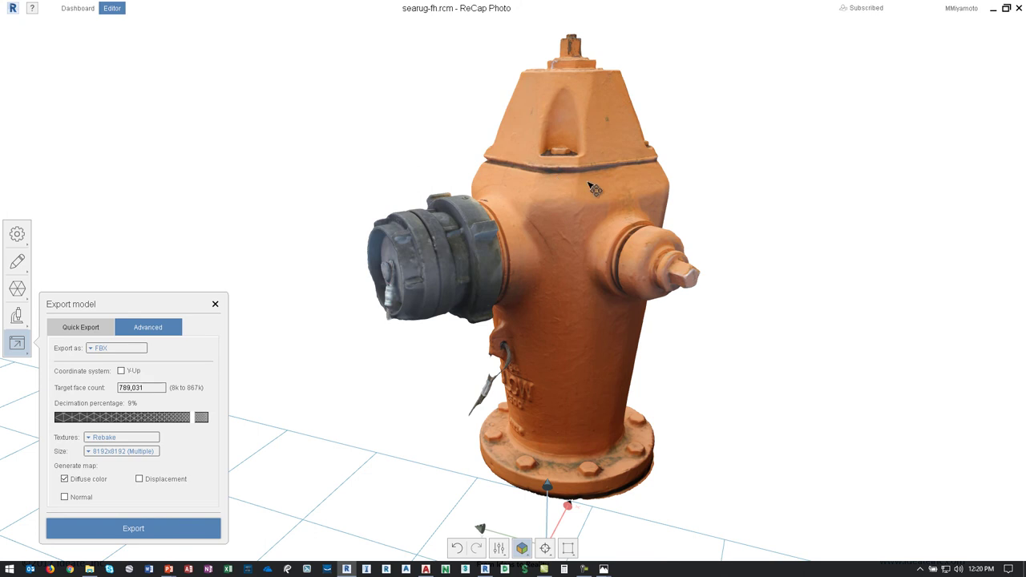
pyautogui.scroll(2, 634, 224)
pyautogui.scroll(1, 634, 224)
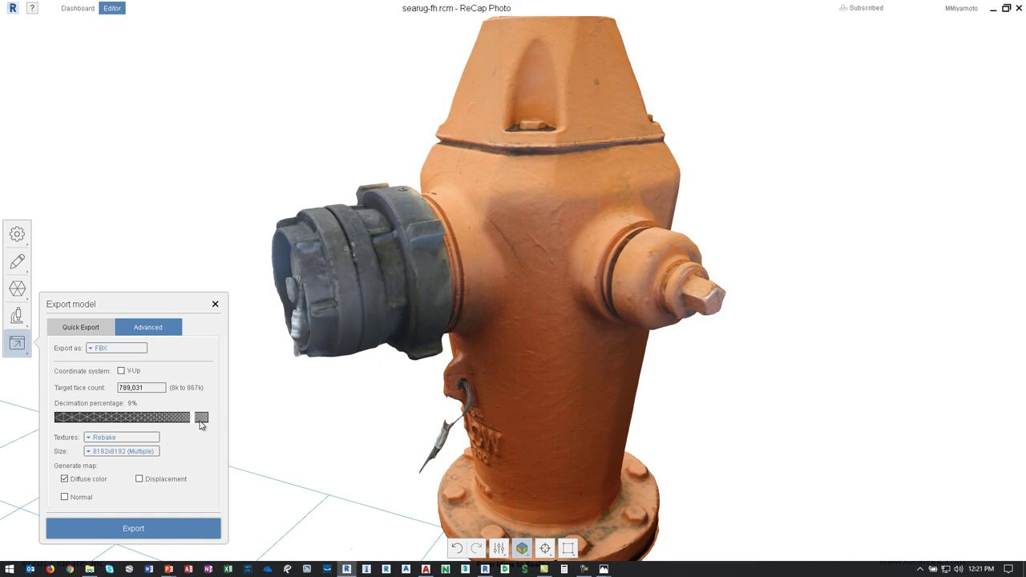
pyautogui.moveTo(191, 425); pyautogui.dragTo(65, 437)
pyautogui.moveTo(320, 271); pyautogui.dragTo(347, 273)
pyautogui.scroll(-2, 353, 269)
pyautogui.scroll(-2, 358, 264)
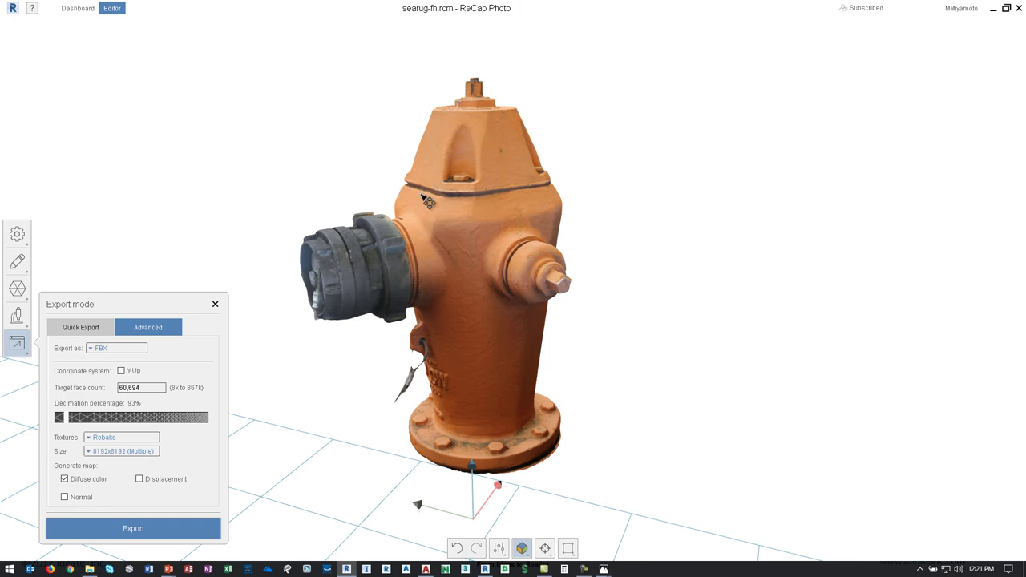
pyautogui.click(122, 351)
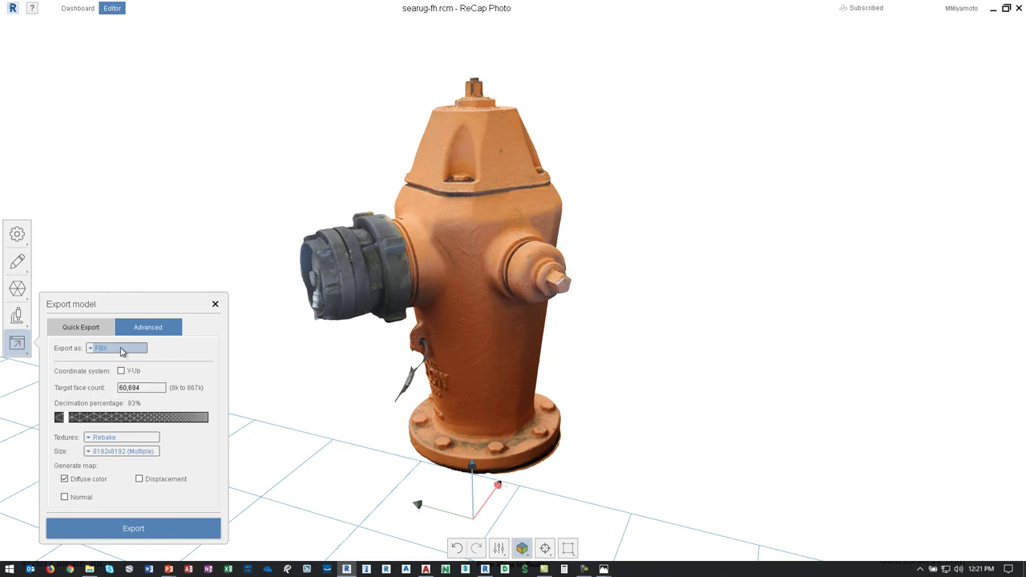
# Keep Quick Export optimized for AutoCAD - FBX at Low quality, then close Export model.
pyautogui.click(100, 329)
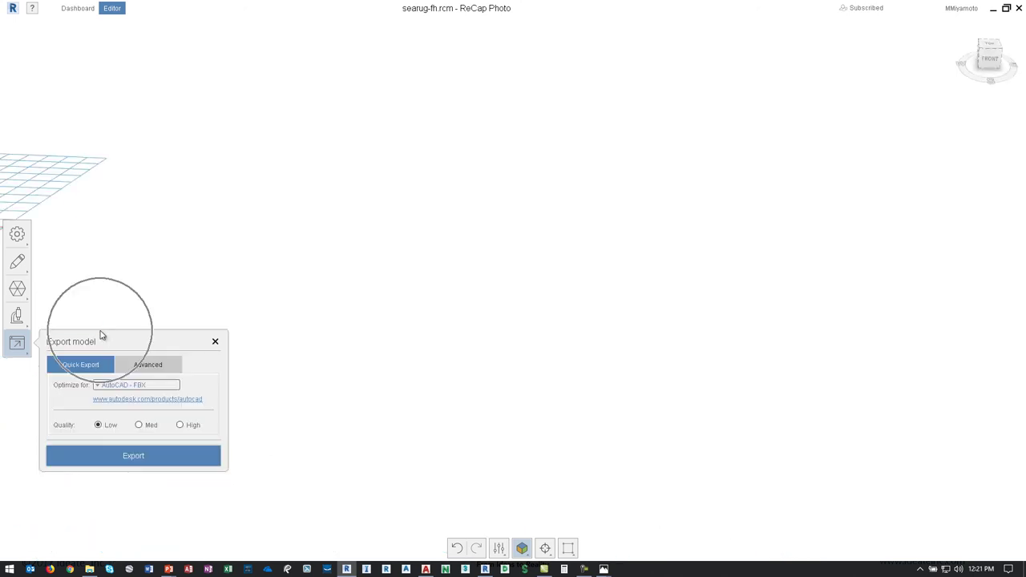
pyautogui.click(145, 388)
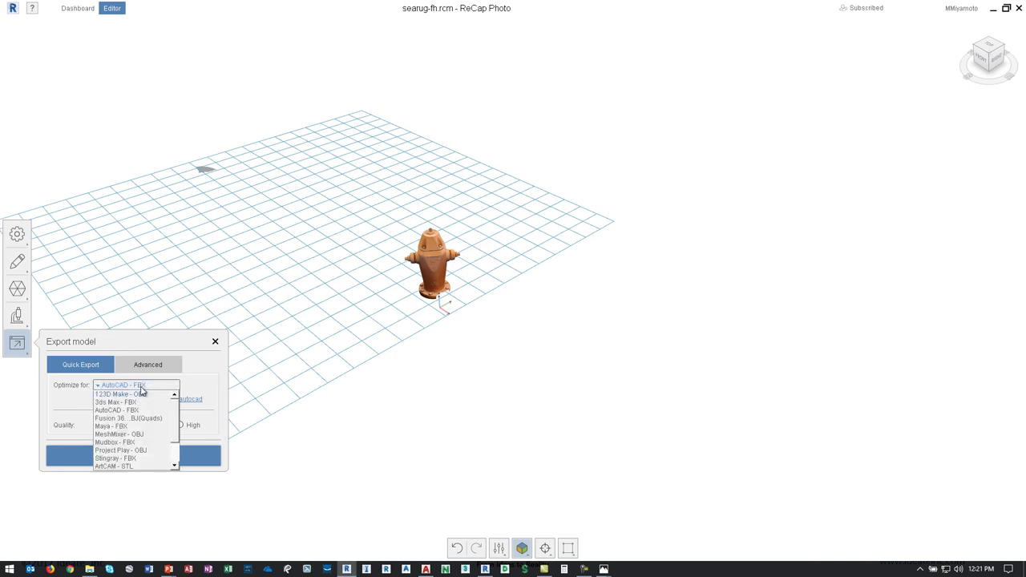
pyautogui.click(141, 387)
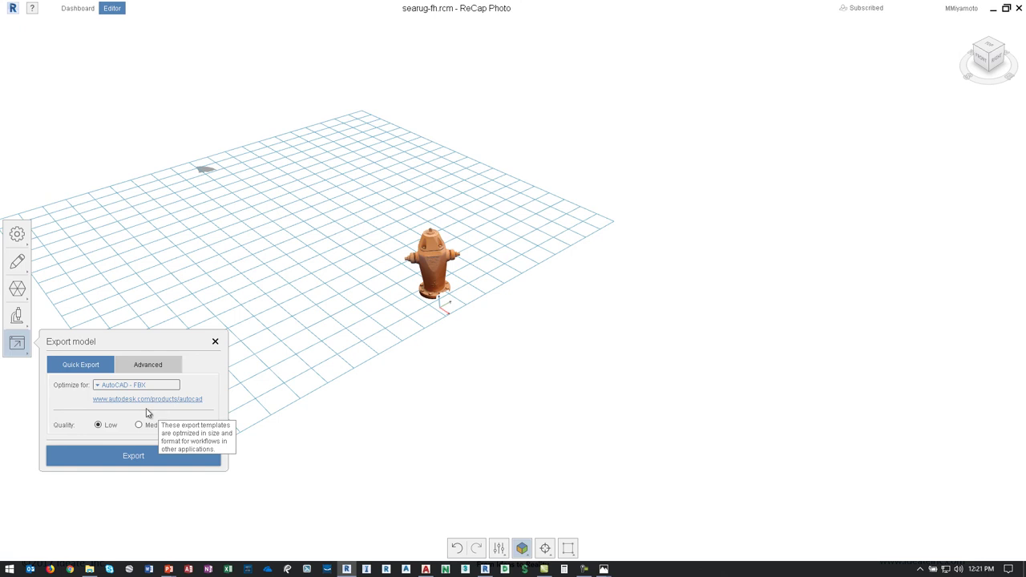
pyautogui.click(215, 342)
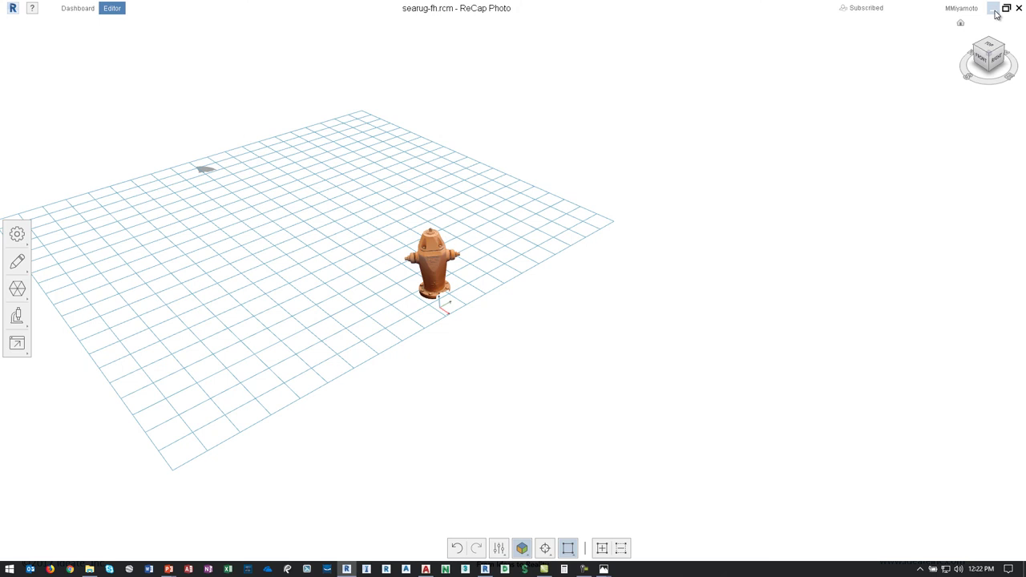
# Minimize ReCap Photo, bring up AutoCAD's FH 3D MESH drawing, then switch to the slideshow.
pyautogui.click(995, 11)
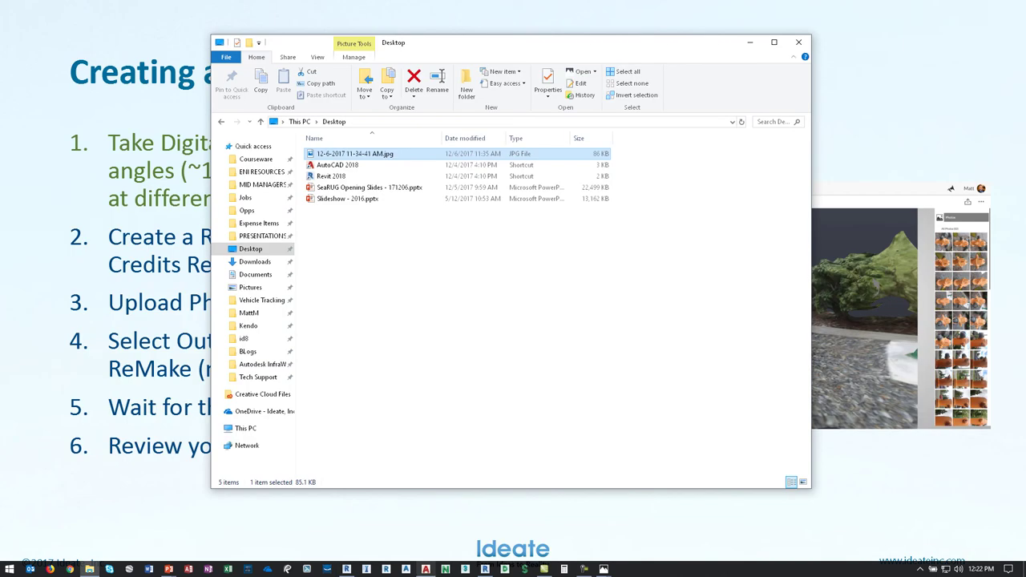
pyautogui.click(425, 568)
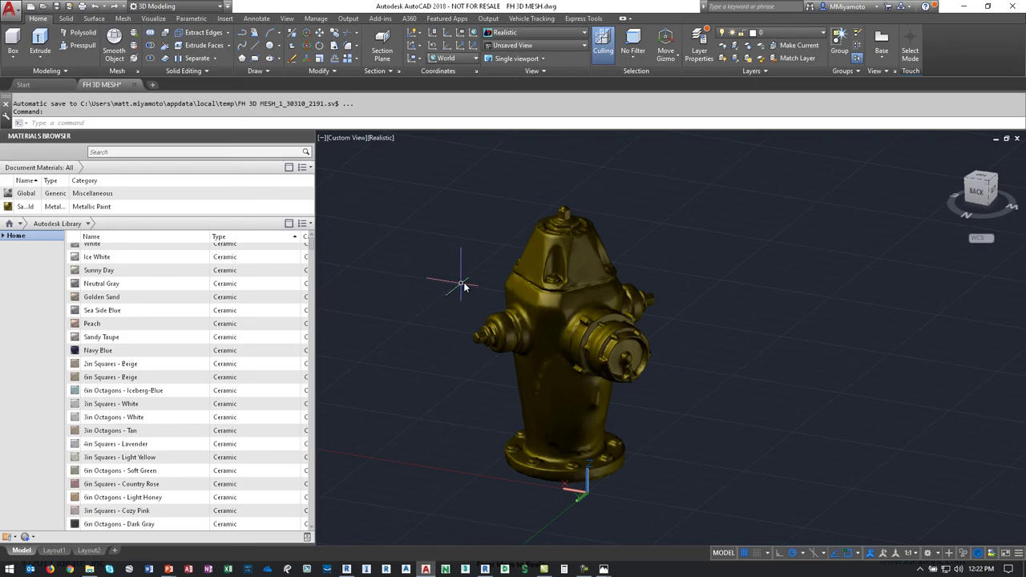
pyautogui.hotkey('alt', 'Tab')
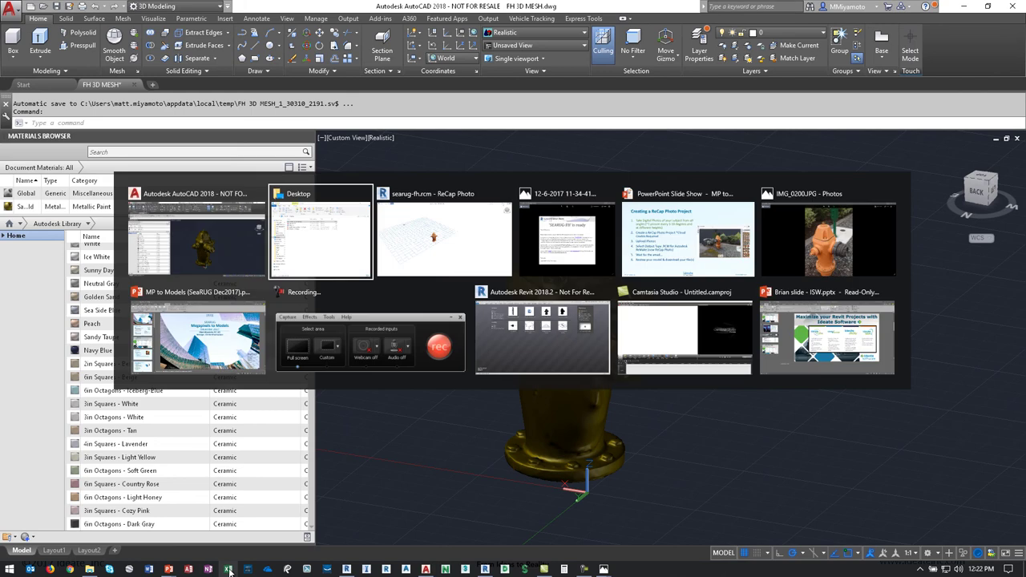
pyautogui.hotkey('alt', 'Tab')
pyautogui.hotkey('alt', 'Tab')
pyautogui.hotkey('alt', 'Tab')
# Advance past the Part 2 slides to the 'Part 3: Convert FBX to DWG' slide.
pyautogui.click(230, 511)
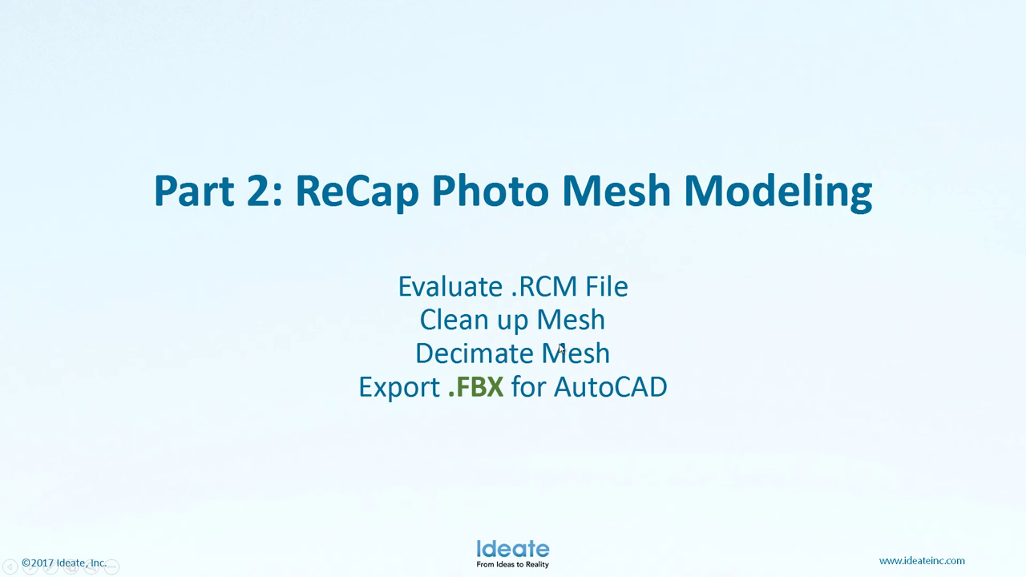
pyautogui.click(541, 391)
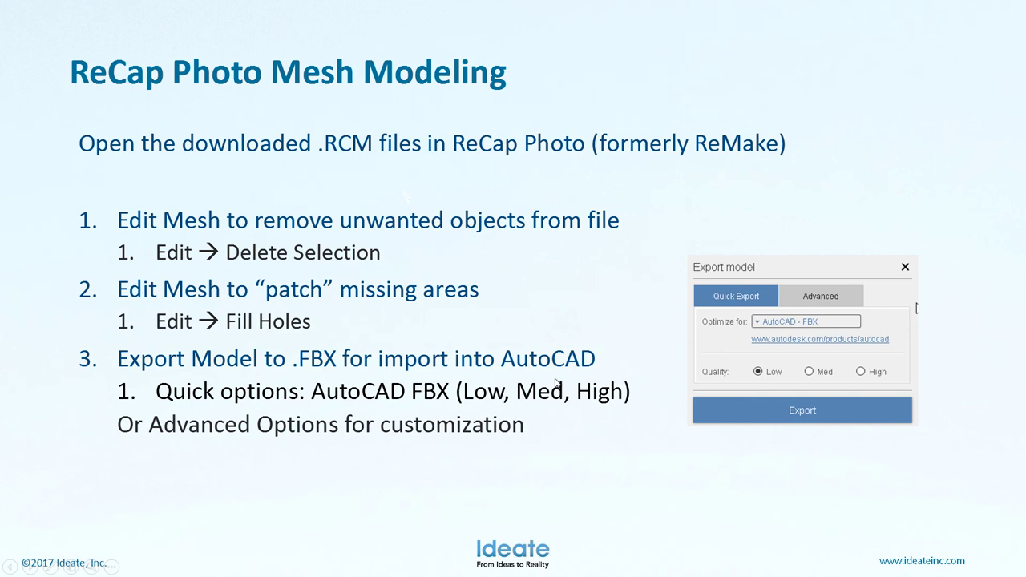
pyautogui.click(559, 384)
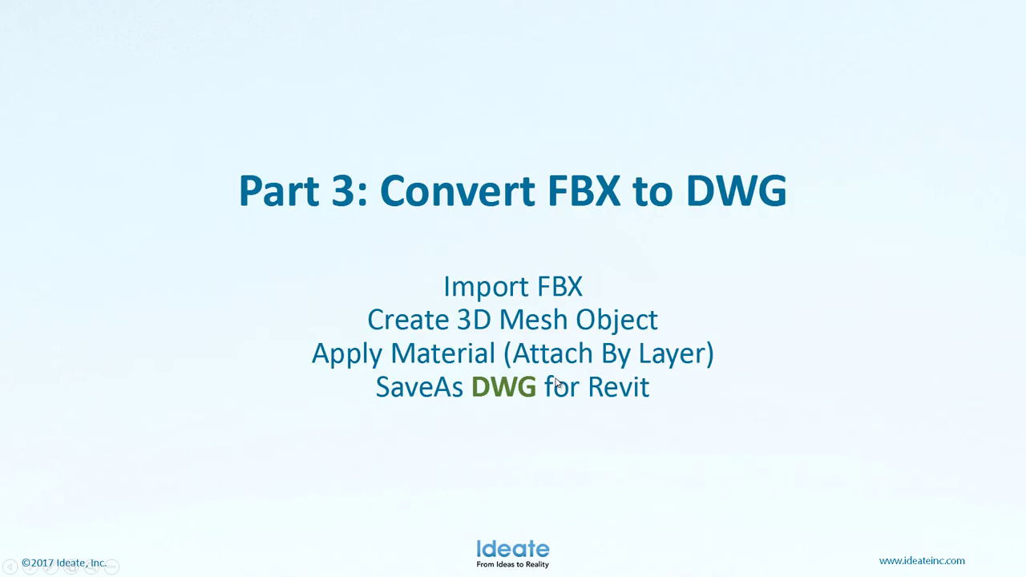
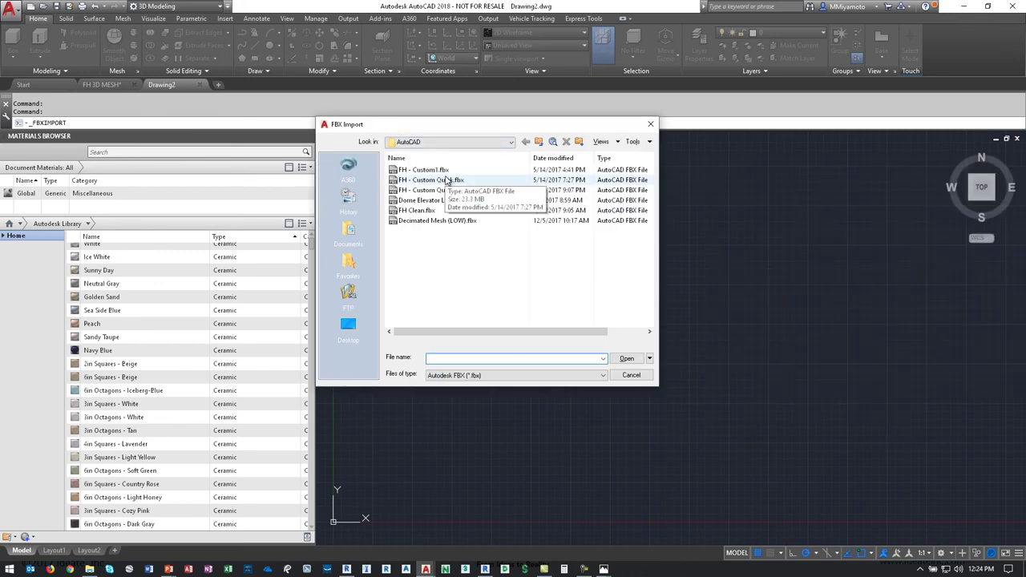
# Pick Decimated Mesh (LOW).fbx in the FBX Import dialog and open it.
pyautogui.click(440, 222)
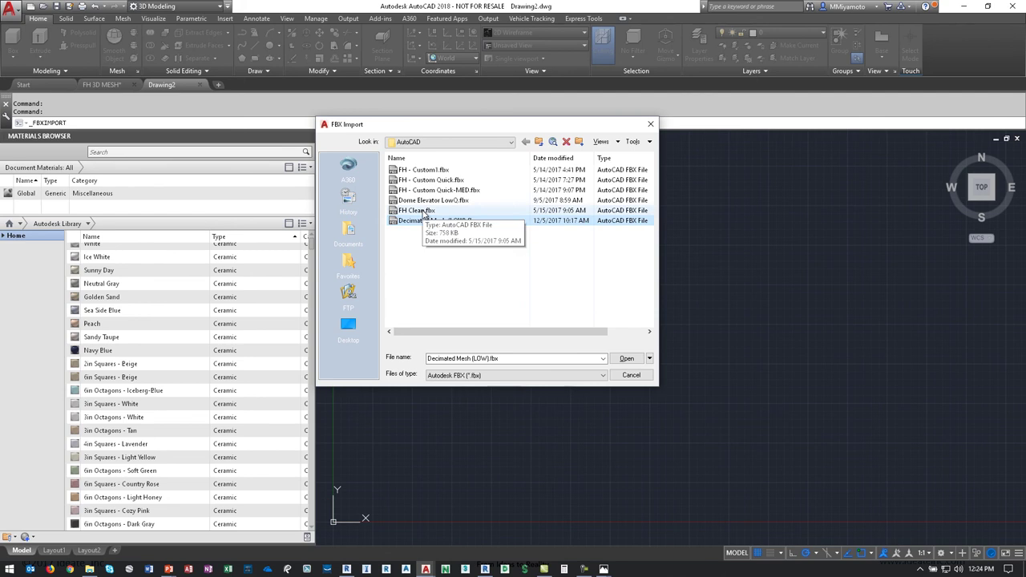
pyautogui.click(630, 359)
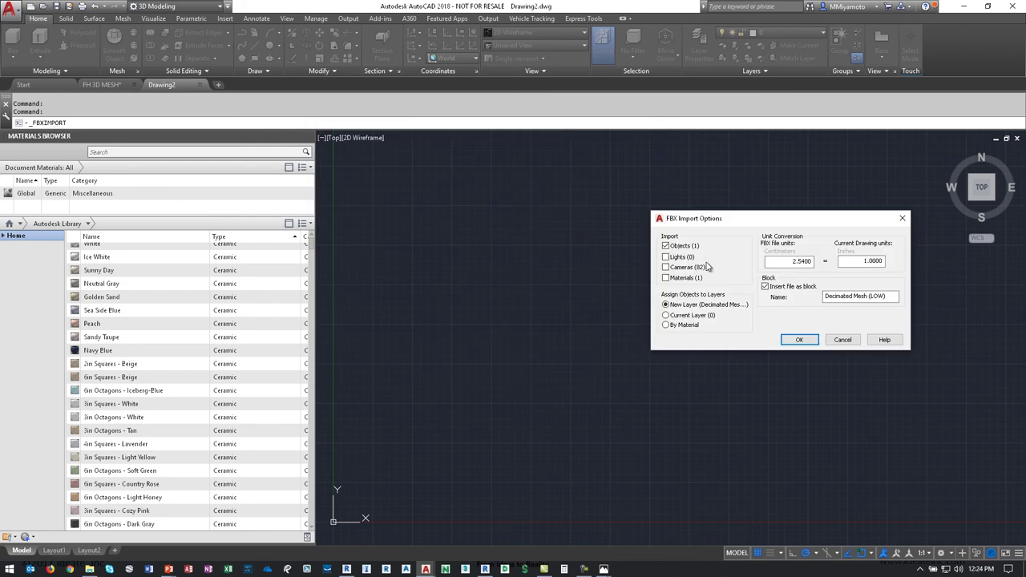
# Accept the FBX import options and insert the Decimated Mesh (LOW) block exploded at 0,0,0.
pyautogui.moveTo(744, 218); pyautogui.dragTo(591, 209)
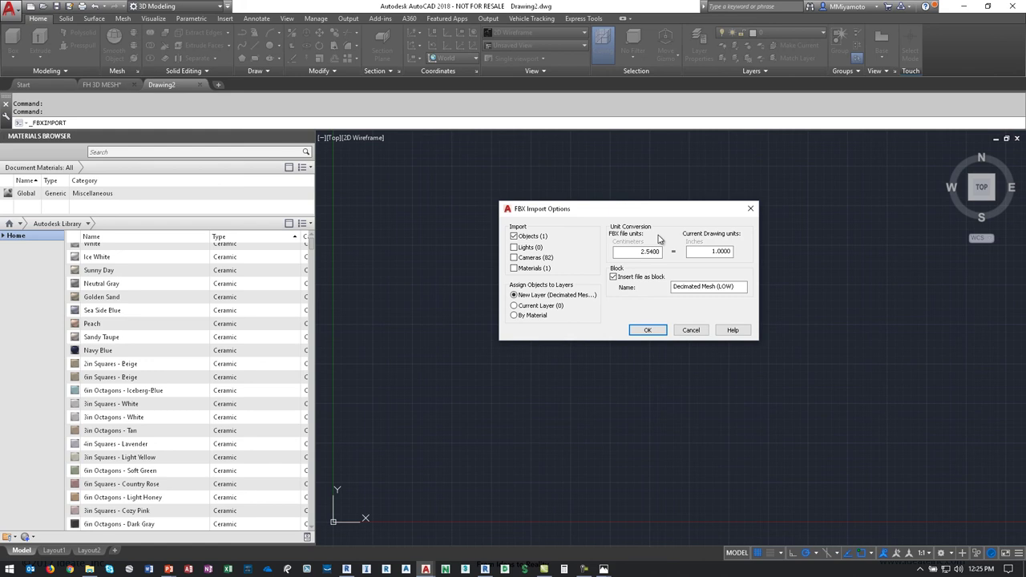
pyautogui.click(648, 331)
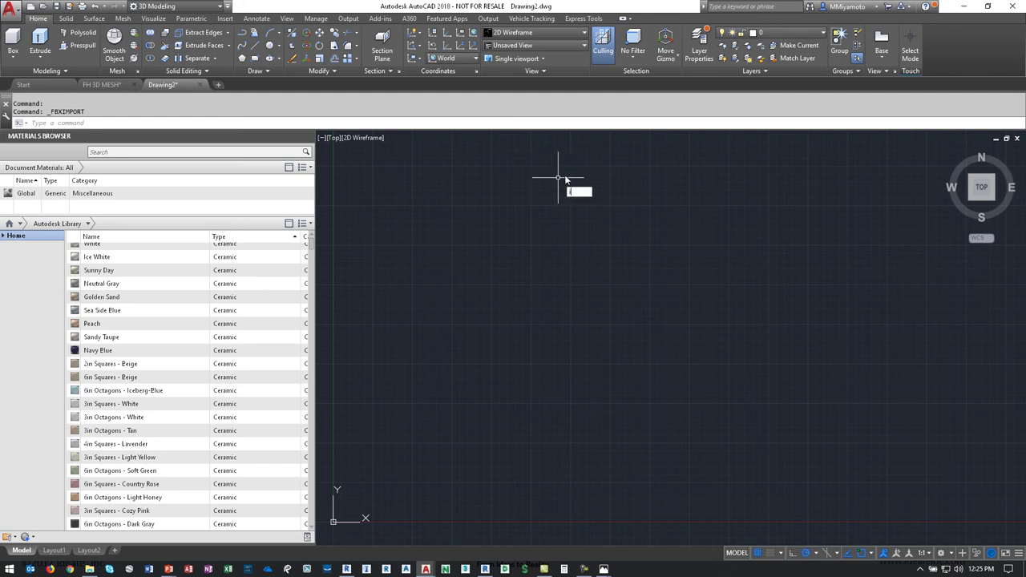
pyautogui.write('i')
pyautogui.press('Return')
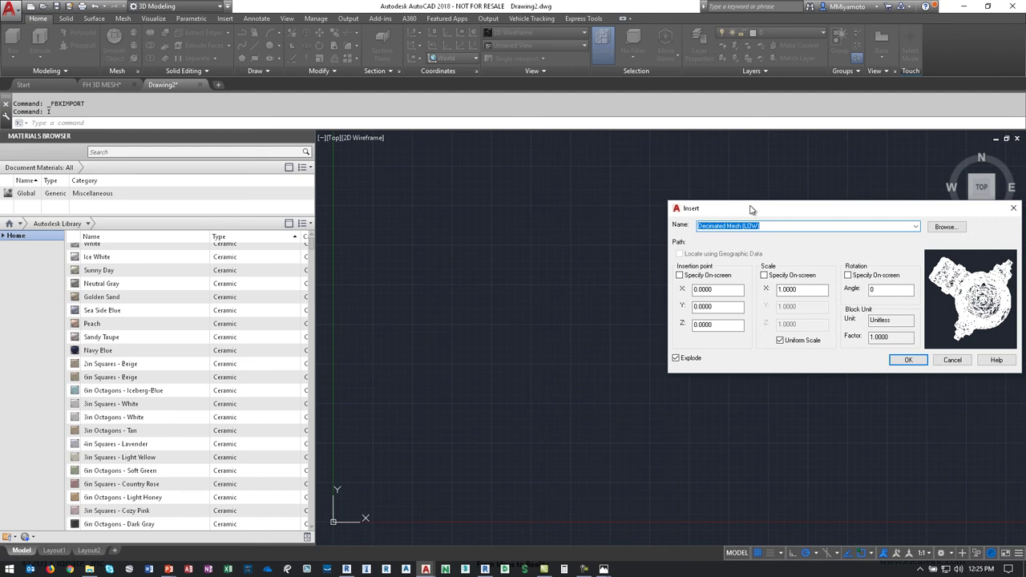
pyautogui.moveTo(752, 202); pyautogui.dragTo(513, 174)
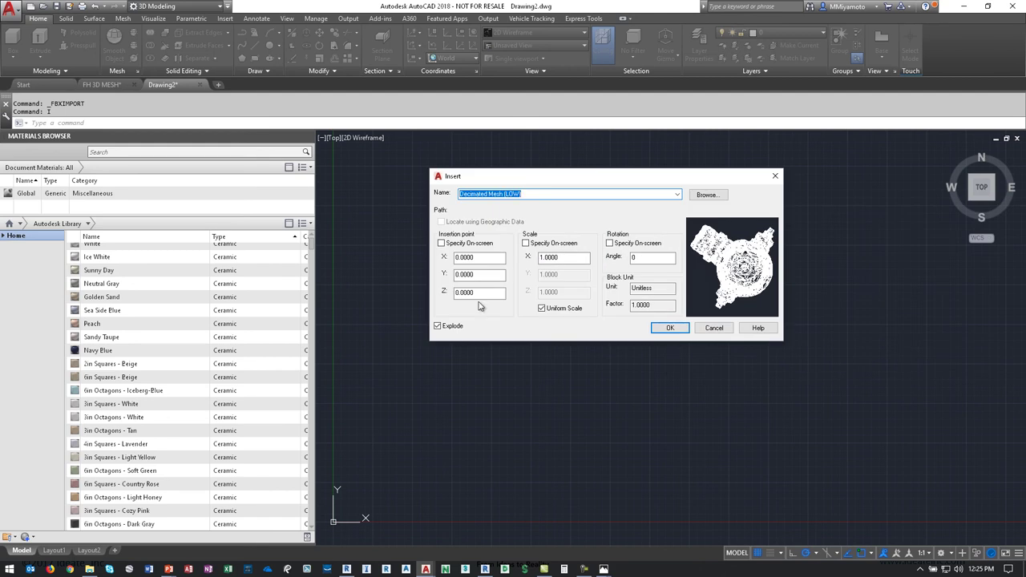
pyautogui.click(437, 327)
pyautogui.click(667, 329)
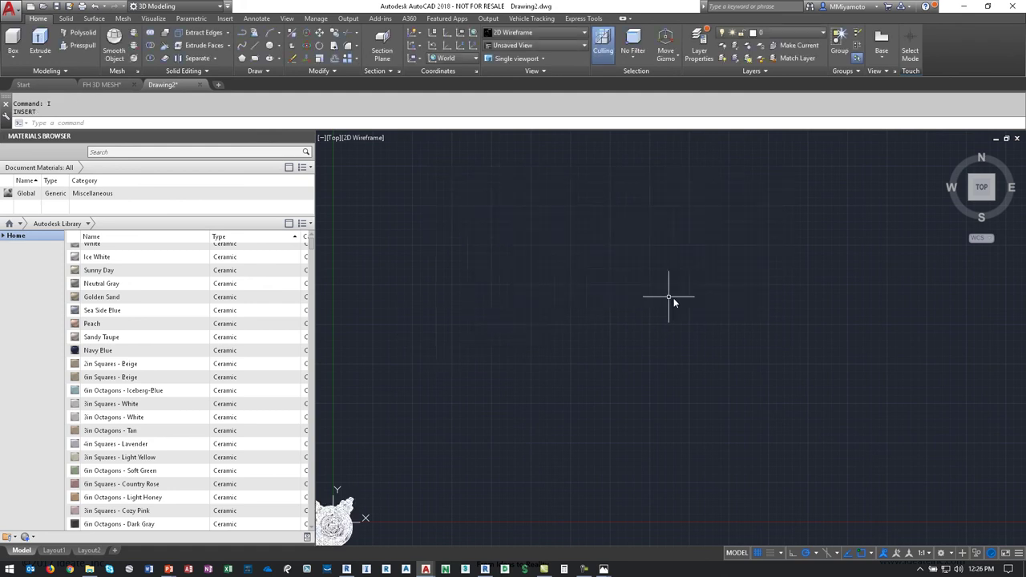
# Zoom and pan the view to bring the imported hydrant mesh into sight.
pyautogui.scroll(5, 465, 324)
pyautogui.scroll(-1, 587, 323)
pyautogui.moveTo(587, 323); pyautogui.dragTo(744, 320, button='middle')
pyautogui.scroll(-2, 632, 371)
pyautogui.scroll(2, 655, 292)
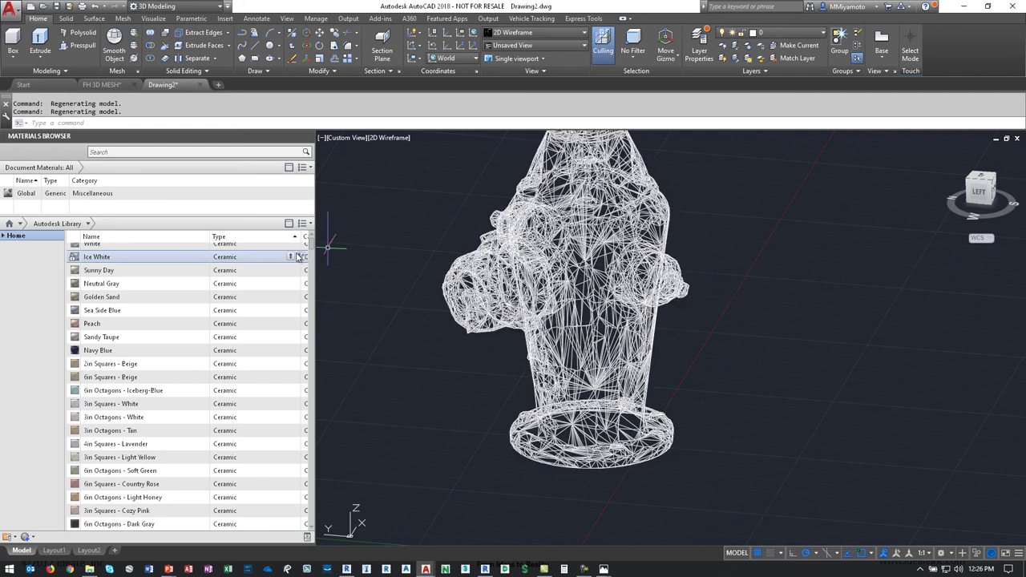
# Apply the Diamond plate - Dark Gray metal material from the Materials Browser to the hydrant.
pyautogui.scroll(-10, 116, 382)
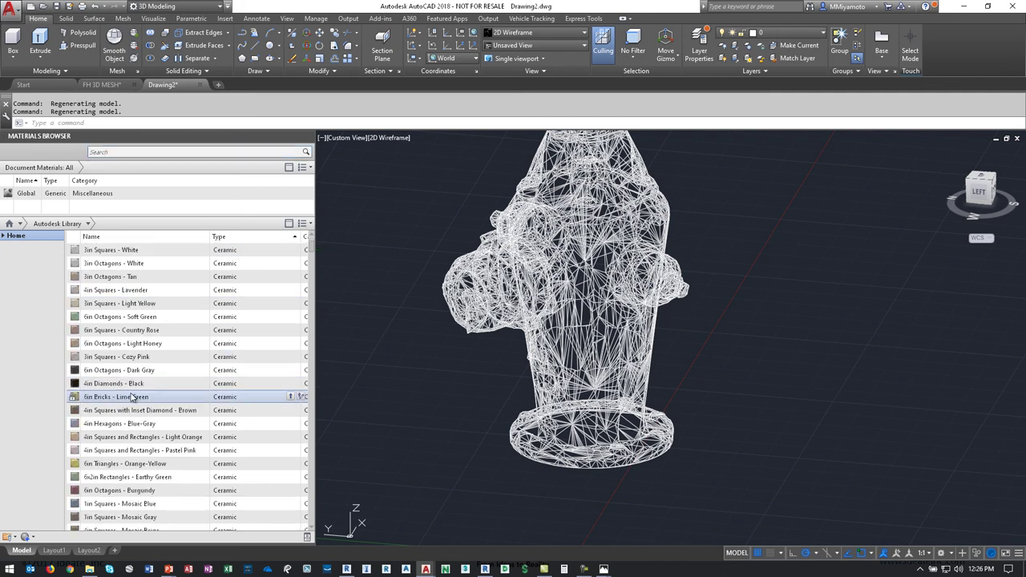
pyautogui.scroll(5, 120, 377)
pyautogui.scroll(-6, 106, 363)
pyautogui.scroll(-5, 107, 363)
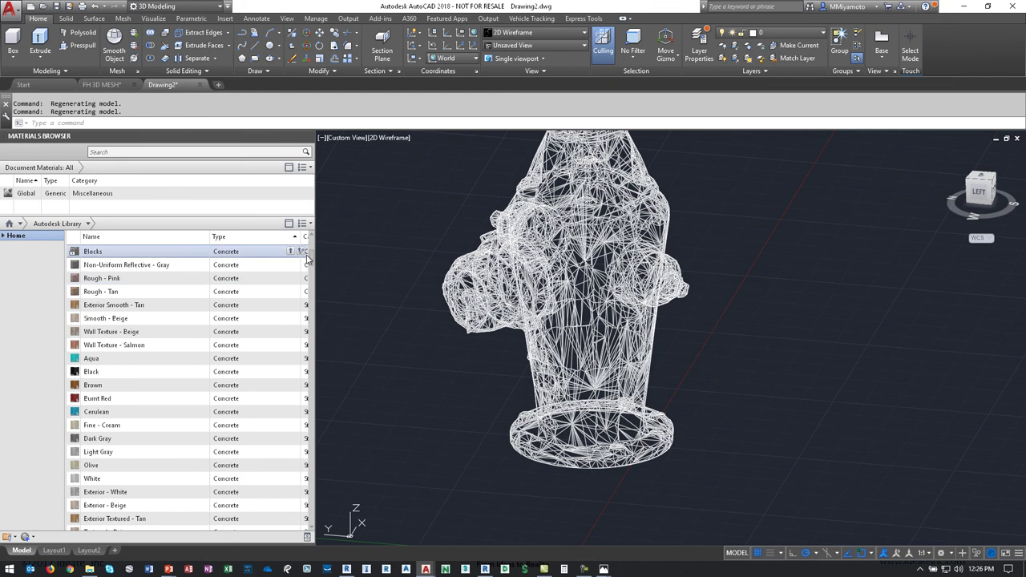
pyautogui.moveTo(313, 259); pyautogui.dragTo(303, 425)
pyautogui.scroll(-4, 177, 370)
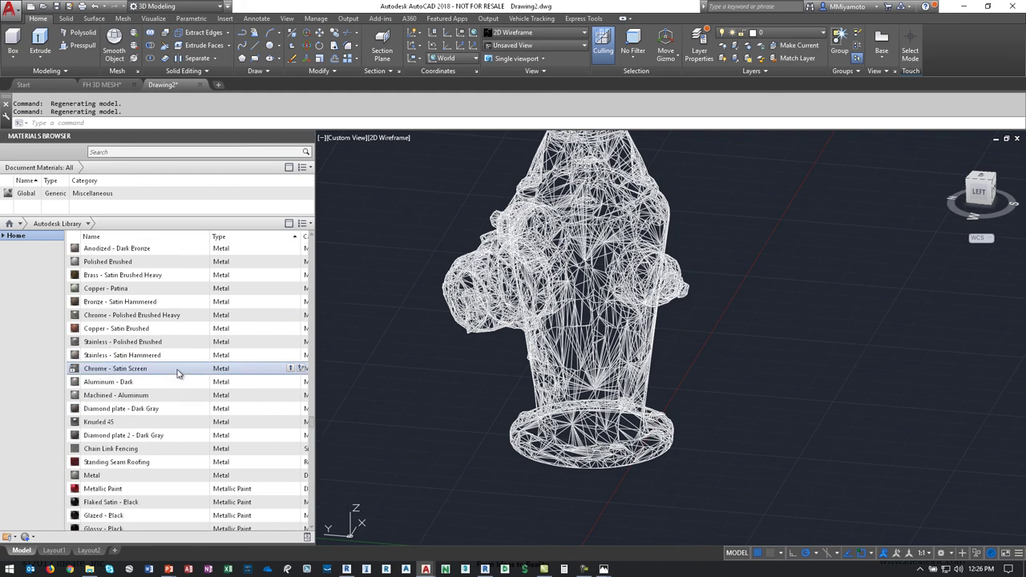
pyautogui.scroll(-1, 140, 365)
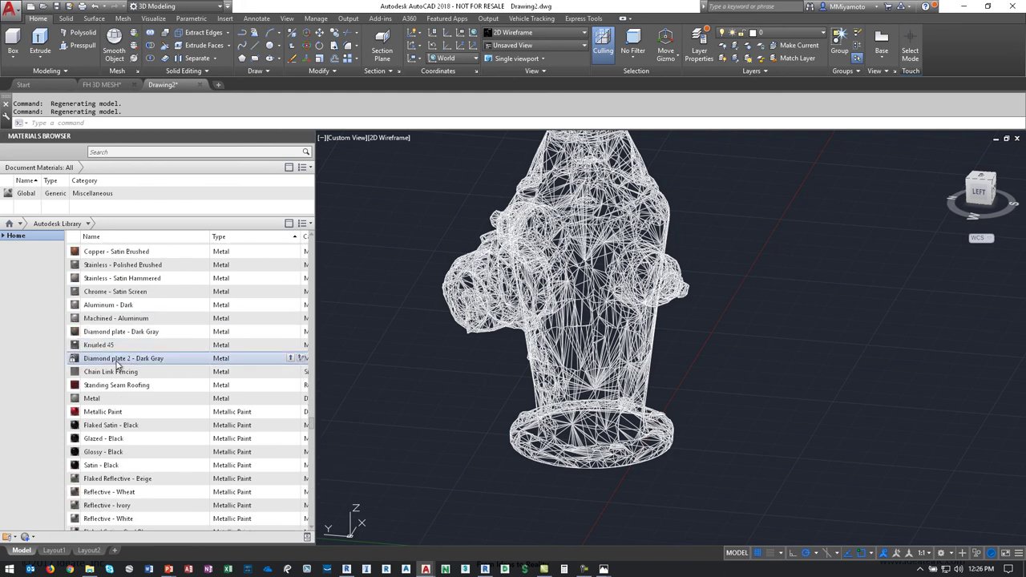
pyautogui.moveTo(505, 273); pyautogui.dragTo(502, 271)
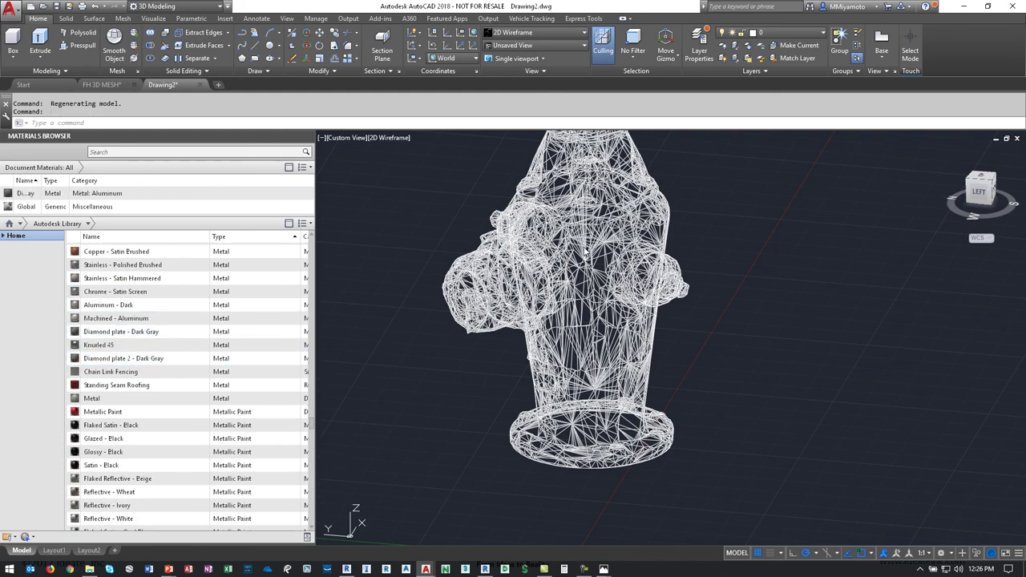
# Switch the viewport visual style to Realistic.
pyautogui.click(390, 138)
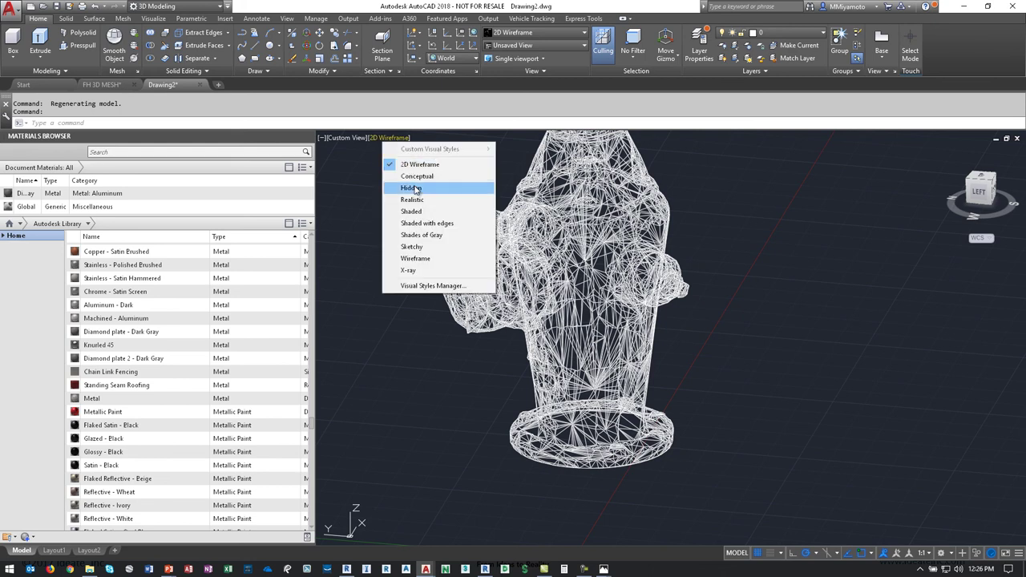
pyautogui.click(418, 200)
pyautogui.scroll(3, 578, 232)
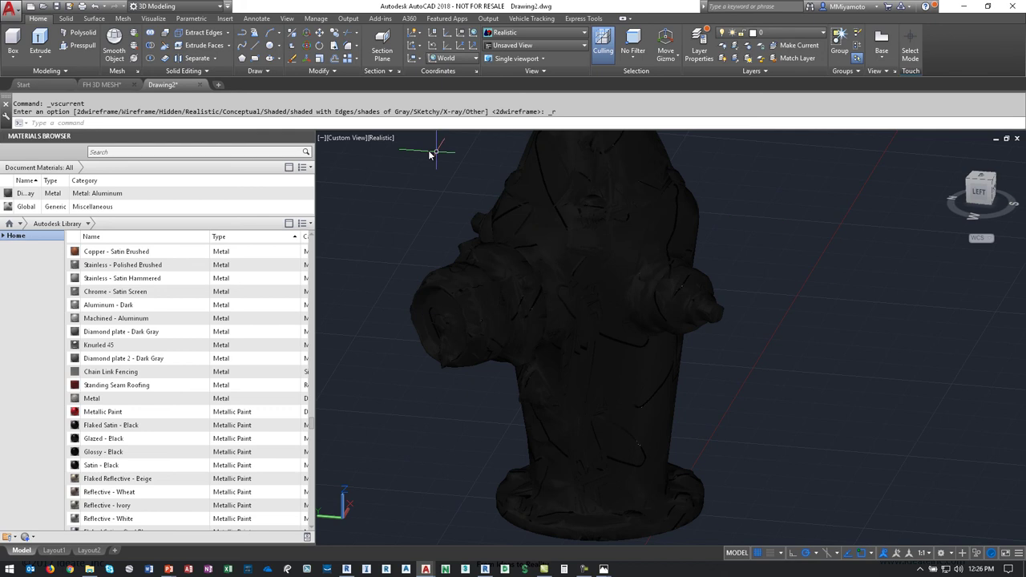
# Change the visual style to Shaded, then pan and orbit around the hydrant.
pyautogui.click(380, 138)
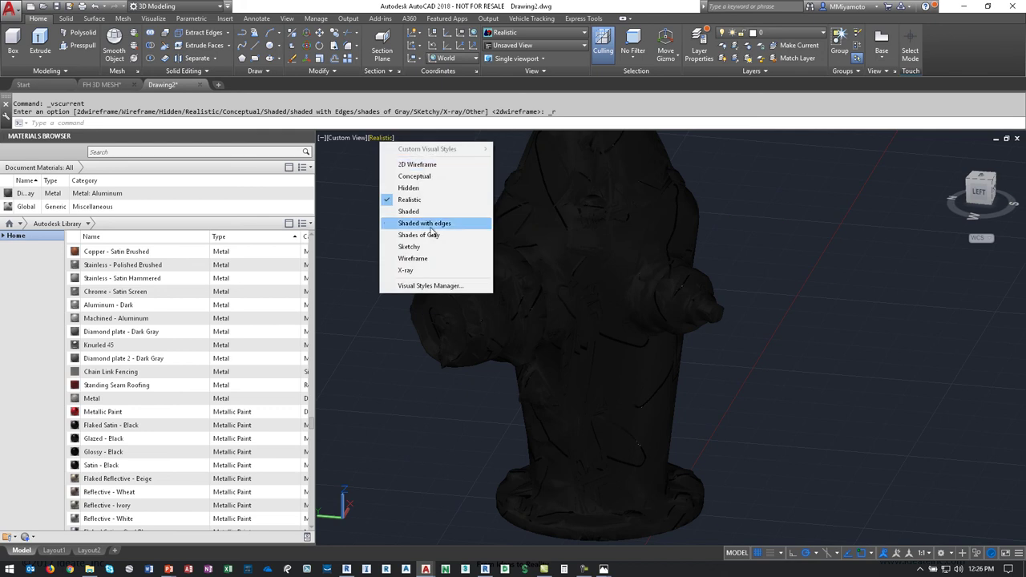
pyautogui.click(418, 215)
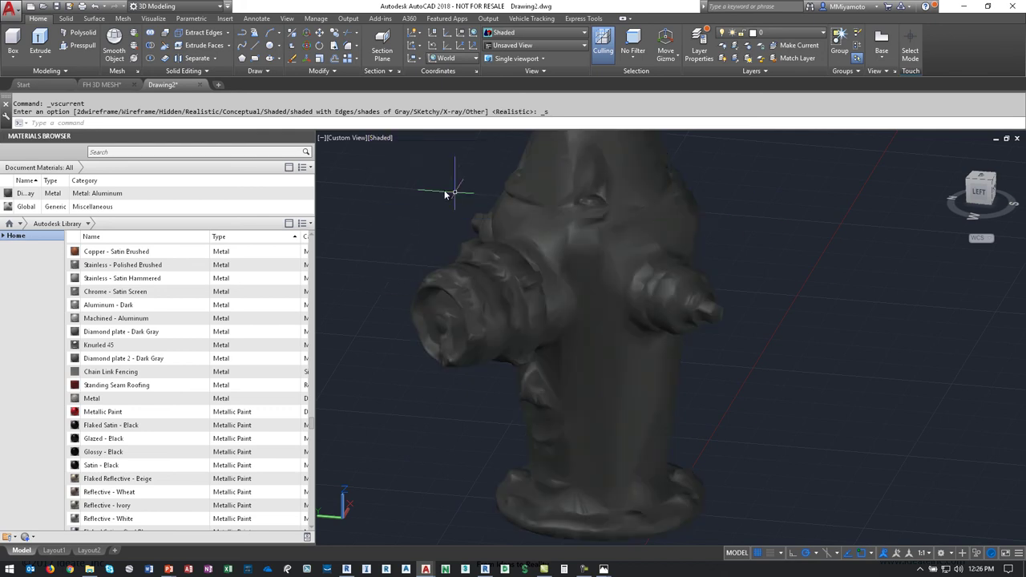
pyautogui.moveTo(470, 215)
pyautogui.mouseDown(button='middle')
pyautogui.moveTo(546, 241)
pyautogui.moveTo(495, 248)
pyautogui.mouseUp(button='middle')
pyautogui.scroll(-8, 495, 248)
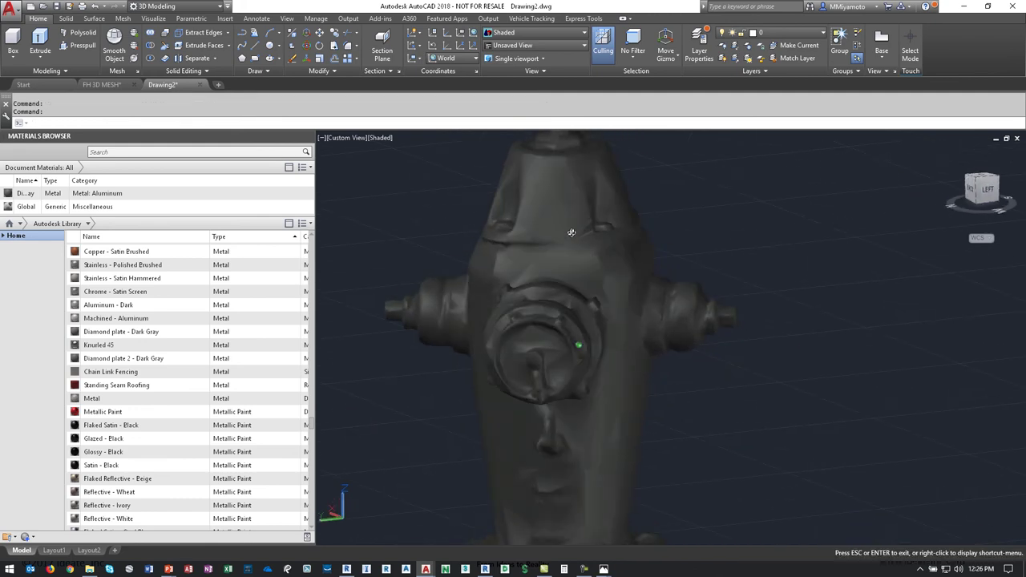
pyautogui.scroll(3, 575, 232)
pyautogui.moveTo(576, 233)
pyautogui.keyDown('shift'); pyautogui.mouseDown(button='middle')
pyautogui.moveTo(541, 287)
pyautogui.moveTo(556, 242)
pyautogui.mouseUp(button='middle'); pyautogui.keyUp('shift')
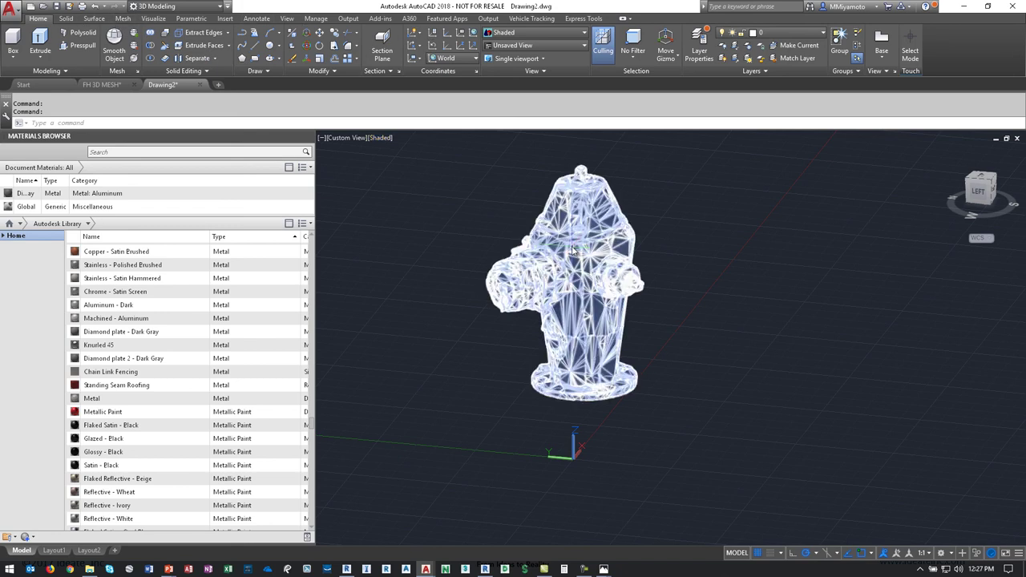
# Look over the Solid and Mesh ribbon tabs and try selecting the hydrant mesh.
pyautogui.click(65, 19)
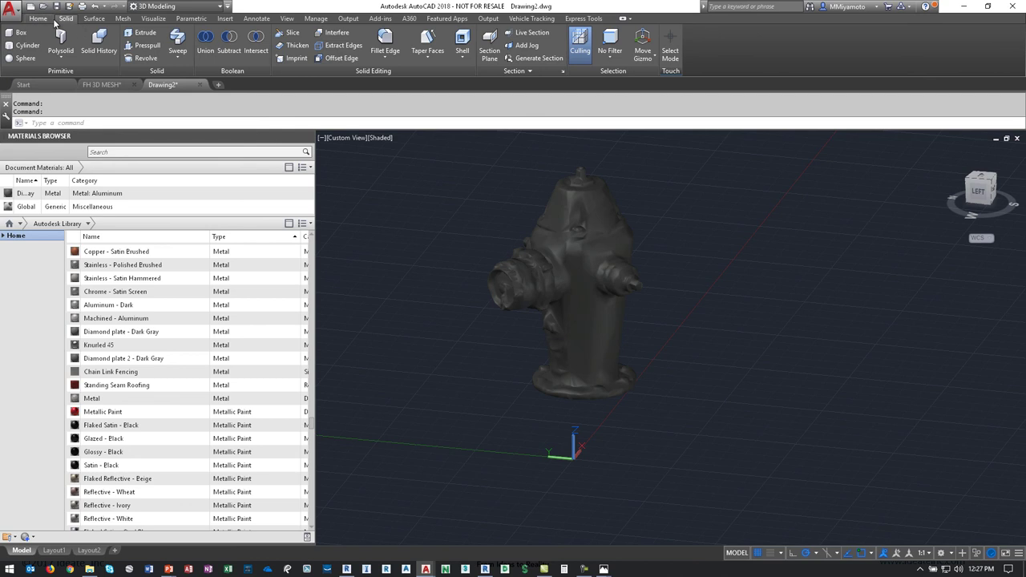
pyautogui.click(37, 18)
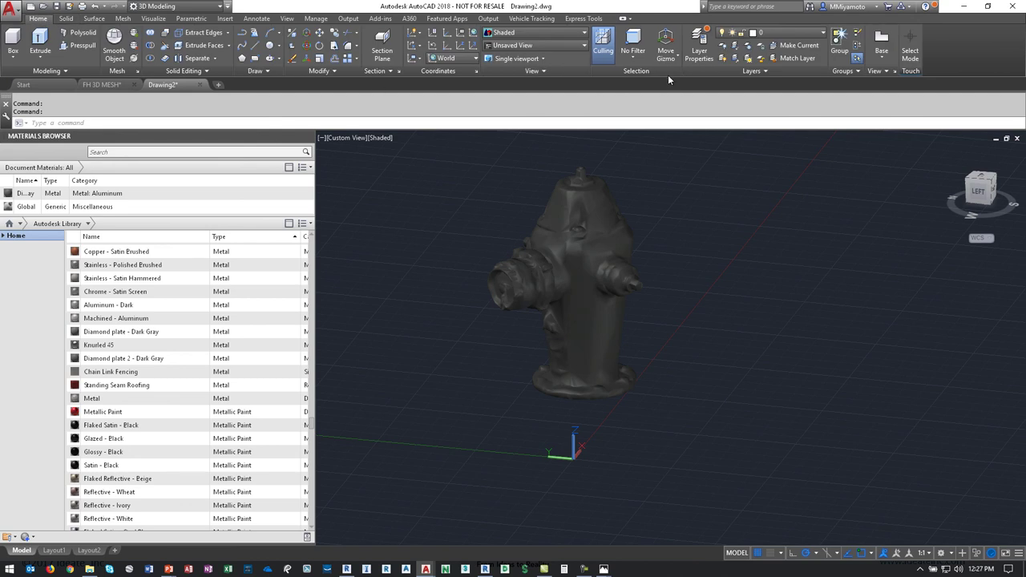
pyautogui.click(122, 18)
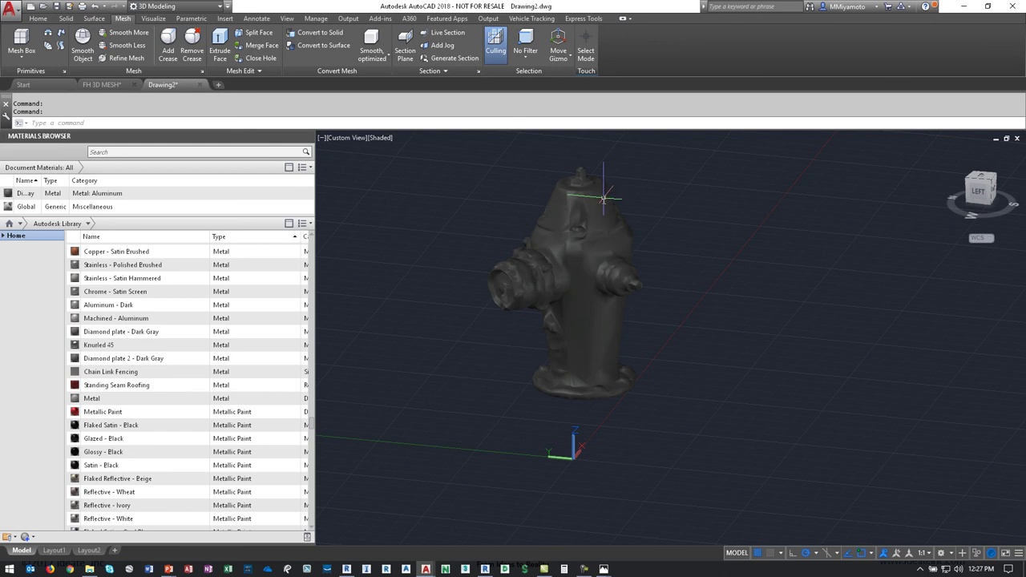
pyautogui.click(593, 198)
pyautogui.press('Escape')
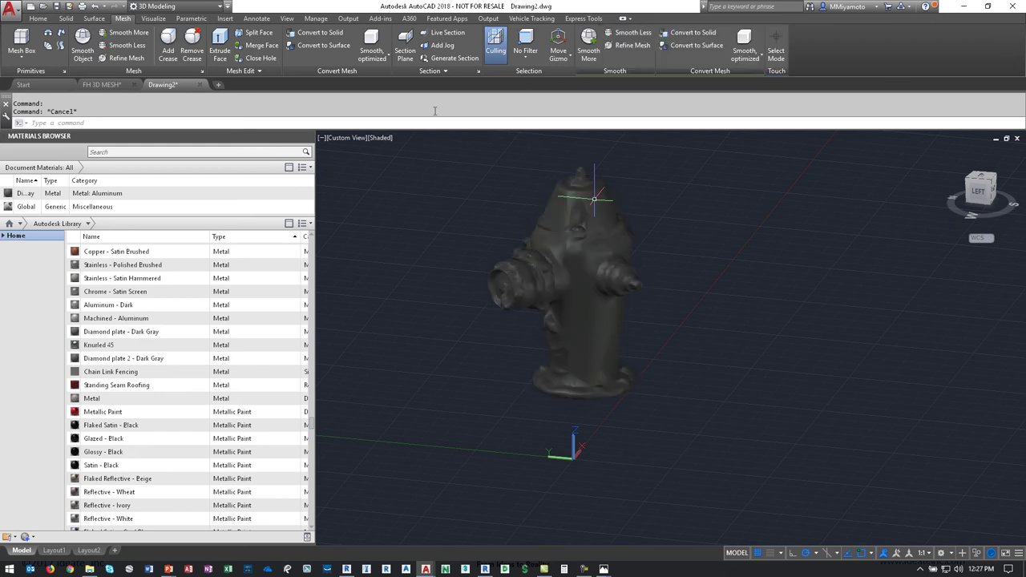
# Reselect the hydrant mesh, check the Manage and Surface tabs, and view its context menu.
pyautogui.click(316, 19)
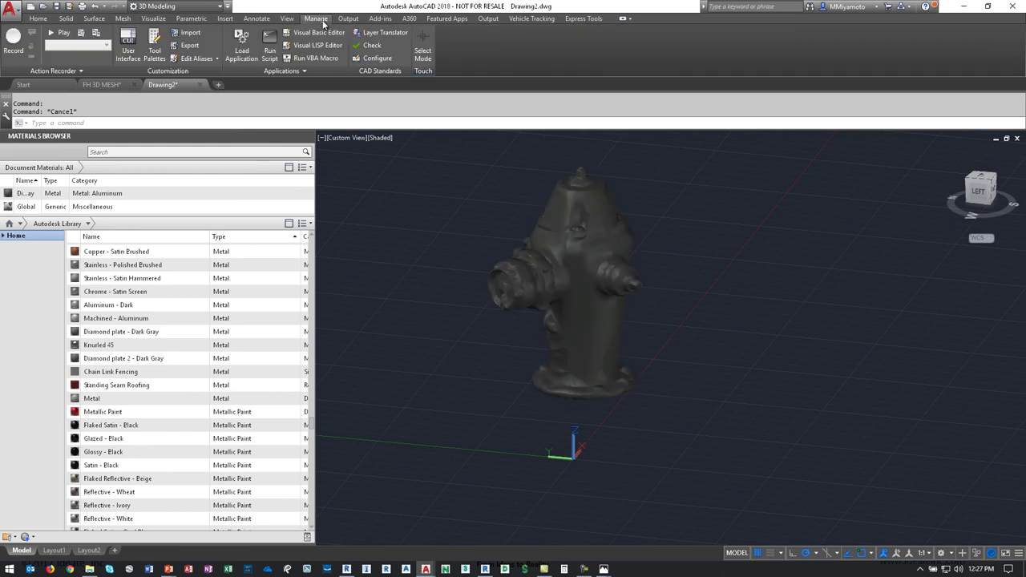
pyautogui.click(562, 201)
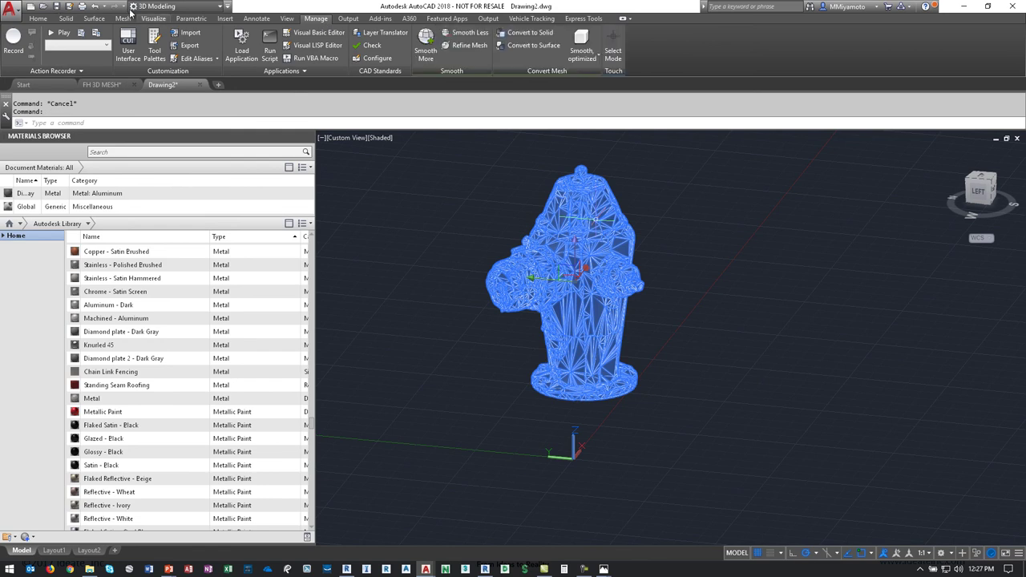
pyautogui.click(93, 20)
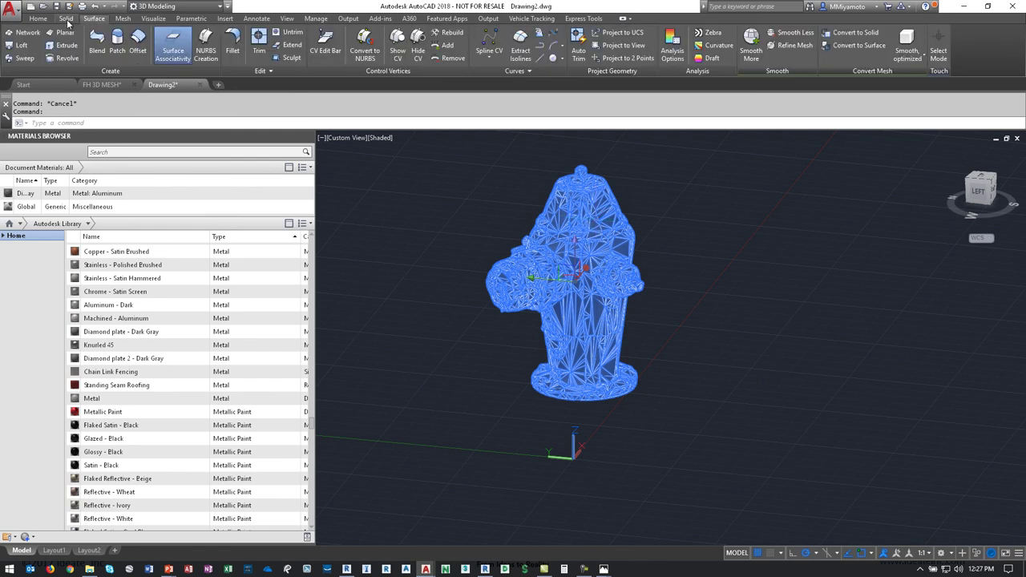
pyautogui.click(38, 19)
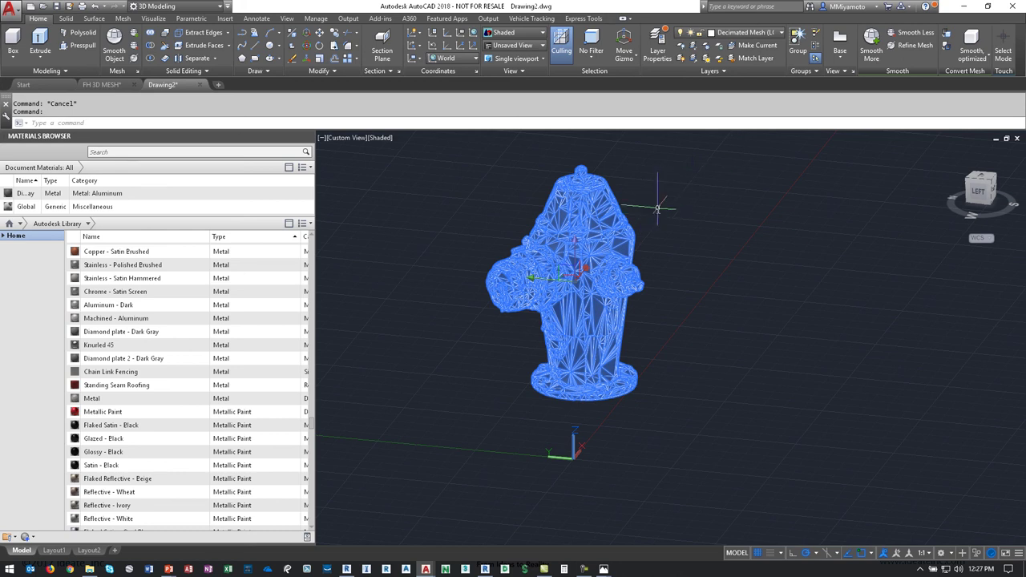
pyautogui.rightClick(617, 222)
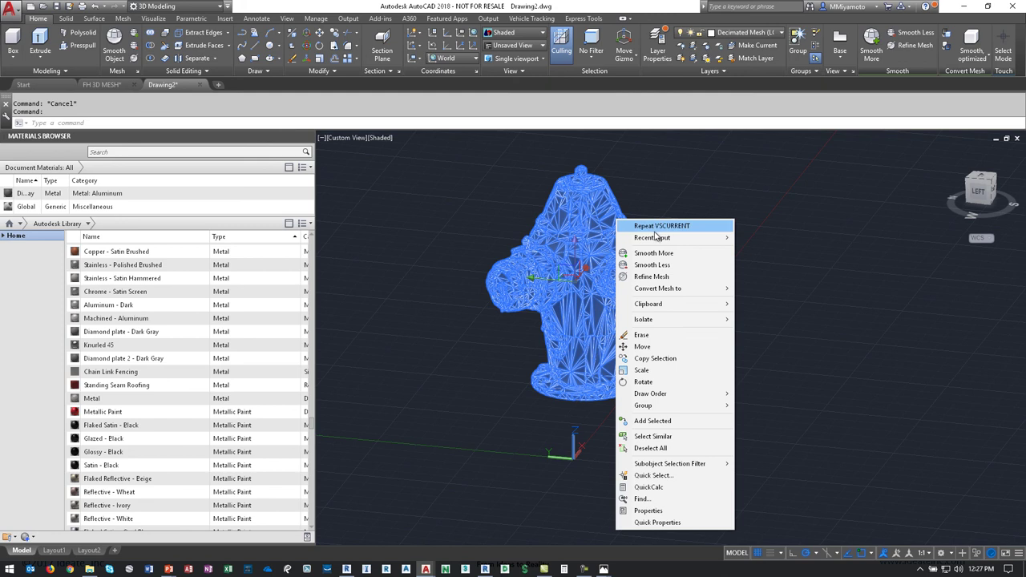
pyautogui.click(673, 212)
pyautogui.press('Escape')
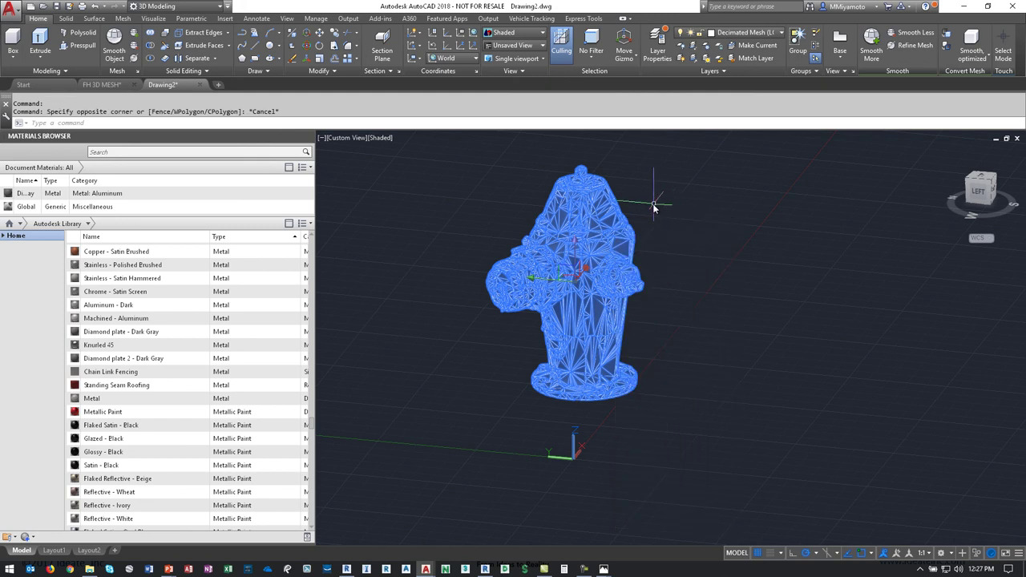
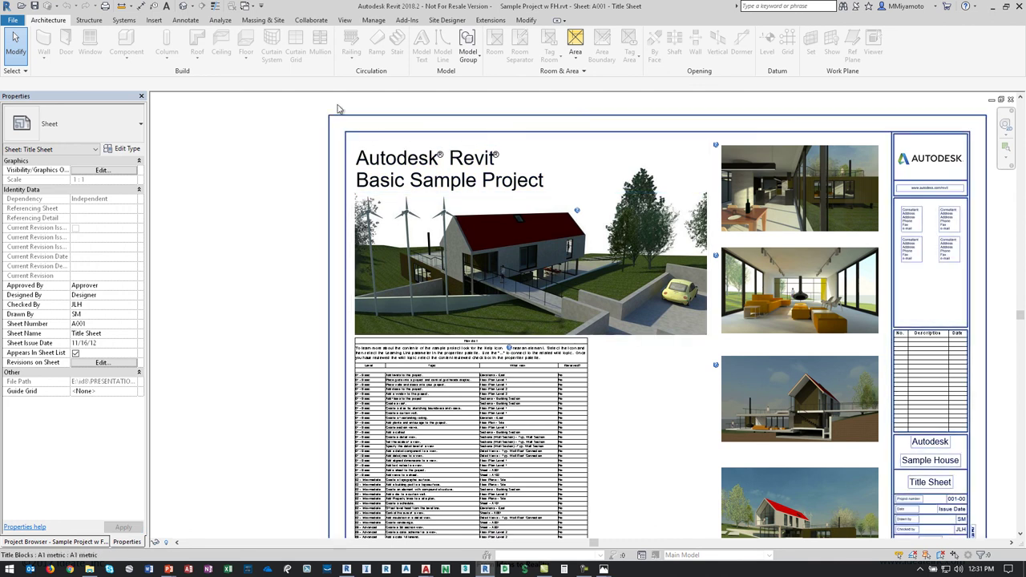
# Create a new Family1 family from the Site.rft family template.
pyautogui.click(8, 7)
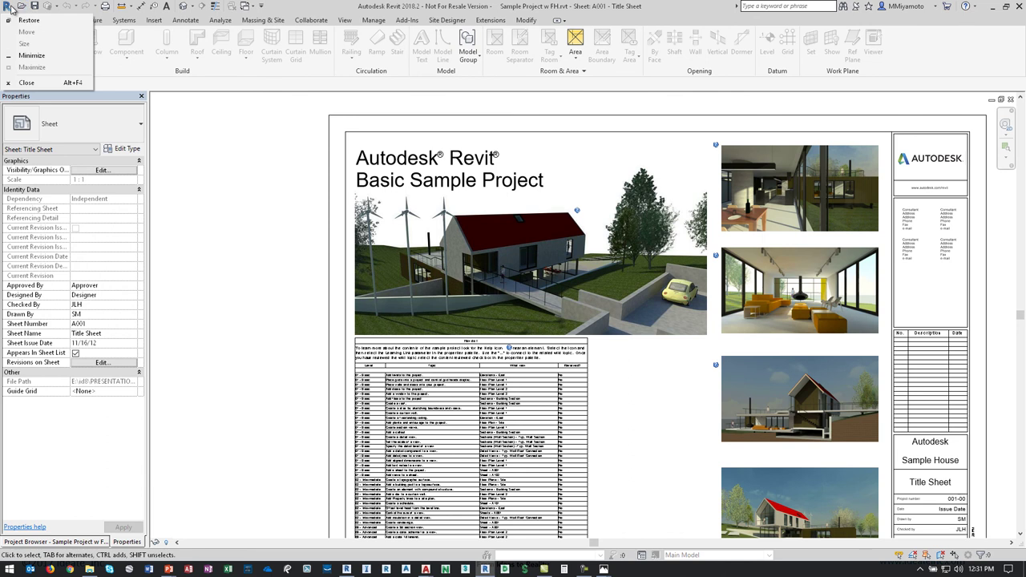
pyautogui.click(247, 153)
pyautogui.click(12, 20)
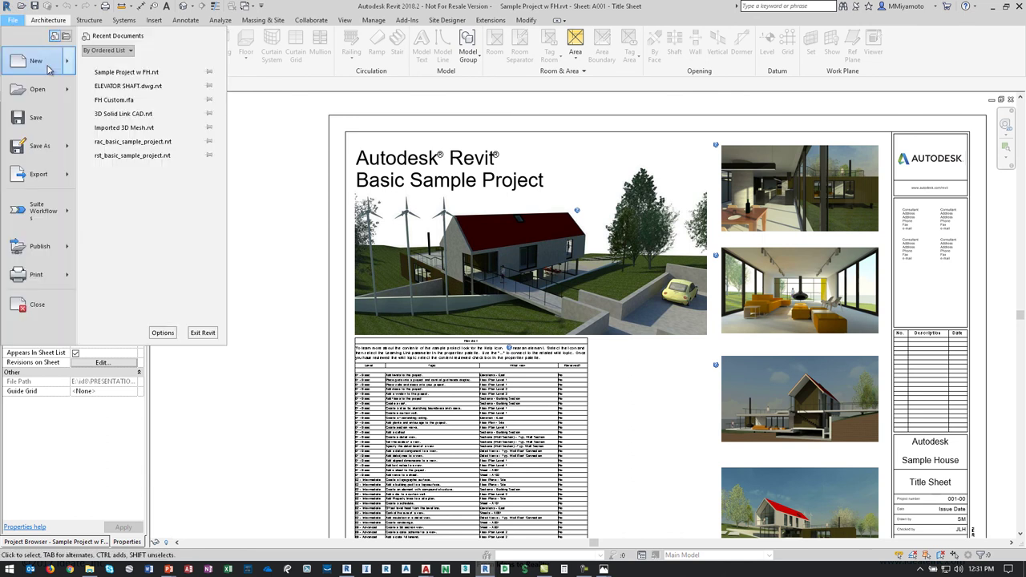
pyautogui.moveTo(69, 70)
pyautogui.click(128, 92)
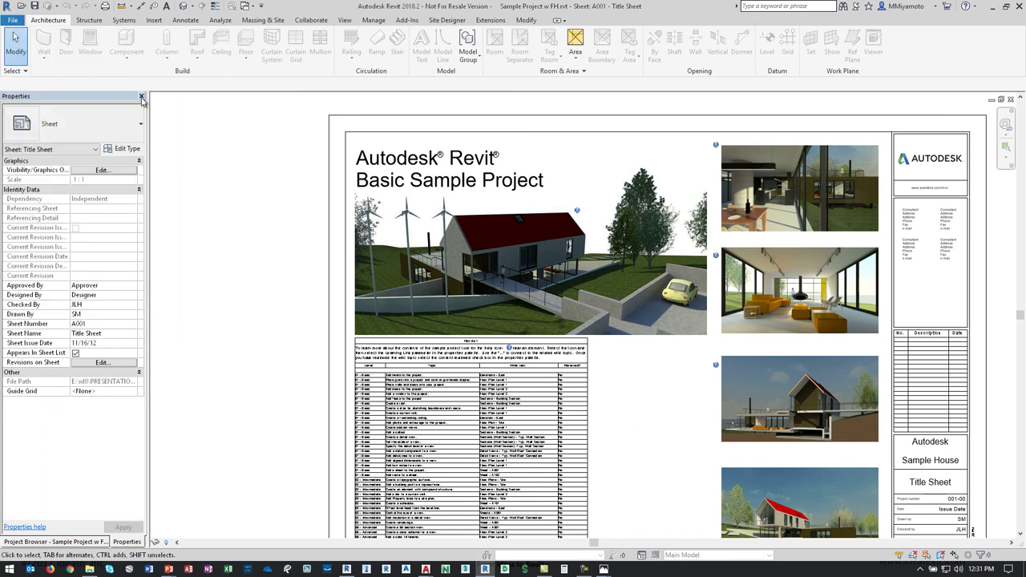
pyautogui.moveTo(625, 165); pyautogui.dragTo(448, 90)
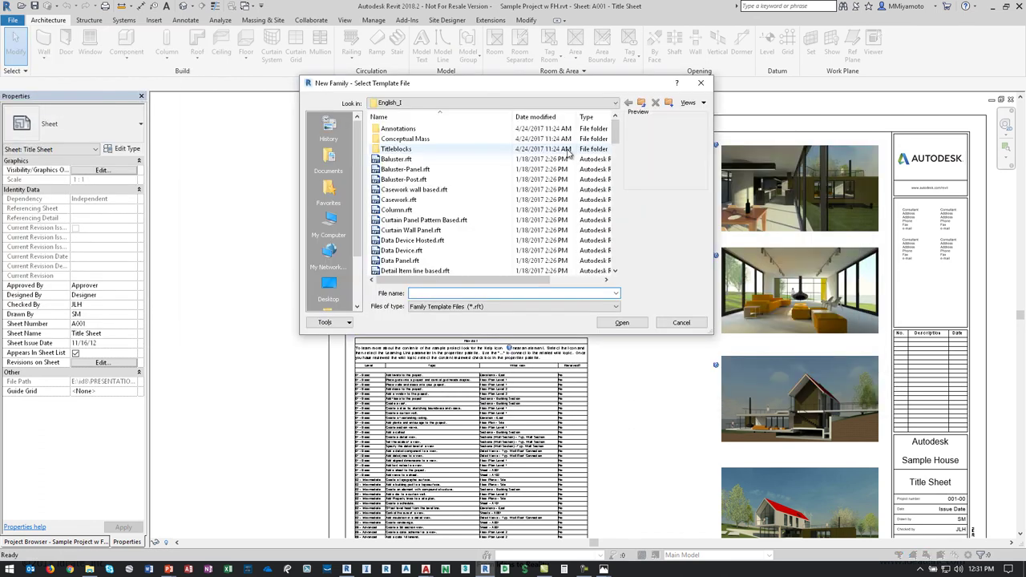
pyautogui.moveTo(616, 138); pyautogui.dragTo(612, 237)
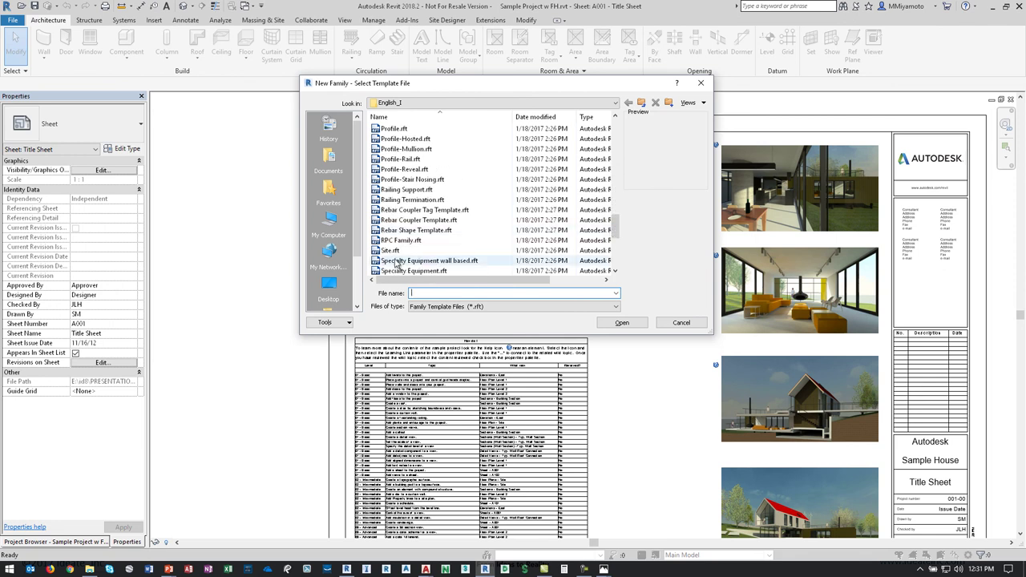
pyautogui.click(393, 250)
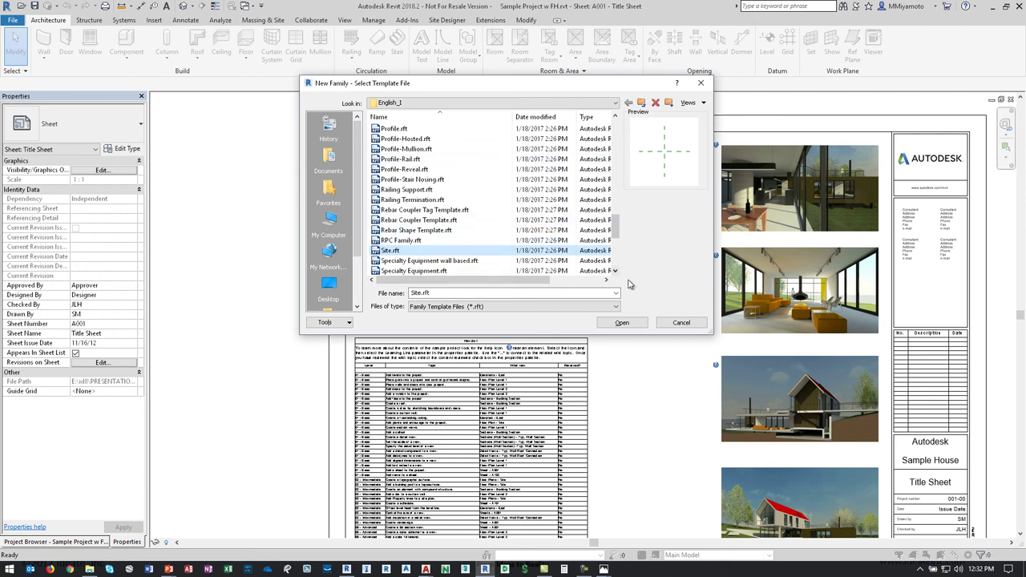
pyautogui.click(622, 322)
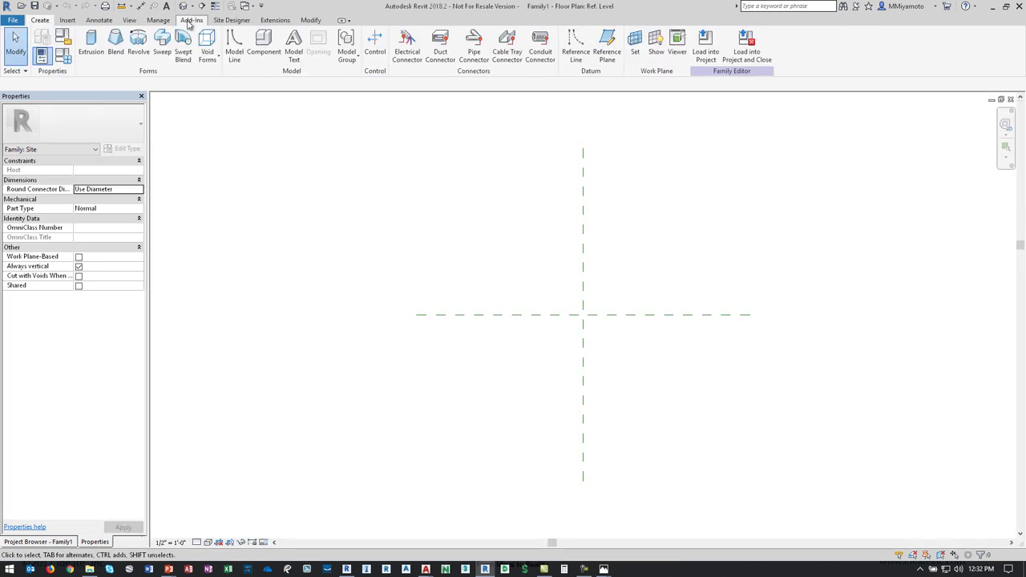
# Start Import CAD and browse into the id8 folder on the Storage space (E:) drive.
pyautogui.click(67, 20)
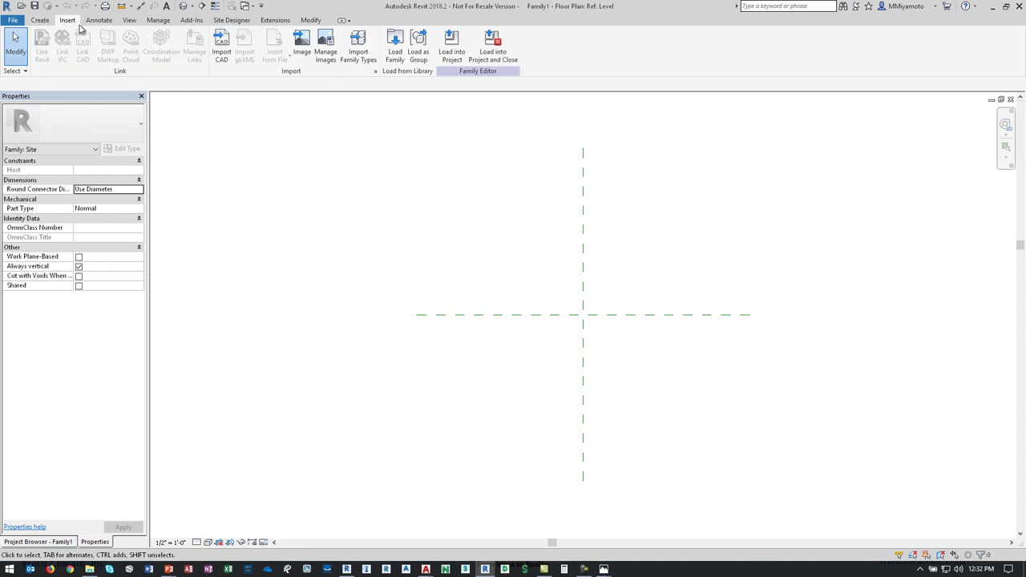
pyautogui.click(223, 54)
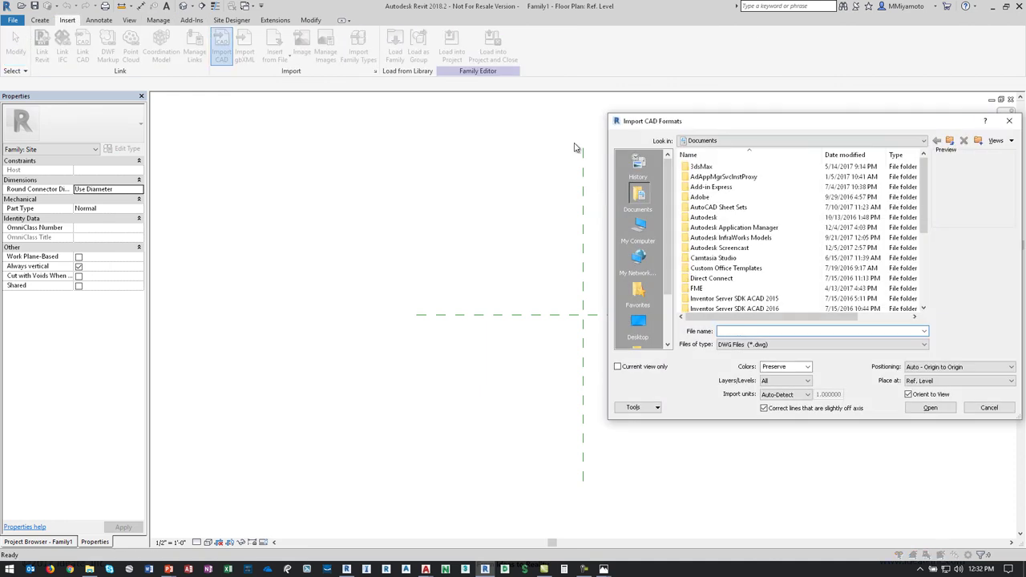
pyautogui.moveTo(625, 119); pyautogui.dragTo(371, 130)
pyautogui.click(484, 145)
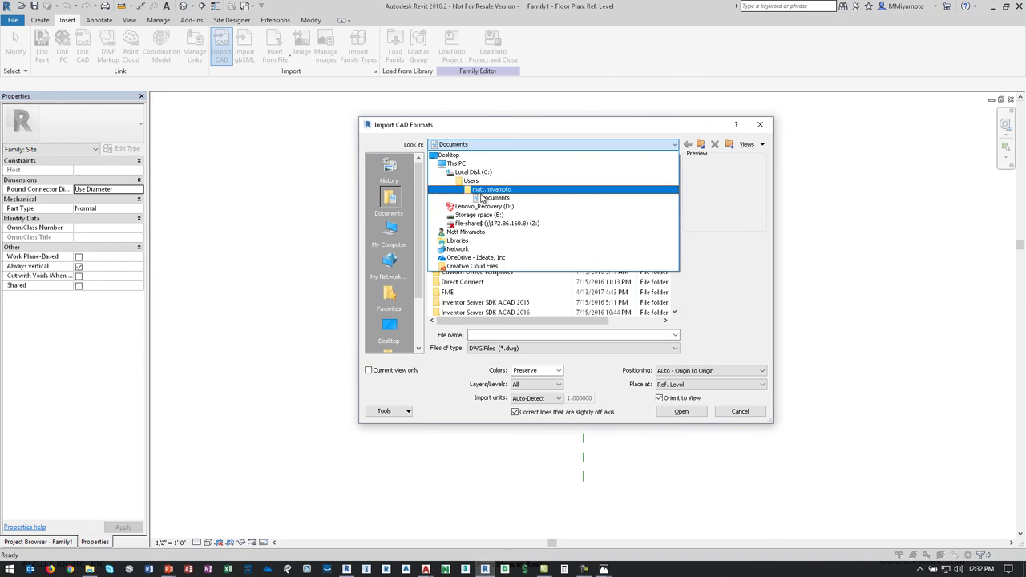
pyautogui.click(488, 217)
pyautogui.scroll(-2, 485, 232)
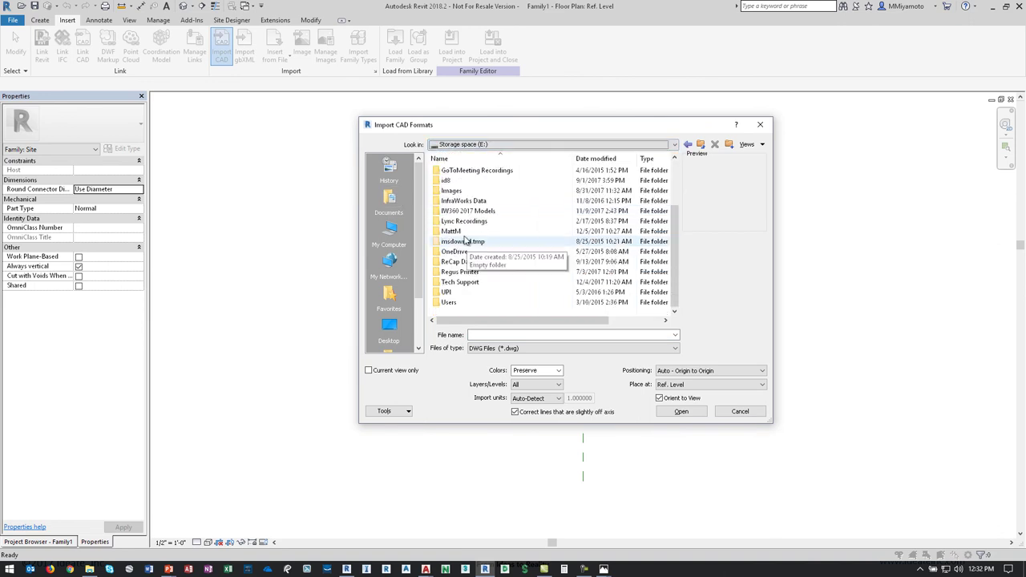
pyautogui.click(451, 182)
pyautogui.doubleClick(450, 181)
# Go through PRESENTATIONS > SEARUG > Megapixels to Models > AutoCAD and import Decimated Mesh.dwg.
pyautogui.scroll(-4, 483, 265)
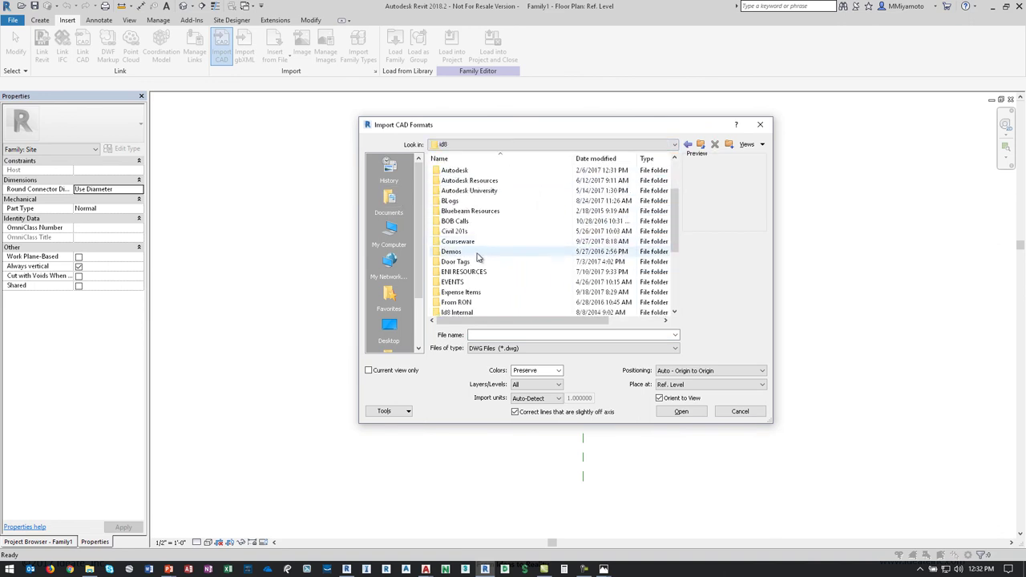
pyautogui.doubleClick(465, 262)
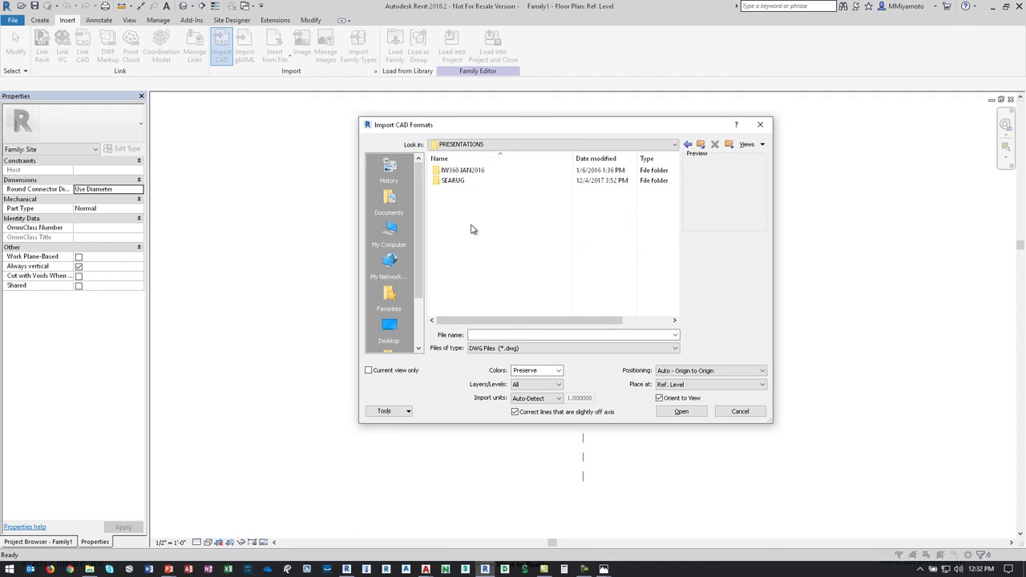
pyautogui.doubleClick(457, 181)
pyautogui.doubleClick(460, 171)
pyautogui.doubleClick(462, 171)
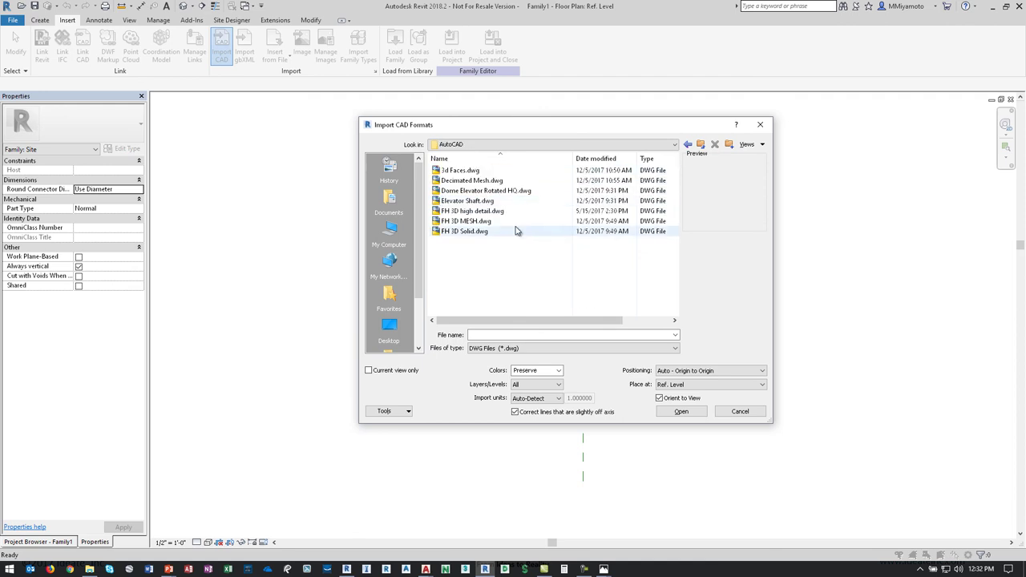
pyautogui.click(469, 180)
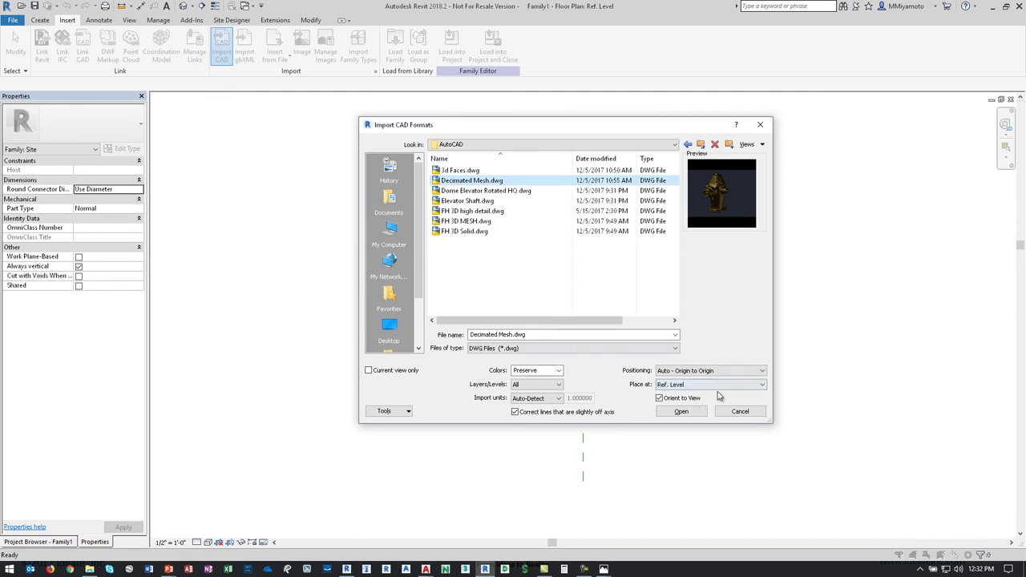
pyautogui.click(682, 412)
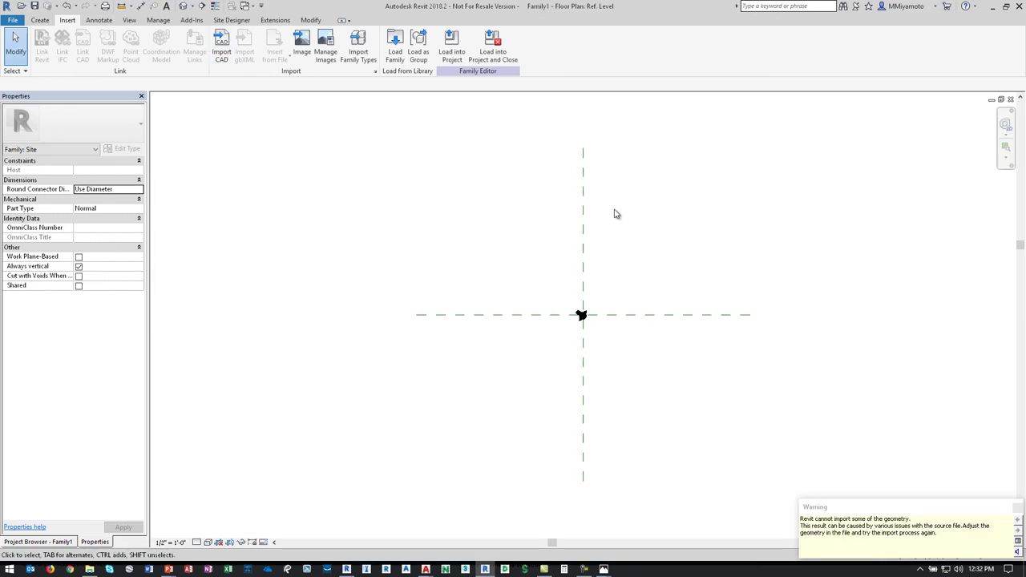
# Rotate the imported hydrant mesh about the reference plane intersection so it sits square.
pyautogui.scroll(8, 587, 320)
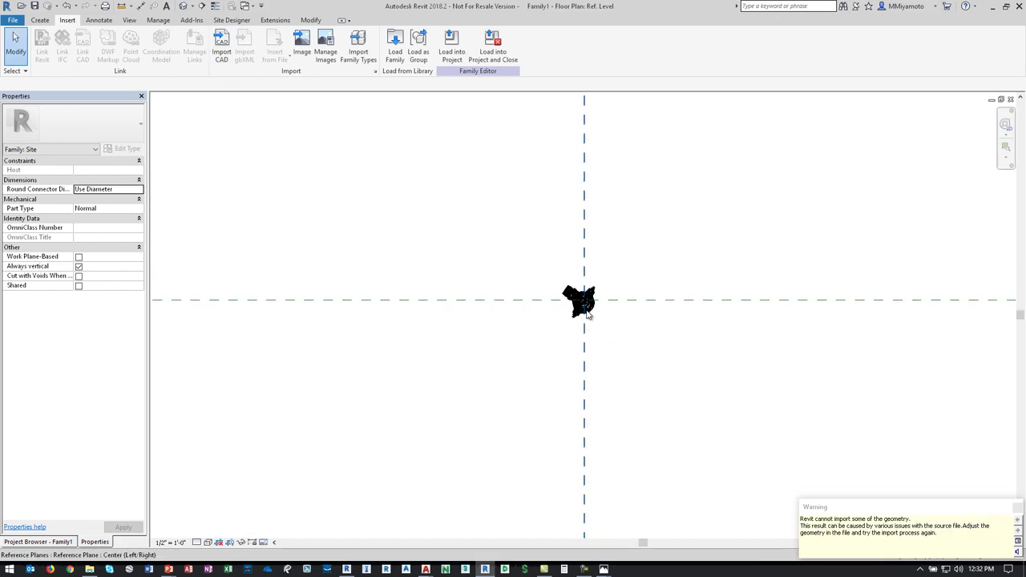
pyautogui.scroll(1, 593, 309)
pyautogui.scroll(-1, 593, 307)
pyautogui.scroll(2, 598, 302)
pyautogui.click(566, 205)
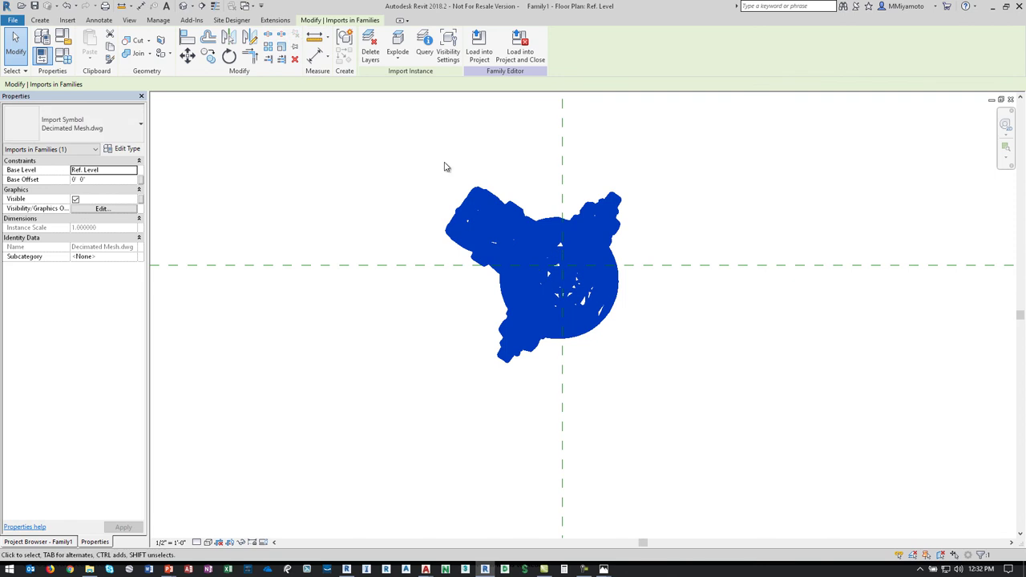
pyautogui.click(228, 55)
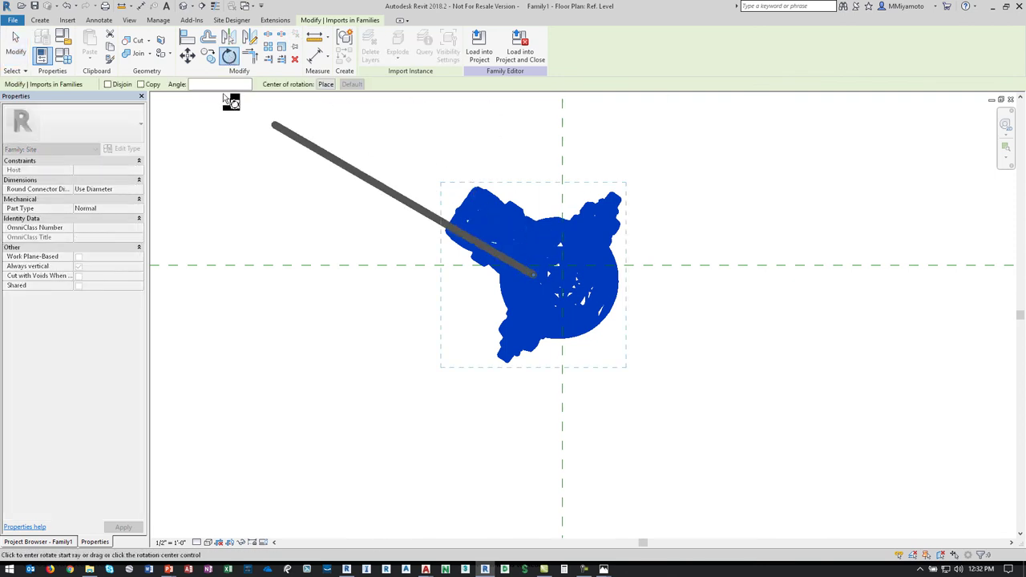
pyautogui.click(326, 85)
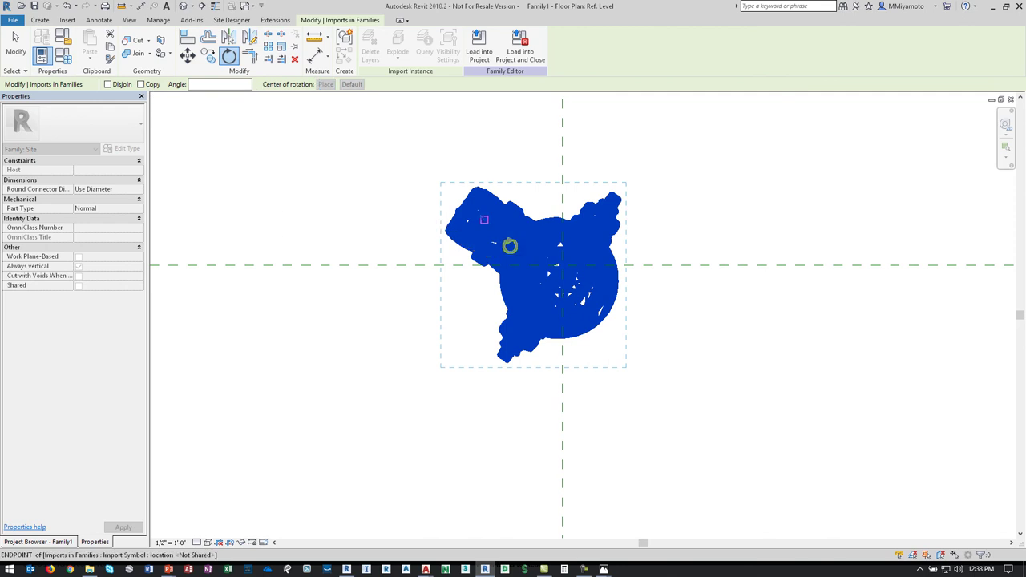
pyautogui.click(559, 275)
pyautogui.click(461, 204)
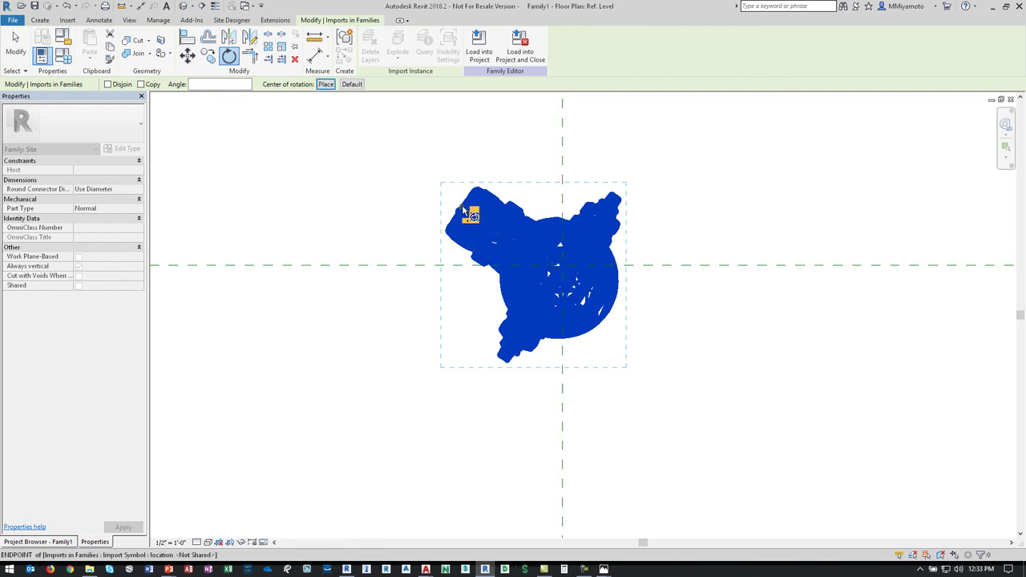
pyautogui.click(403, 276)
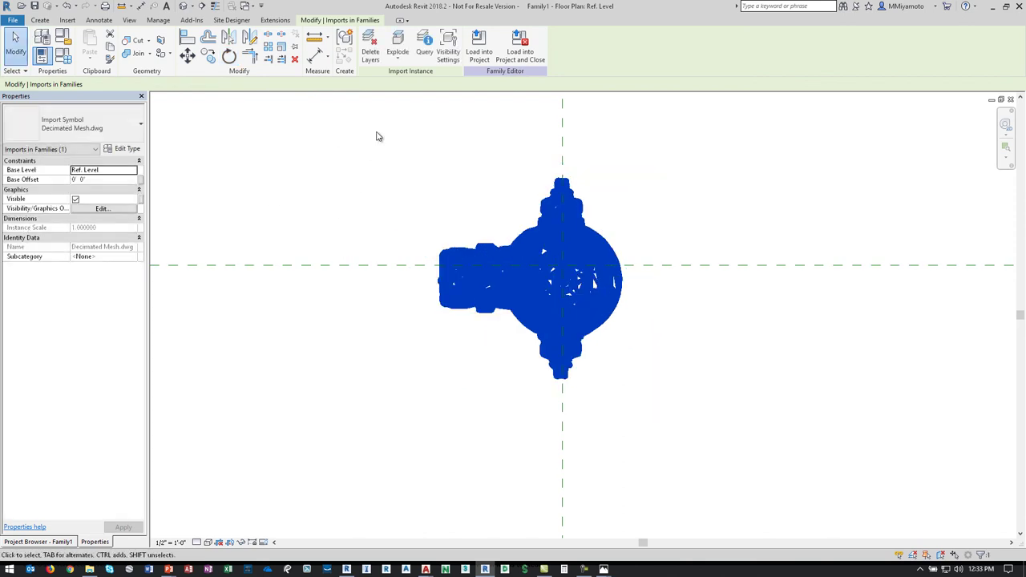
# Move the mesh with MV onto the horizontal reference plane, centring it on the crossing.
pyautogui.press('m')
pyautogui.press('v')
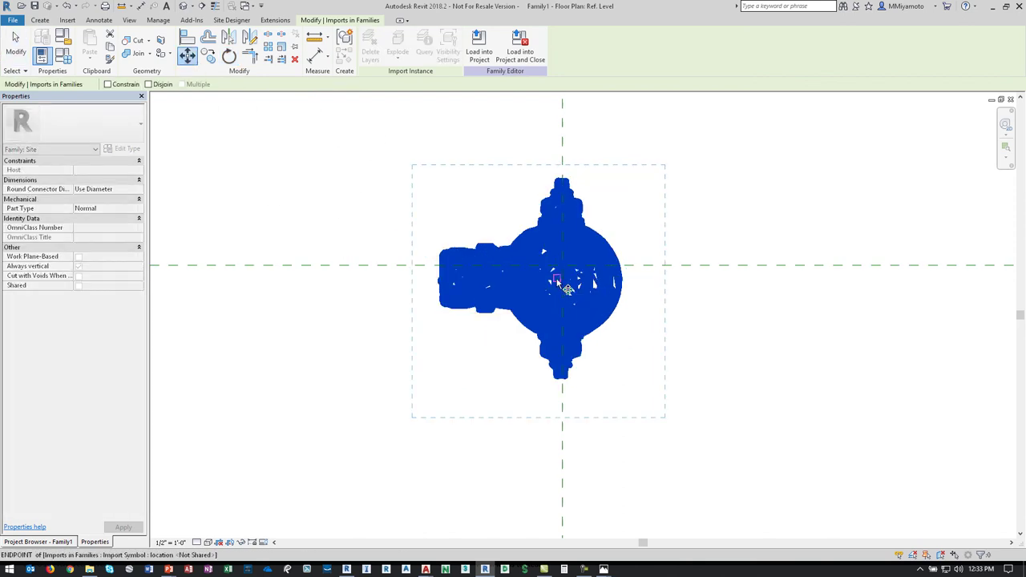
pyautogui.click(559, 279)
pyautogui.click(680, 272)
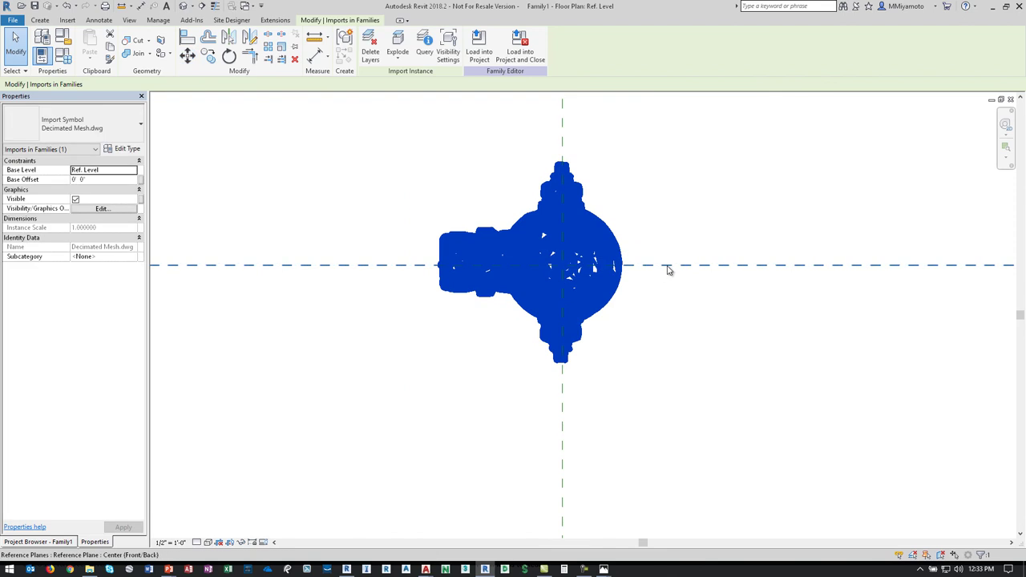
pyautogui.scroll(-1, 666, 266)
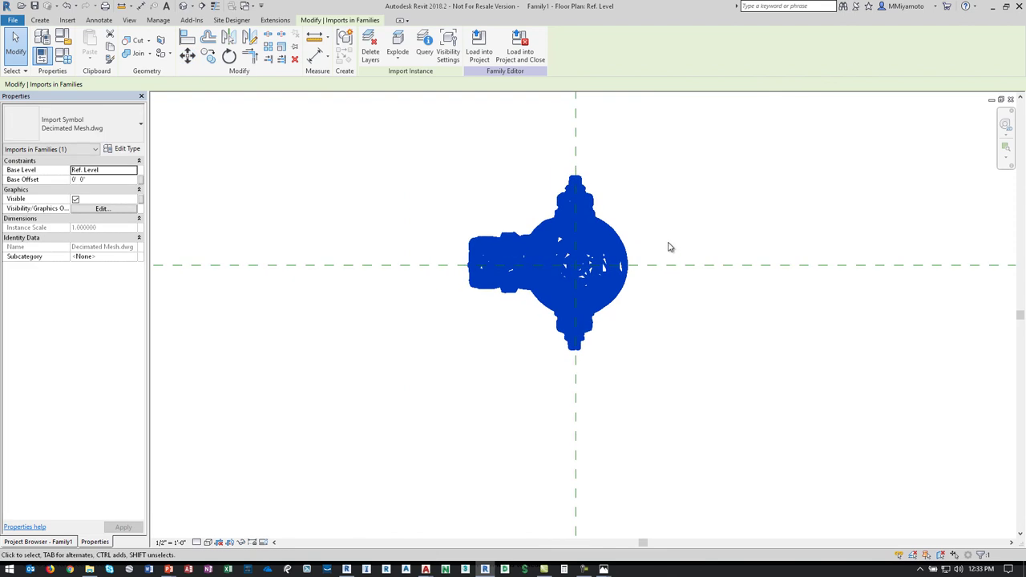
pyautogui.scroll(-1, 628, 206)
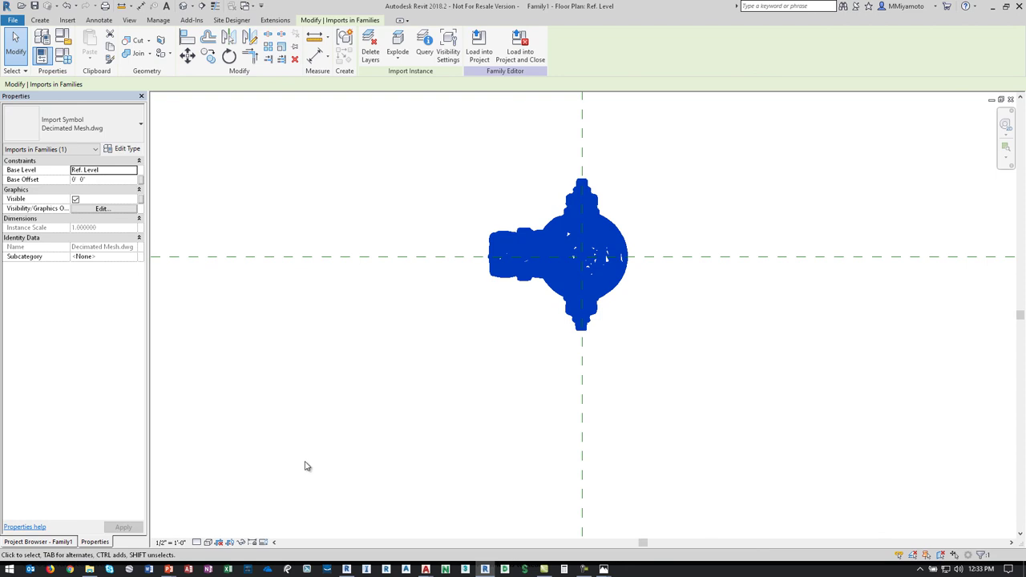
pyautogui.click(67, 542)
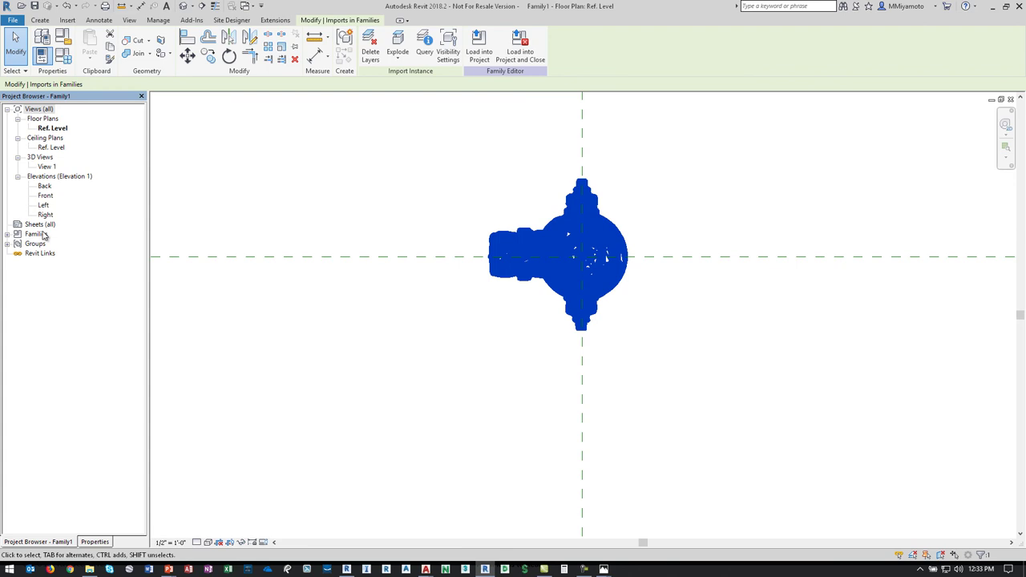
# In the Left elevation, move the hydrant so its base sits on Ref. Level.
pyautogui.doubleClick(44, 205)
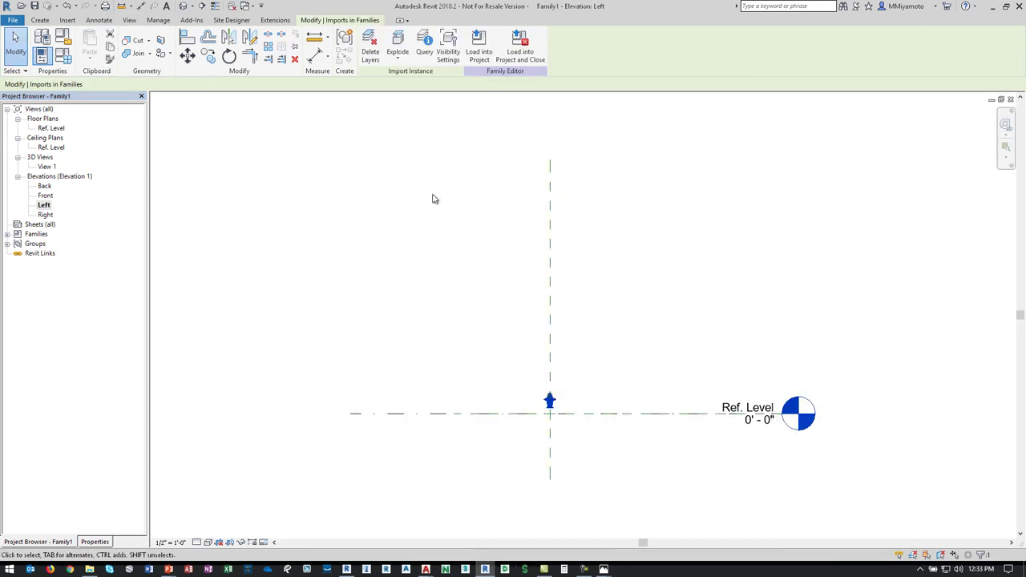
pyautogui.scroll(5, 553, 416)
pyautogui.click(553, 389)
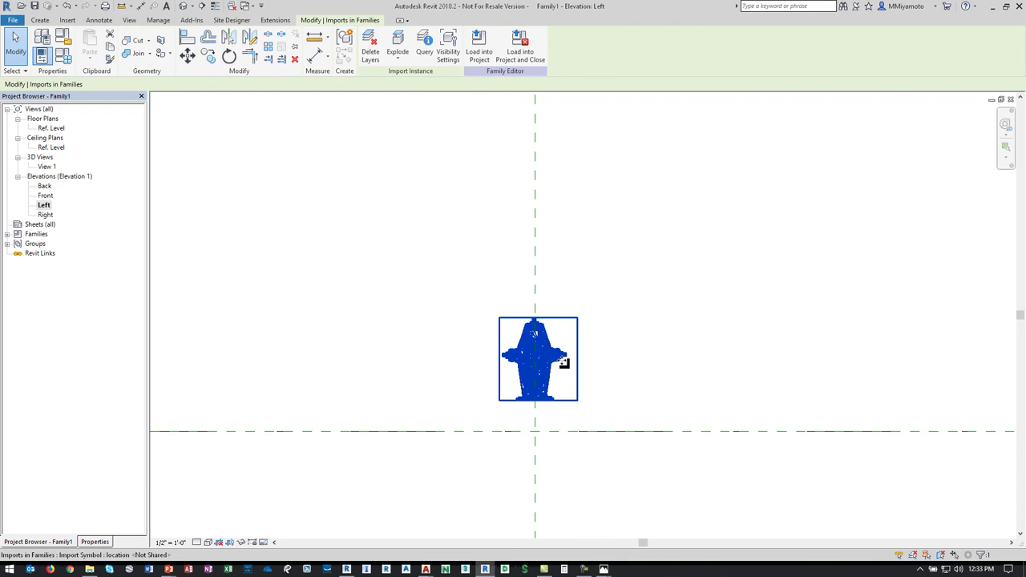
pyautogui.scroll(-4, 565, 362)
pyautogui.moveTo(690, 366); pyautogui.dragTo(523, 306, button='middle')
pyautogui.scroll(5, 425, 337)
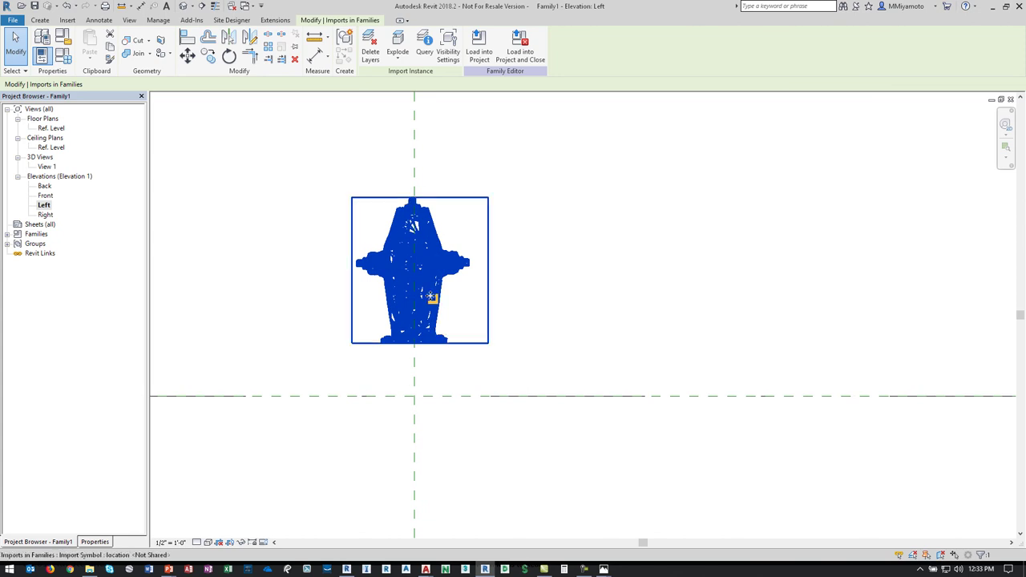
pyautogui.click(187, 54)
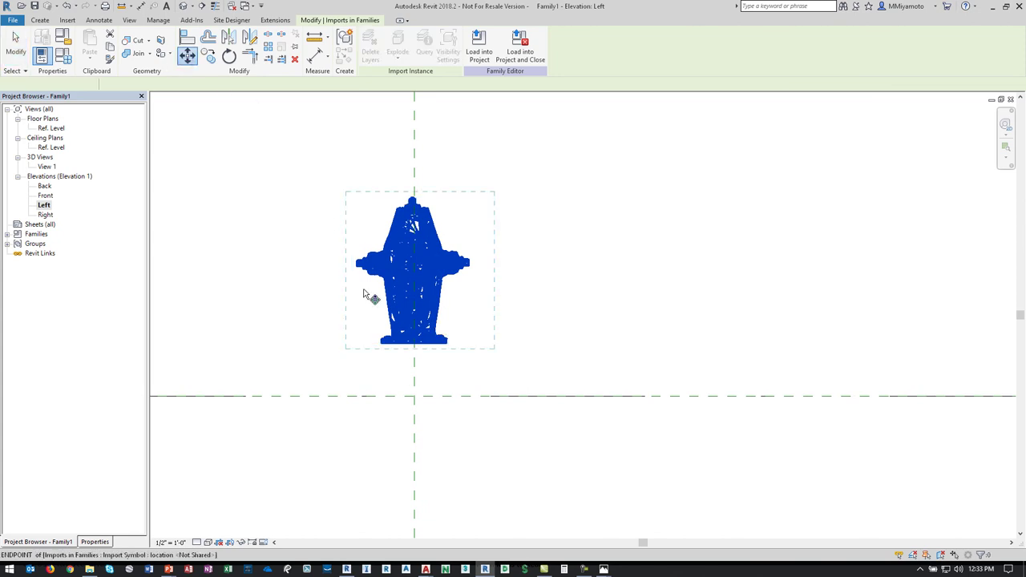
pyautogui.click(414, 345)
pyautogui.click(415, 396)
# Deselect the hydrant, zoom out, and start saving the family as searug fh.
pyautogui.scroll(-1, 470, 360)
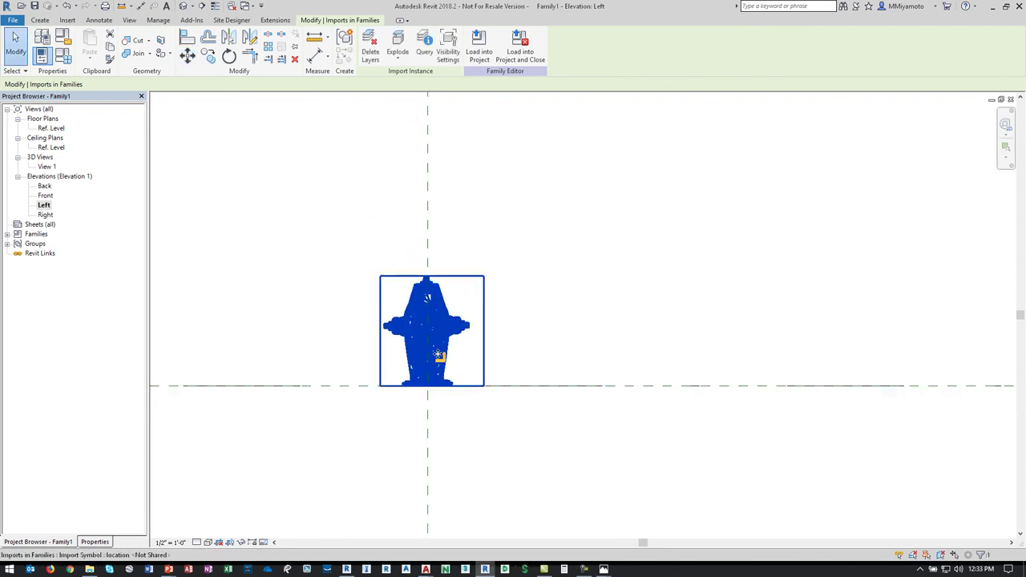
pyautogui.scroll(-1, 442, 354)
pyautogui.click(479, 348)
pyautogui.scroll(-1, 488, 340)
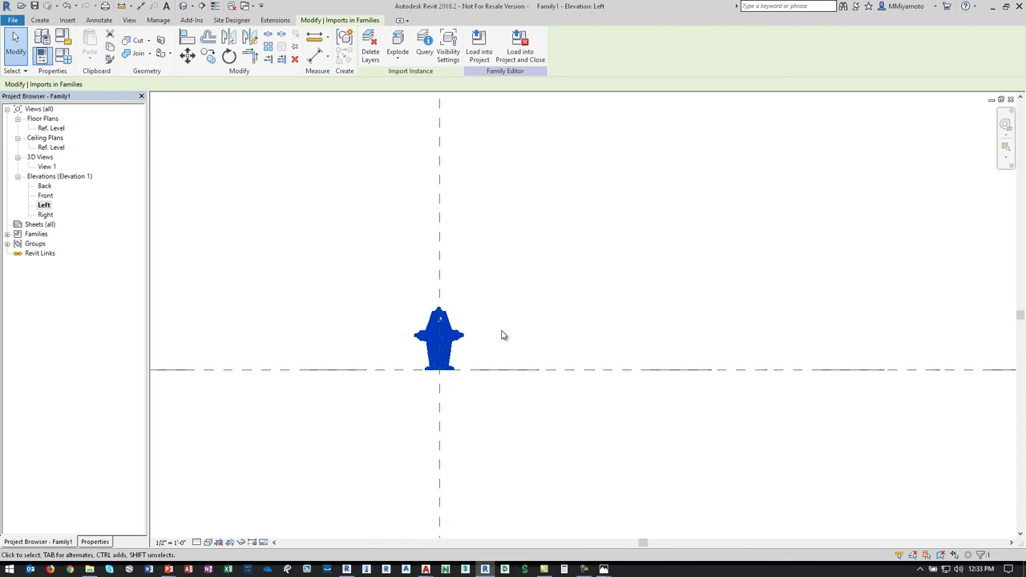
pyautogui.scroll(-1, 513, 323)
pyautogui.scroll(-1, 601, 318)
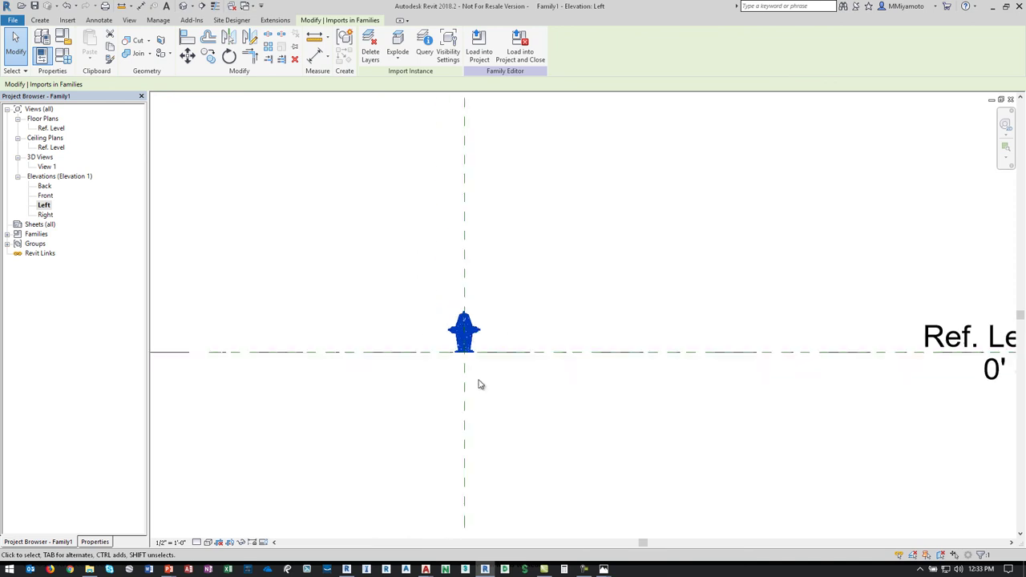
pyautogui.scroll(-1, 650, 329)
pyautogui.scroll(1, 493, 357)
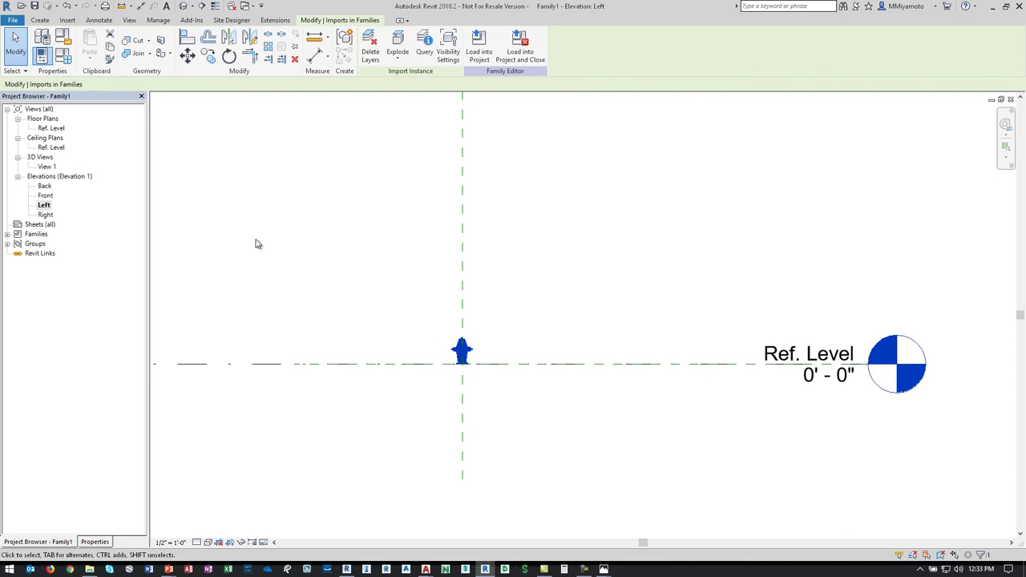
pyautogui.click(34, 6)
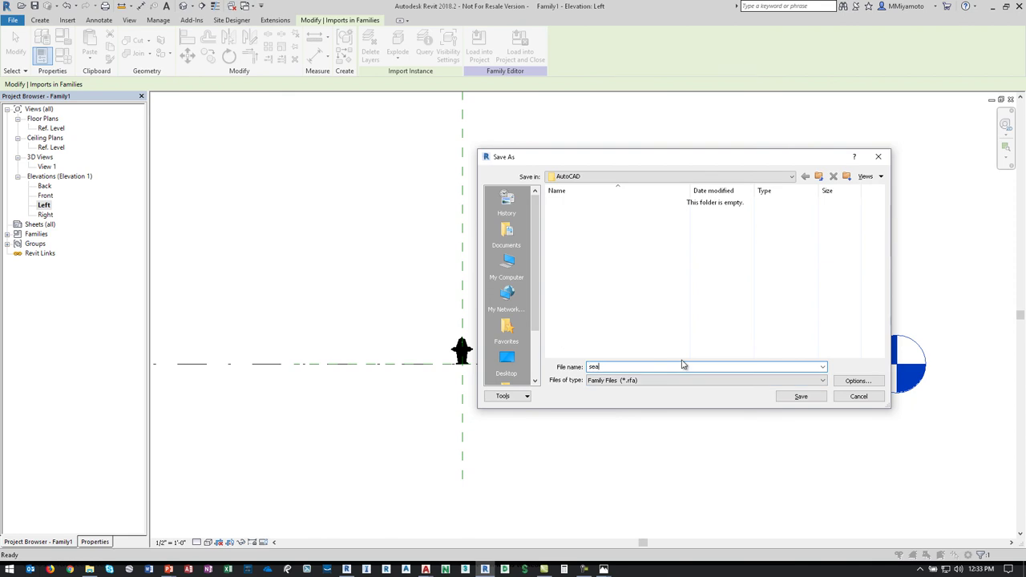
# Save the family as searug fh.rfa, then open the project's {3D} view and Site floor plan.
pyautogui.click(794, 396)
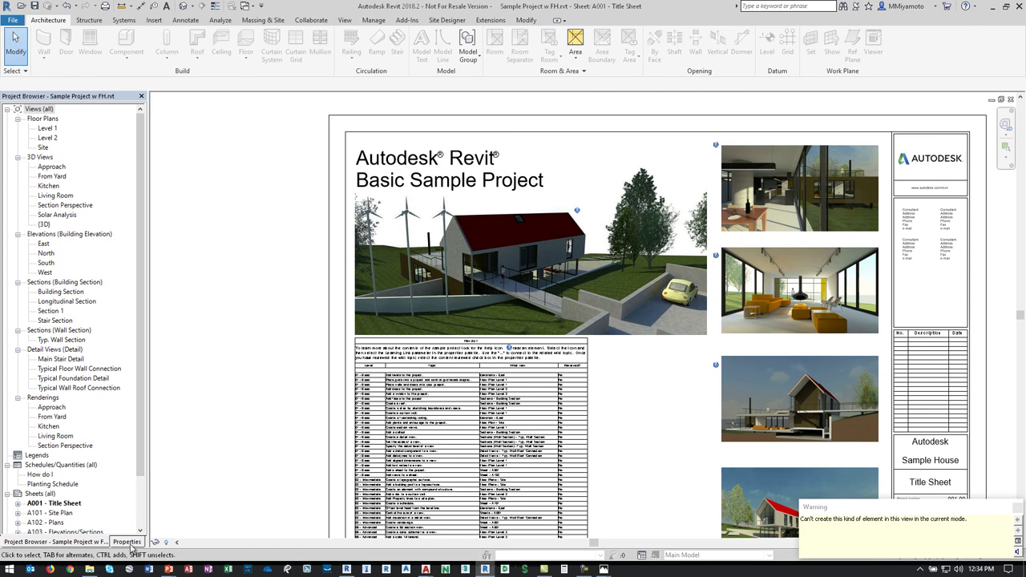
pyautogui.doubleClick(45, 224)
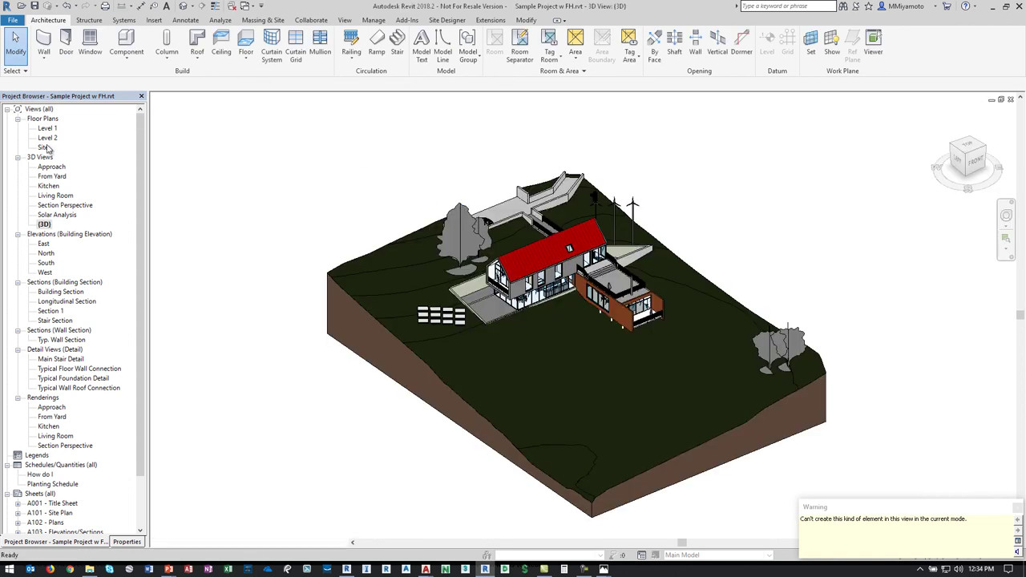
pyautogui.doubleClick(43, 147)
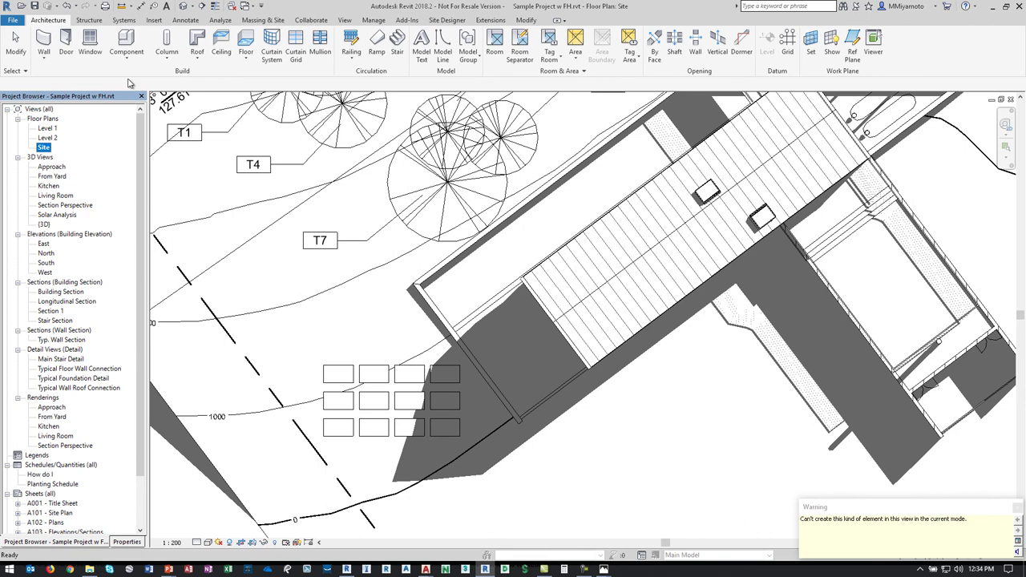
pyautogui.click(143, 61)
pyautogui.click(170, 78)
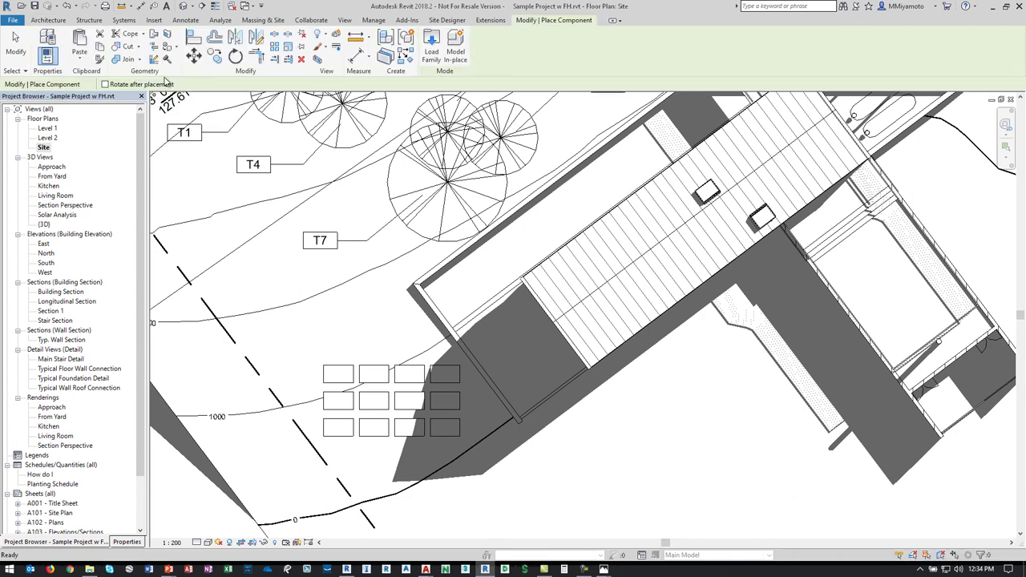
pyautogui.click(432, 59)
pyautogui.press('Escape')
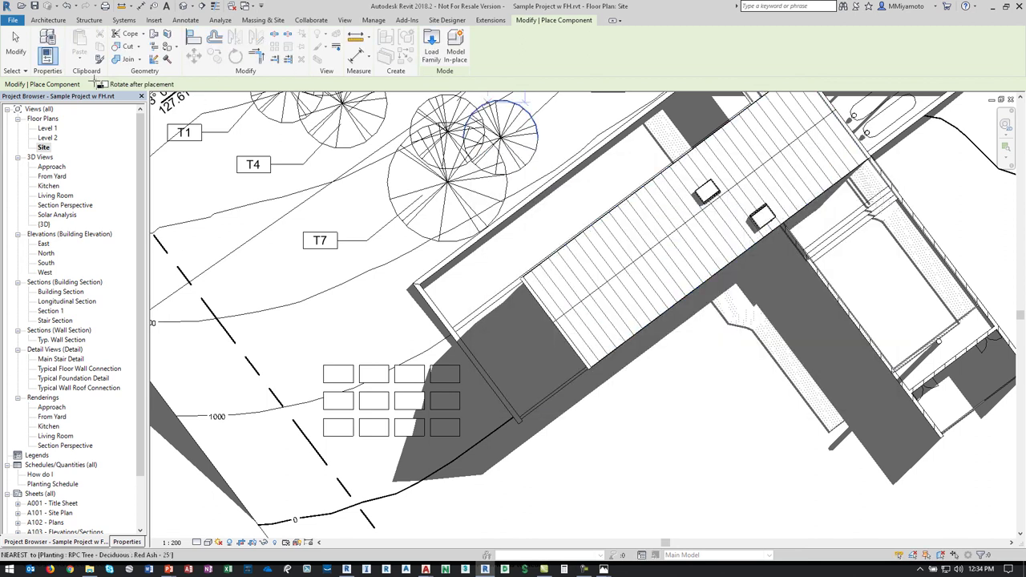
pyautogui.press('Escape')
pyautogui.scroll(-1, 141, 215)
pyautogui.scroll(-2, 117, 271)
pyautogui.scroll(3, 117, 271)
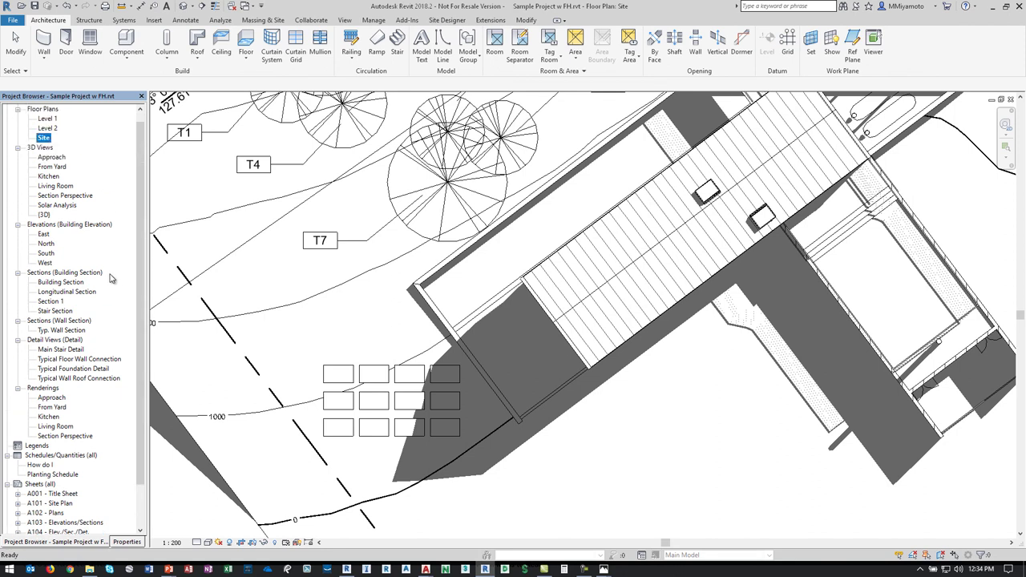
pyautogui.scroll(-1, 452, 241)
pyautogui.moveTo(470, 272); pyautogui.dragTo(467, 299, button='middle')
pyautogui.scroll(-1, 468, 298)
pyautogui.scroll(-2, 468, 298)
pyautogui.scroll(5, 562, 192)
pyautogui.scroll(5, 563, 199)
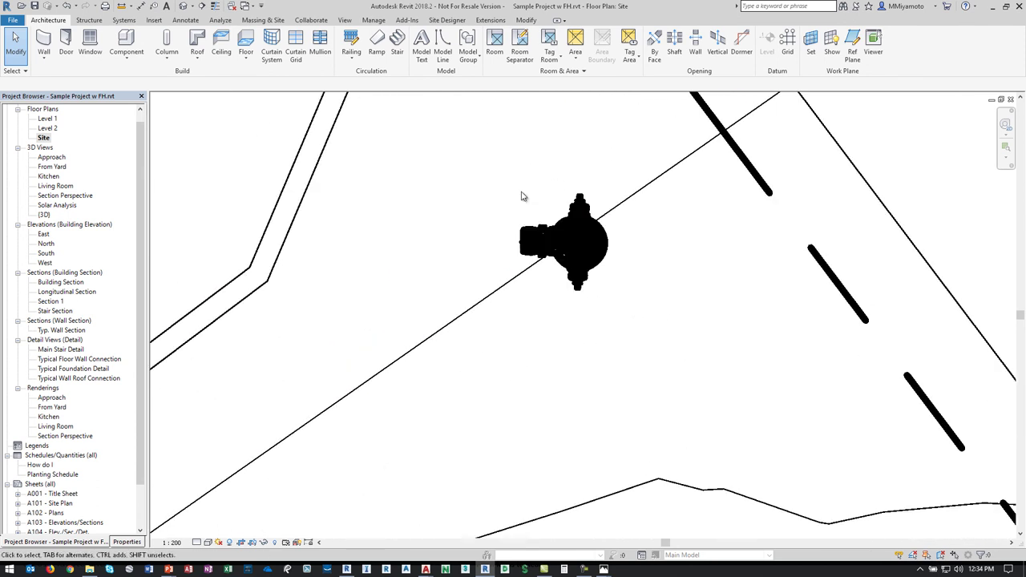
pyautogui.click(578, 217)
pyautogui.scroll(-2, 550, 208)
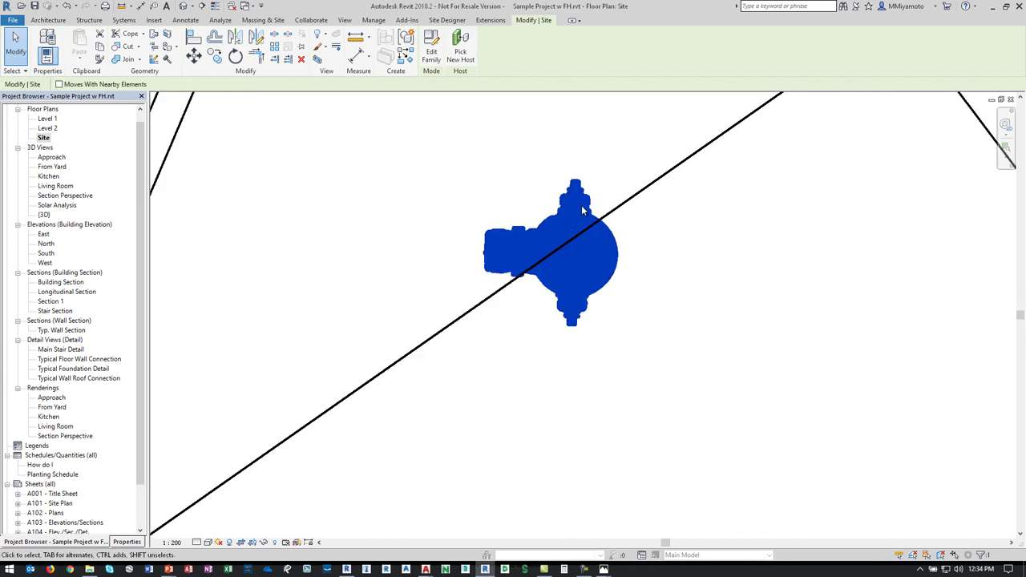
pyautogui.scroll(3, 653, 246)
pyautogui.click(652, 242)
pyautogui.scroll(-3, 629, 239)
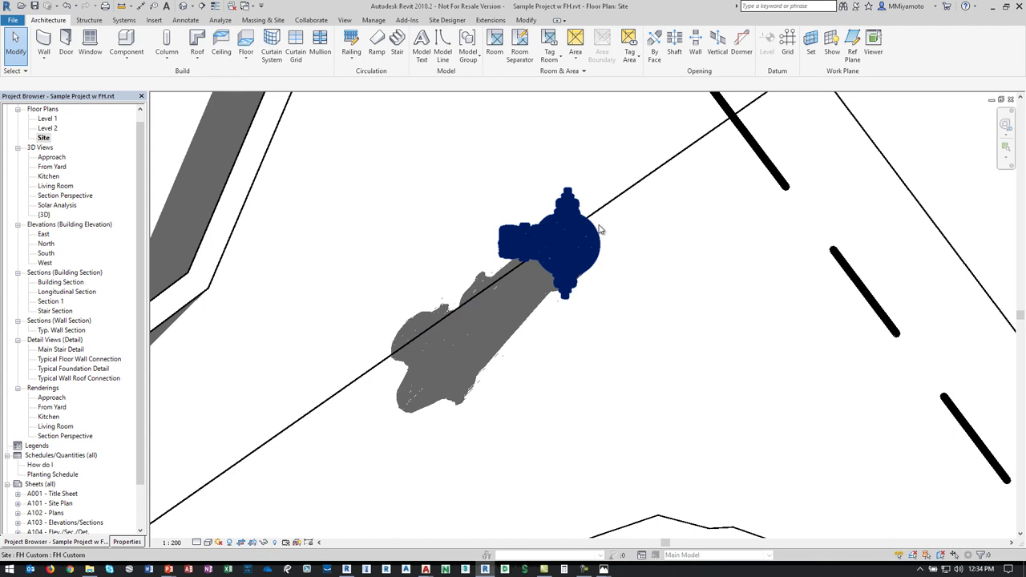
pyautogui.scroll(-4, 602, 215)
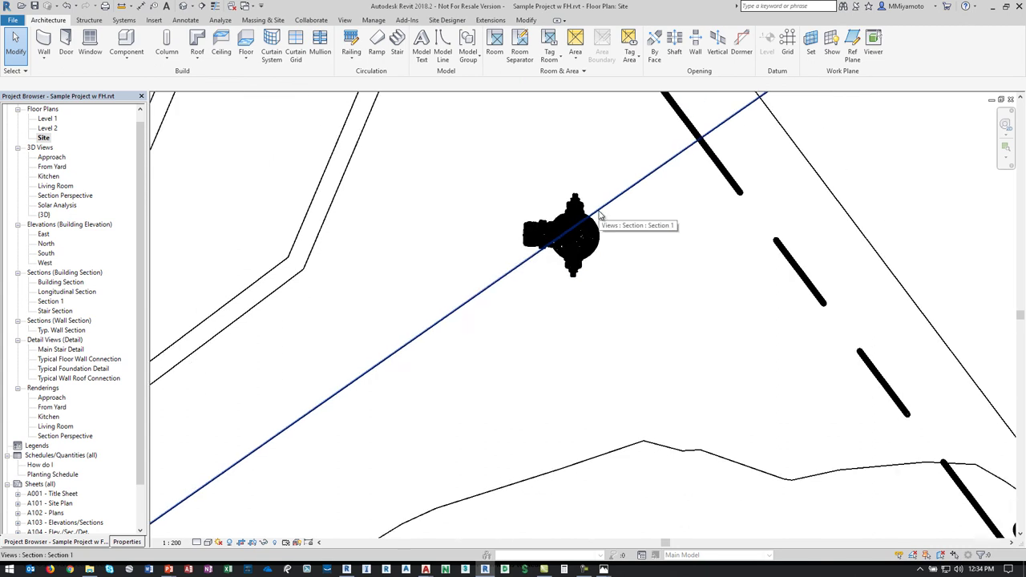
pyautogui.scroll(-5, 603, 215)
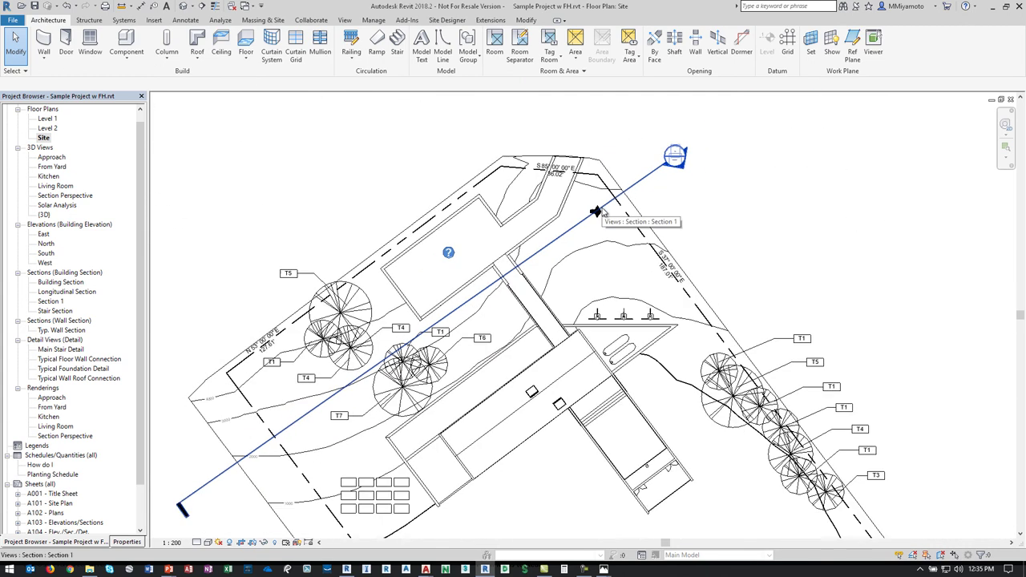
pyautogui.scroll(-1, 623, 197)
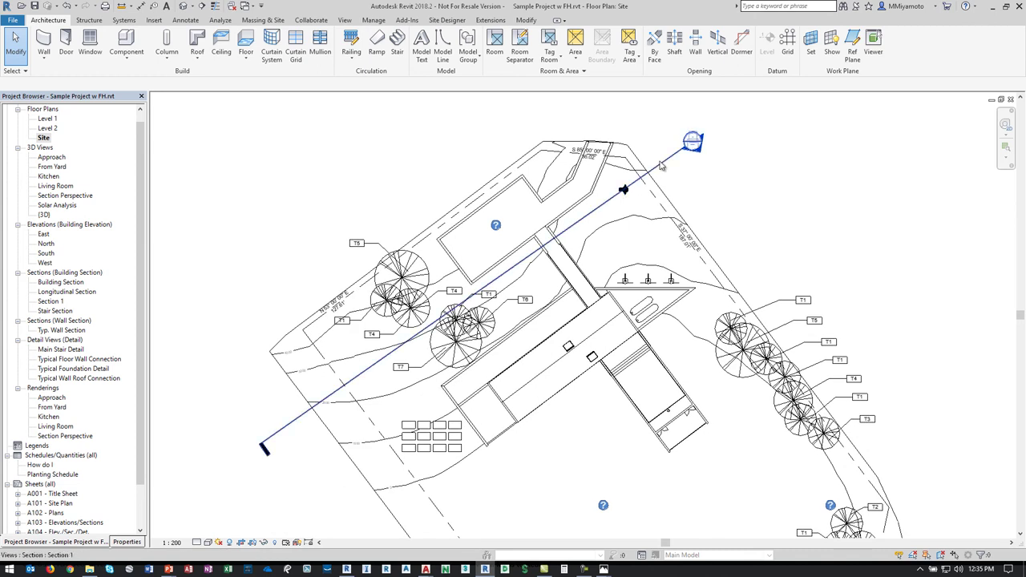
pyautogui.click(651, 171)
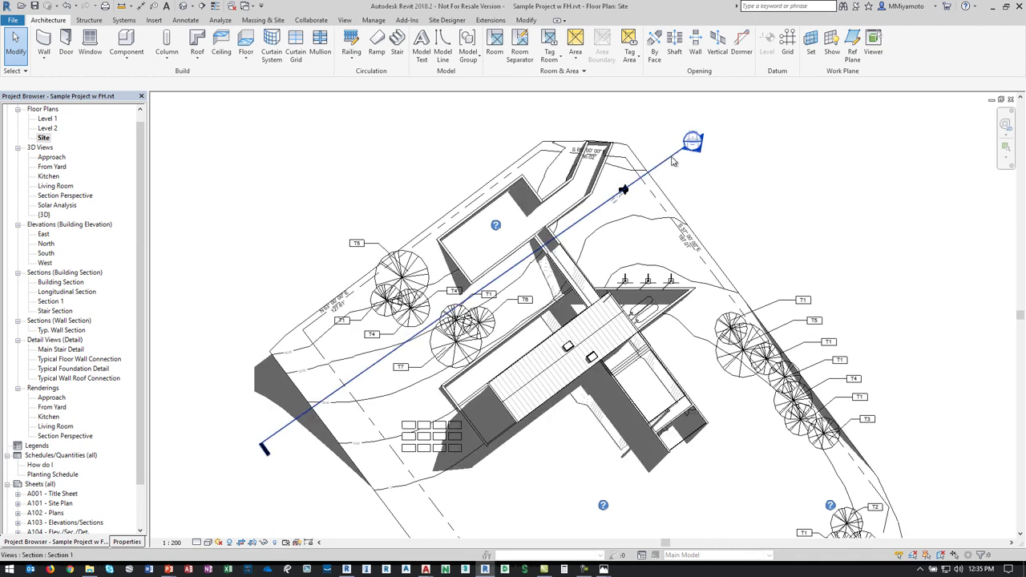
pyautogui.click(662, 177)
pyautogui.scroll(2, 662, 177)
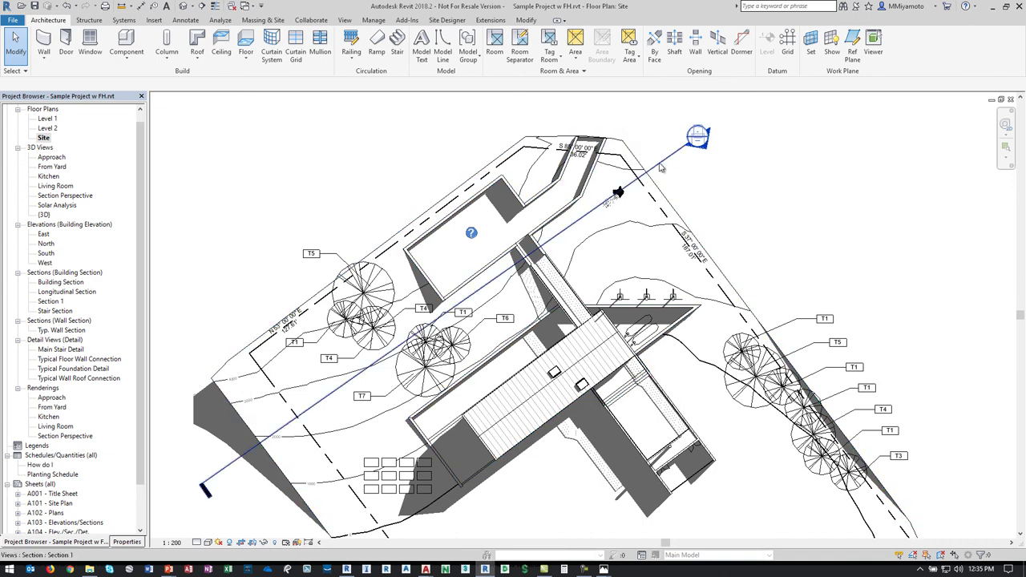
# Go to the Section 1 view from its marker and zoom and pan around the hydrant.
pyautogui.rightClick(697, 138)
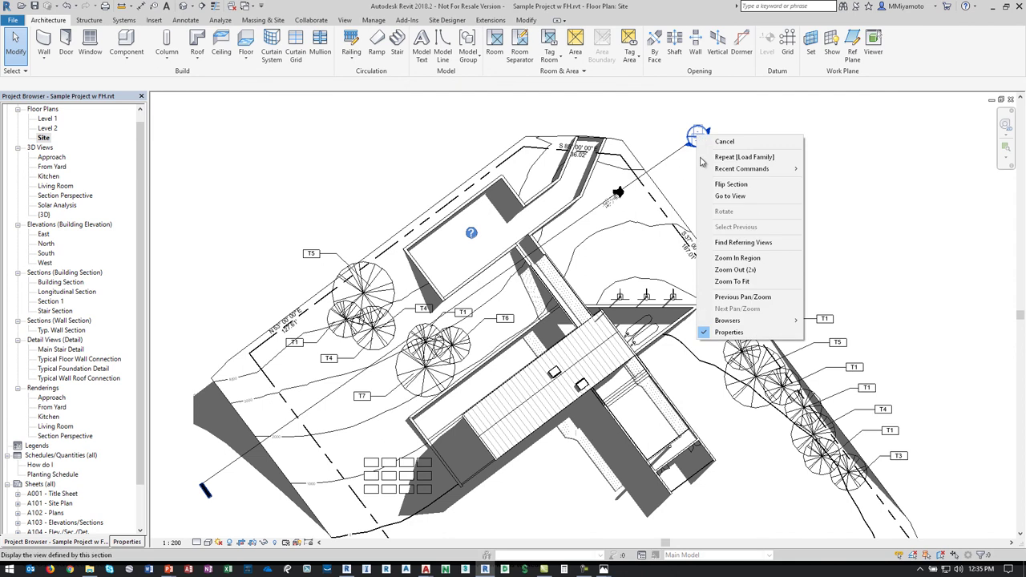
pyautogui.click(736, 194)
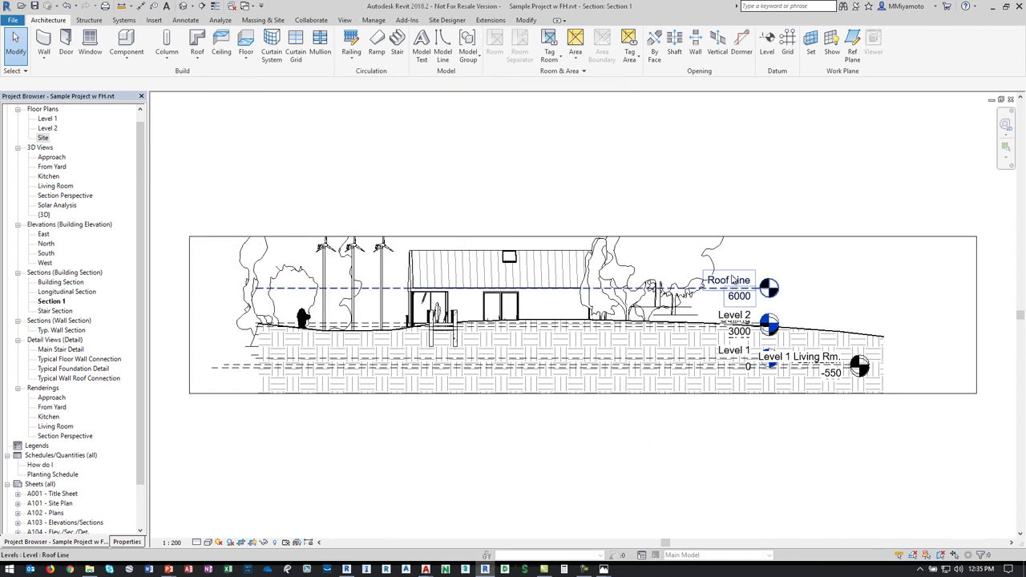
pyautogui.scroll(5, 304, 317)
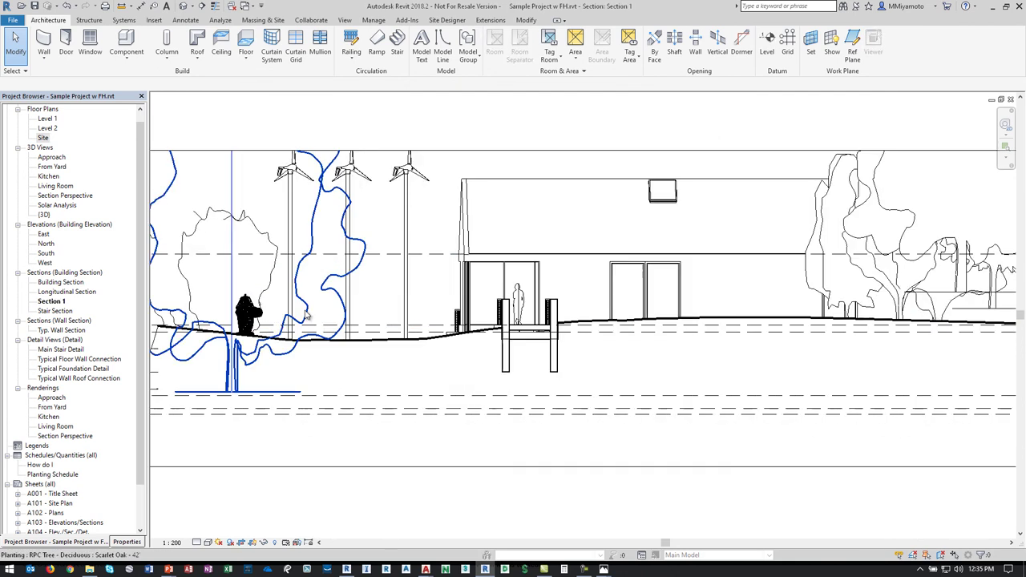
pyautogui.scroll(1, 223, 317)
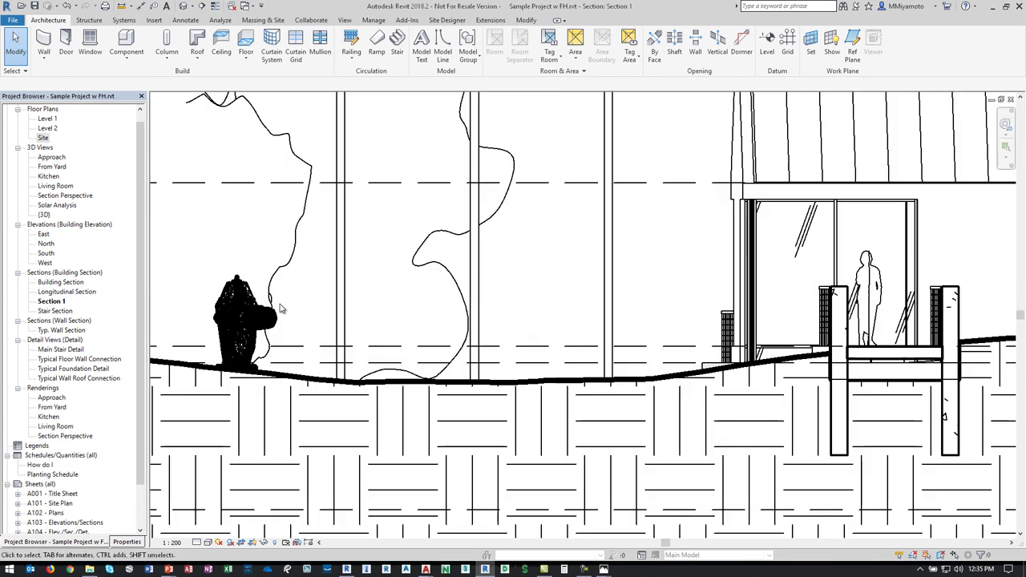
pyautogui.scroll(2, 231, 373)
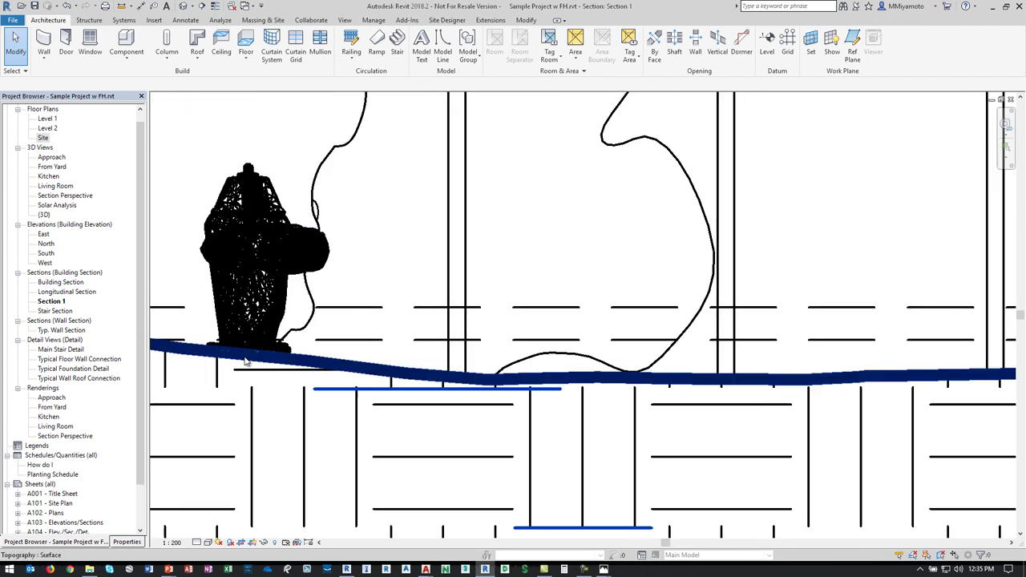
pyautogui.scroll(-2, 246, 360)
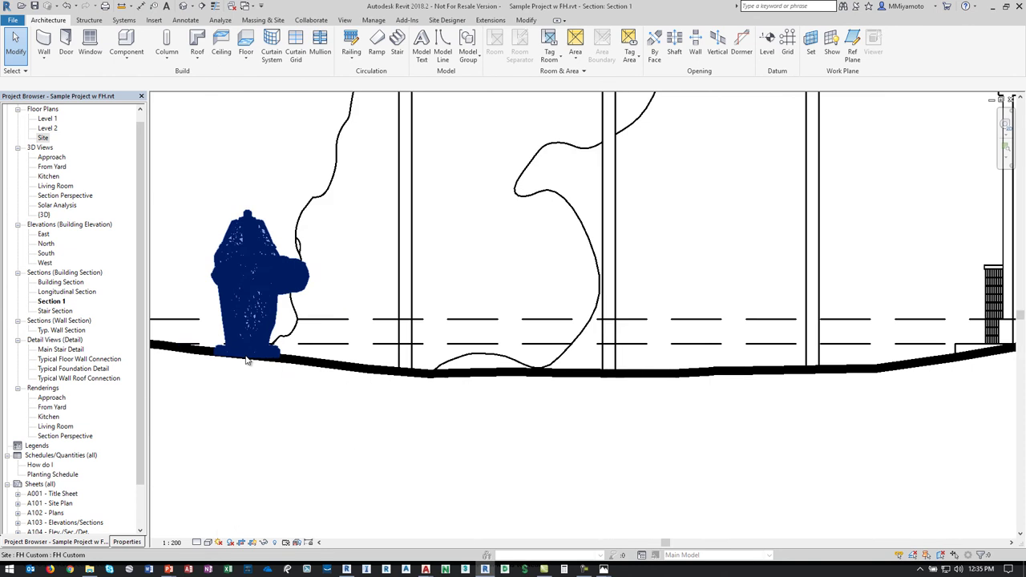
pyautogui.scroll(-5, 246, 359)
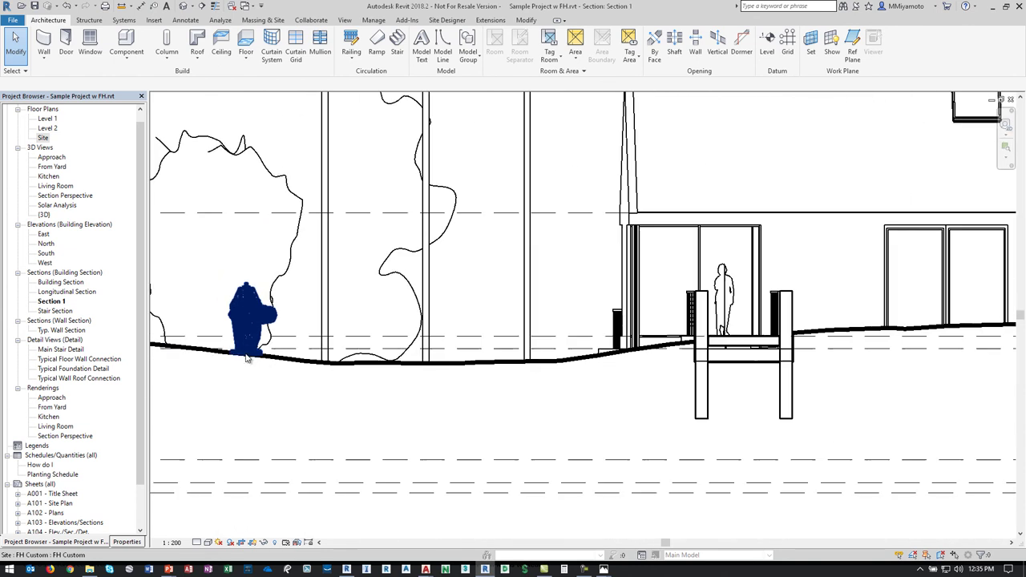
pyautogui.scroll(-6, 246, 359)
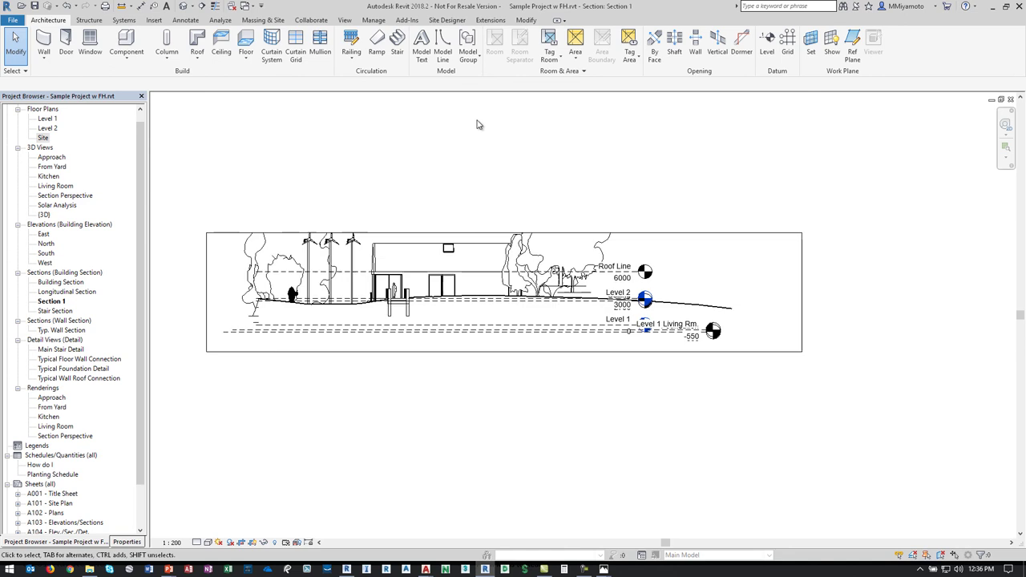
pyautogui.scroll(2, 166, 334)
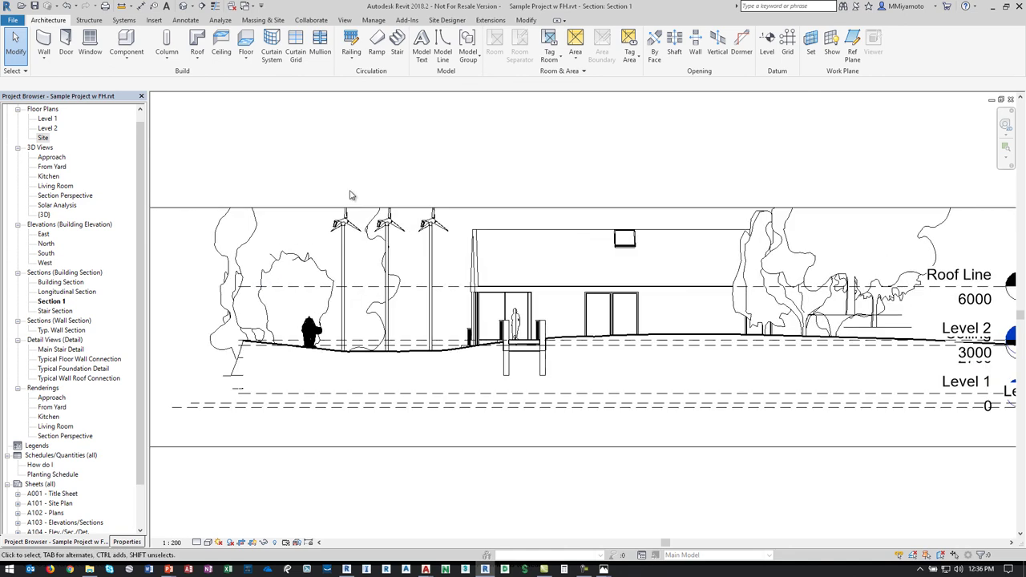
pyautogui.scroll(1, 384, 187)
pyautogui.moveTo(384, 188); pyautogui.dragTo(499, 148, button='middle')
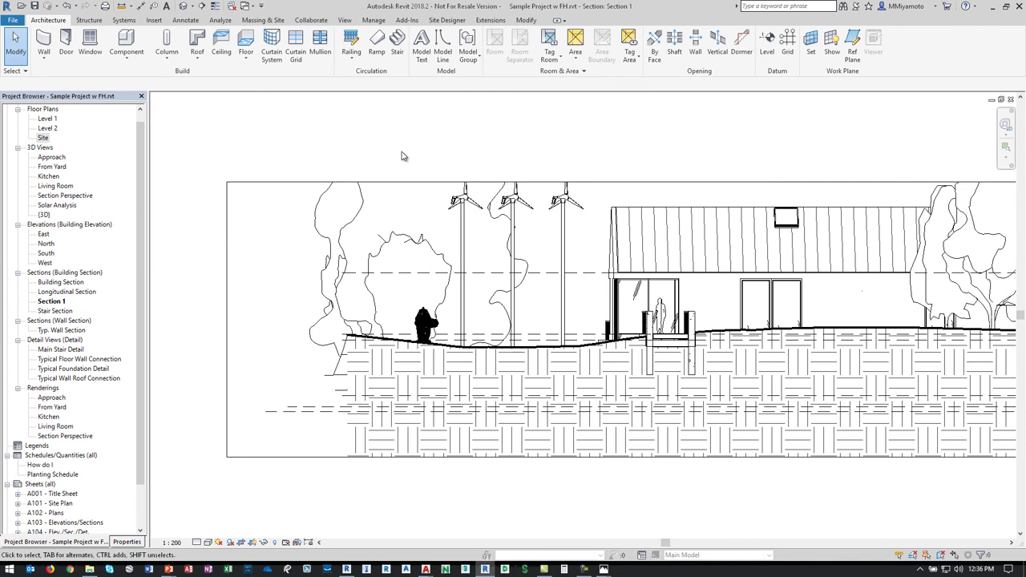
pyautogui.scroll(-1, 403, 155)
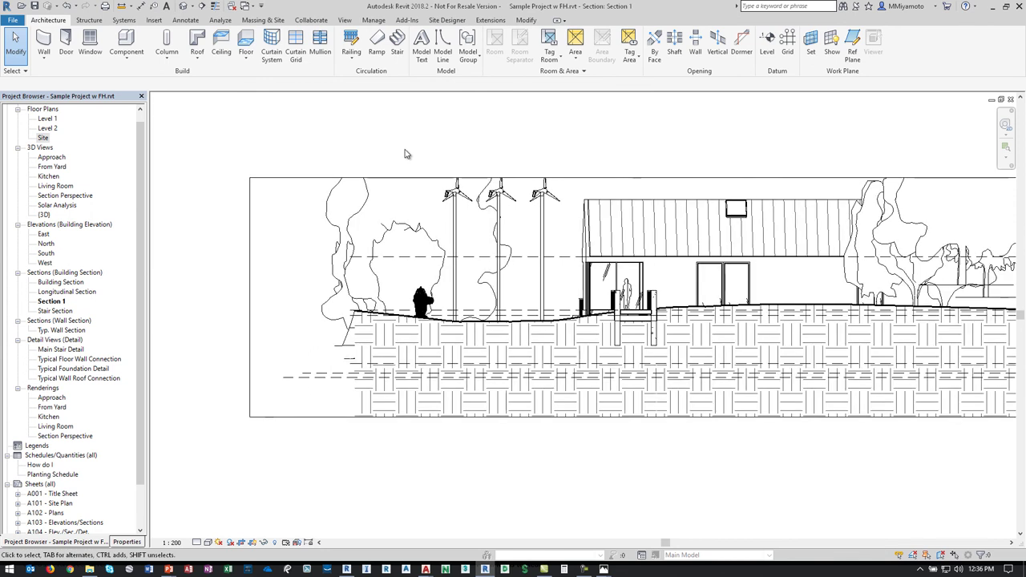
# Open ELEVATOR SHAFT.dwg.rvt from the Megapixels to Models > Revit folder.
pyautogui.click(21, 6)
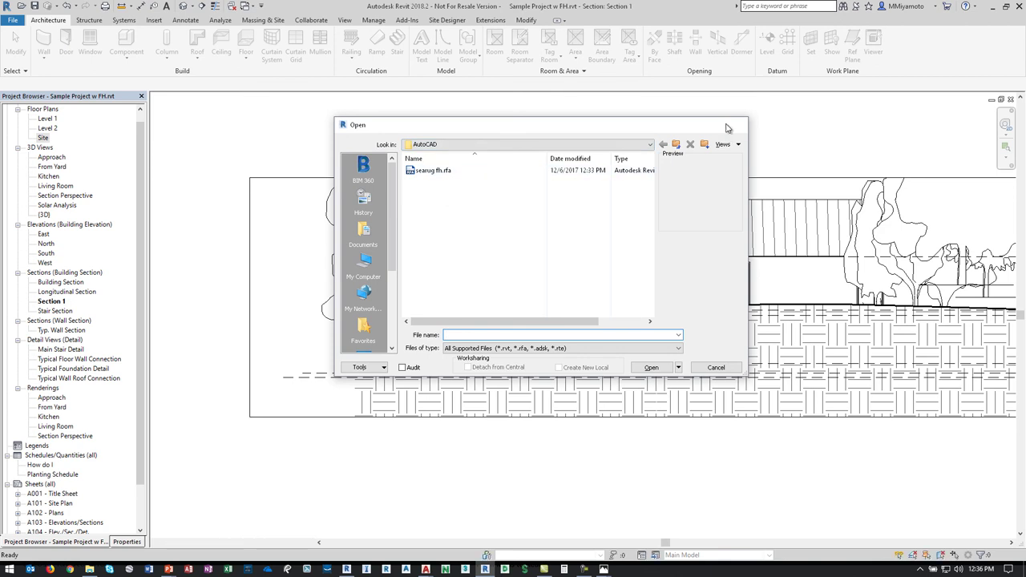
pyautogui.click(735, 124)
pyautogui.click(13, 22)
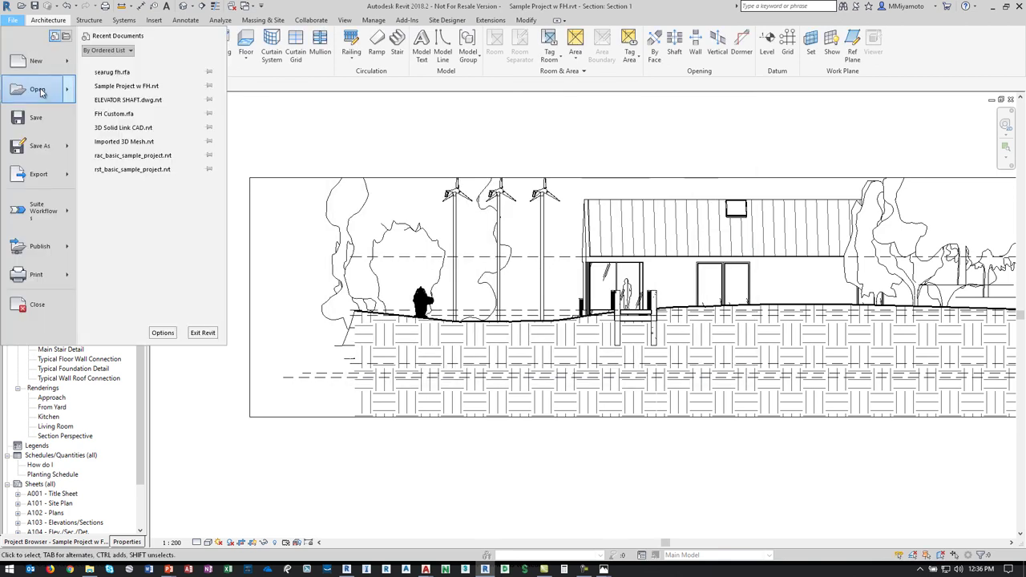
pyautogui.moveTo(45, 91)
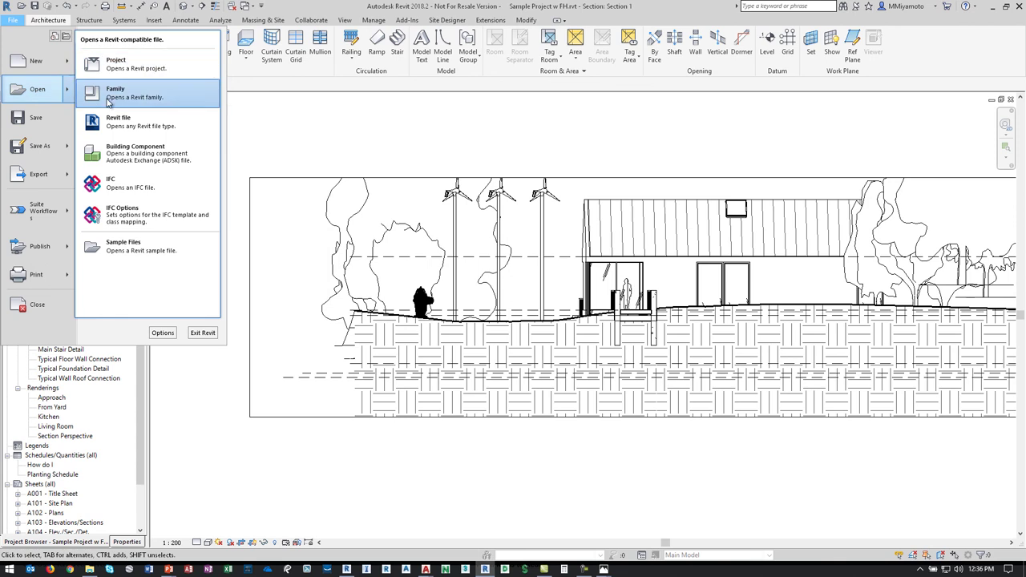
pyautogui.click(311, 125)
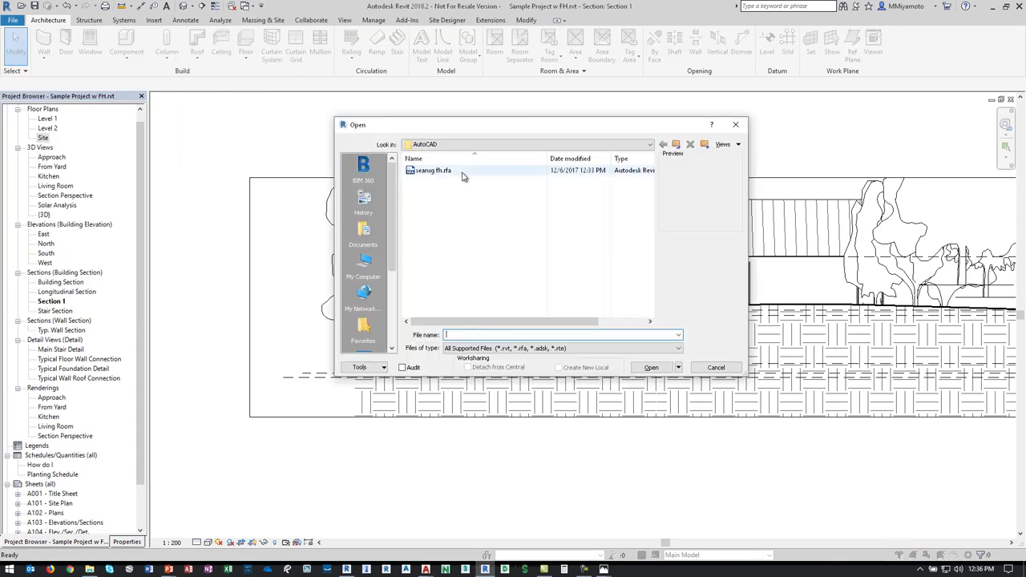
pyautogui.click(677, 144)
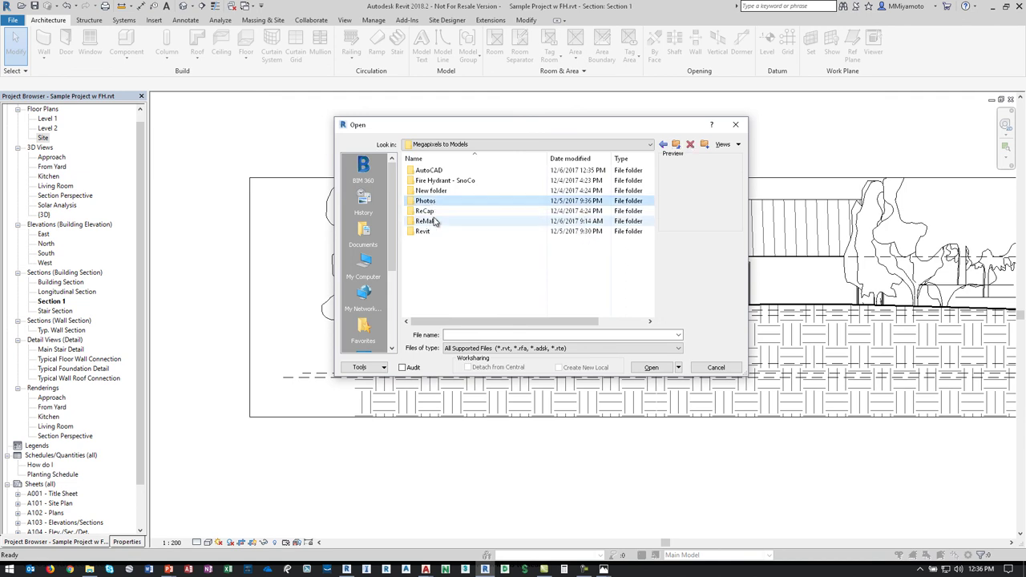
pyautogui.doubleClick(425, 231)
pyautogui.click(449, 191)
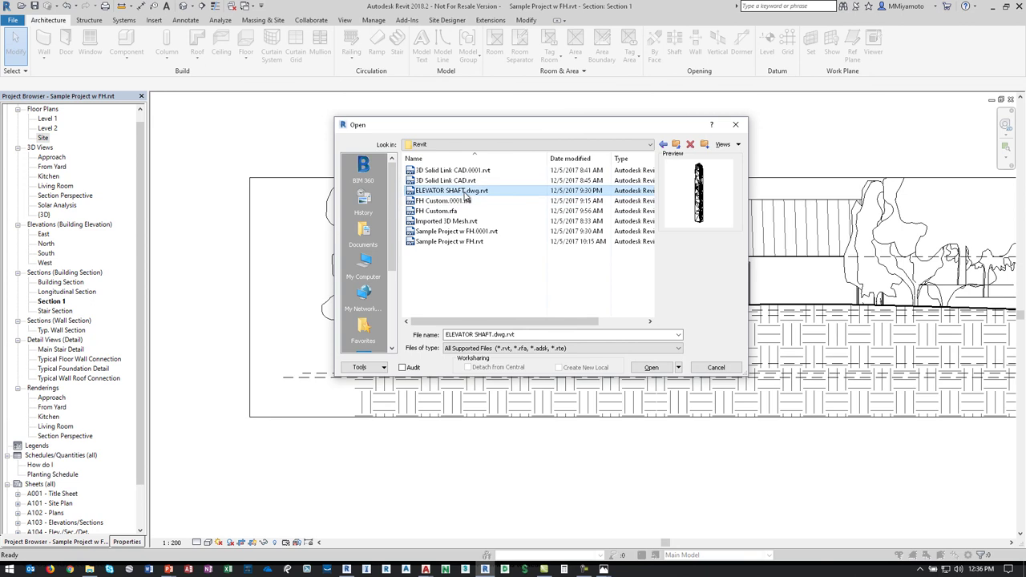
pyautogui.click(653, 366)
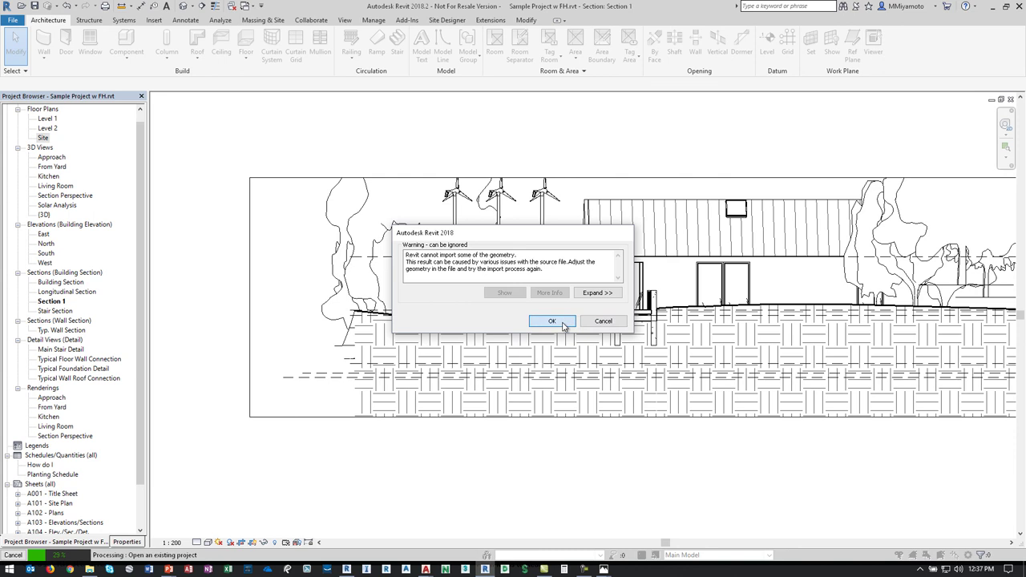
# Accept the partial-import warning, then select and zoom around the imported elevator shaft mesh.
pyautogui.click(564, 321)
pyautogui.scroll(5, 618, 310)
pyautogui.scroll(-3, 641, 326)
pyautogui.scroll(3, 639, 328)
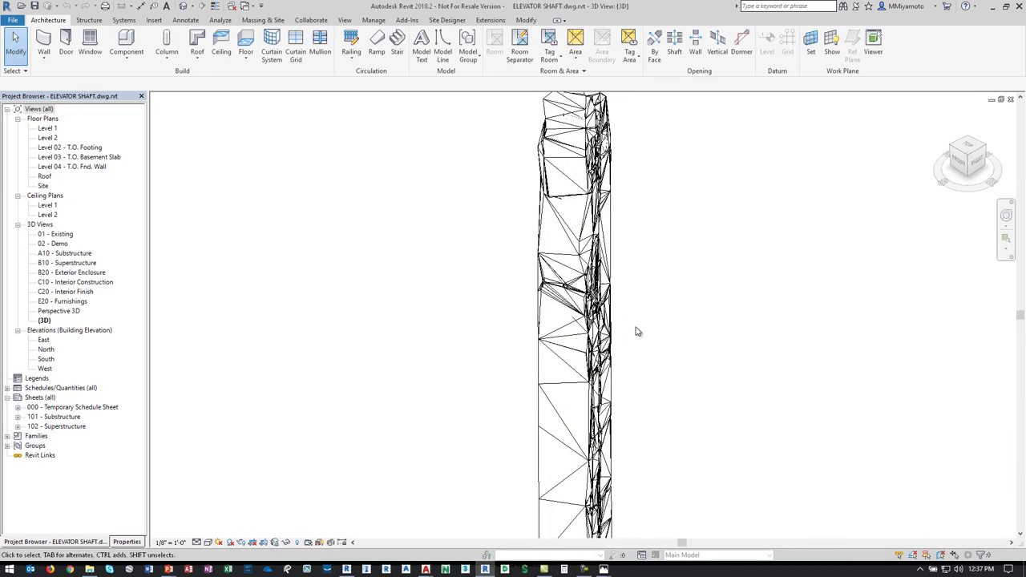
pyautogui.rightClick(631, 331)
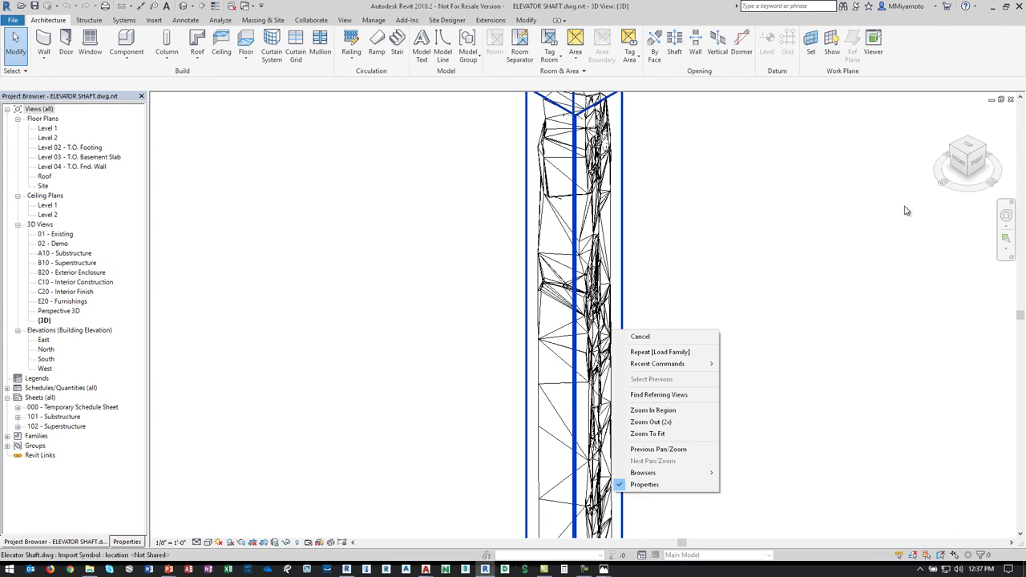
pyautogui.click(636, 267)
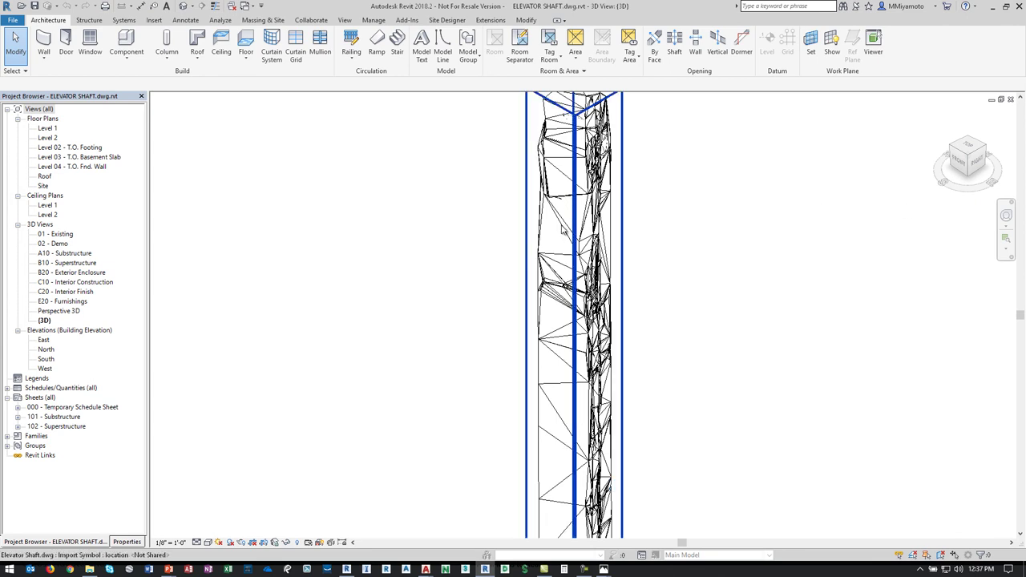
pyautogui.click(558, 231)
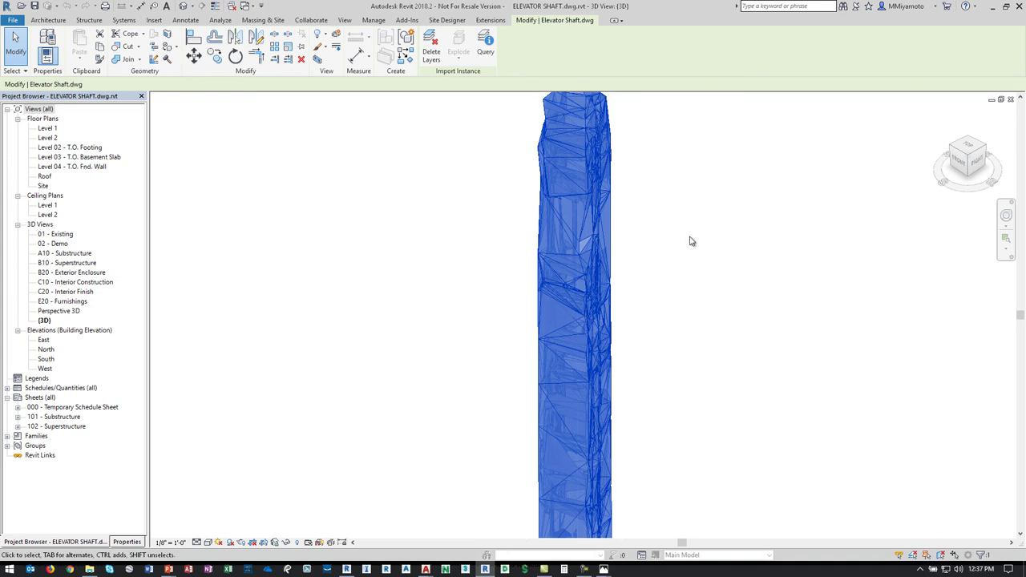
pyautogui.scroll(4, 579, 218)
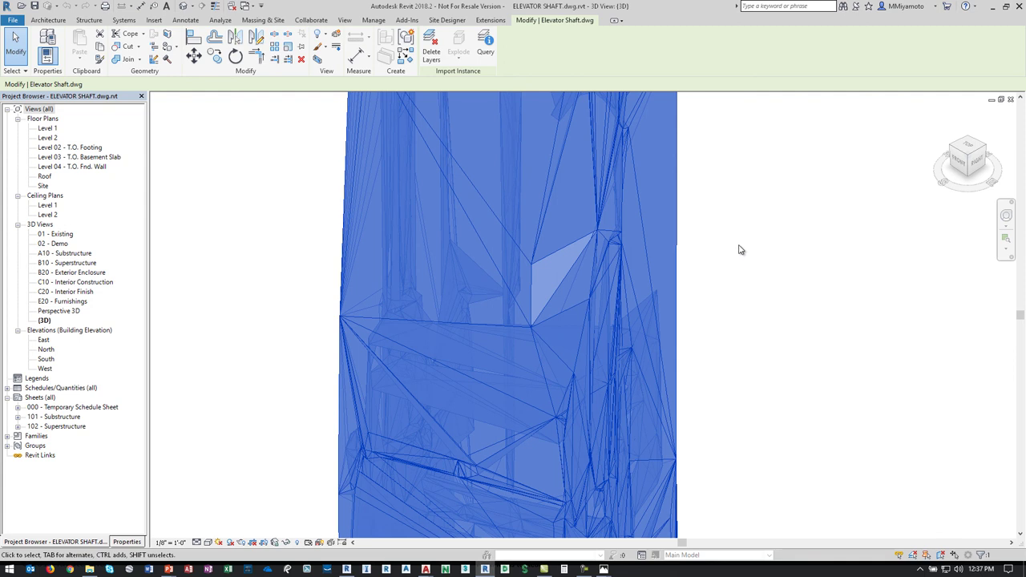
pyautogui.scroll(-1, 728, 246)
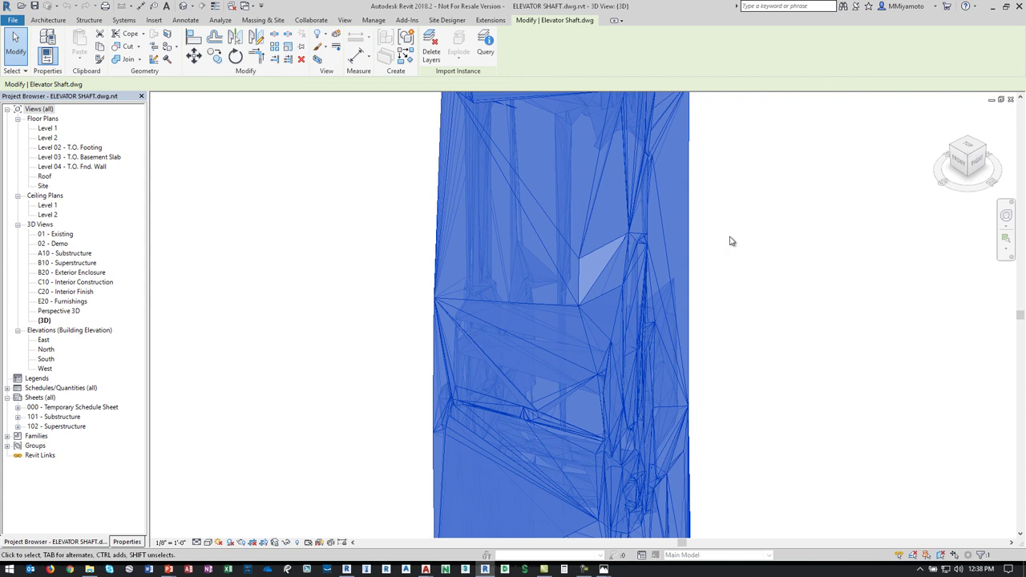
pyautogui.scroll(-5, 731, 241)
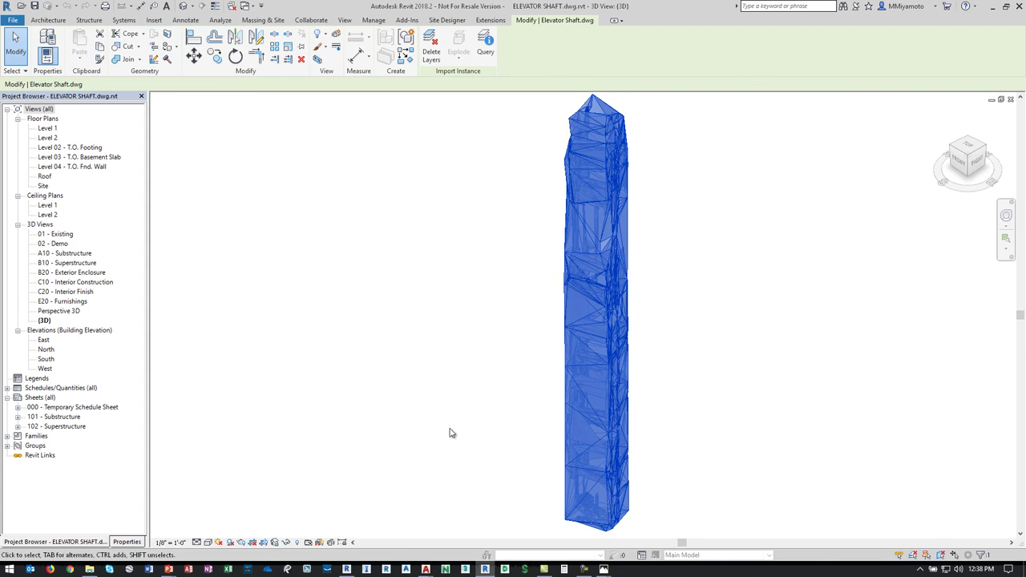
# Switch to the AutoCAD hydrant drawing and bring up the Select File dialog.
pyautogui.moveTo(426, 569)
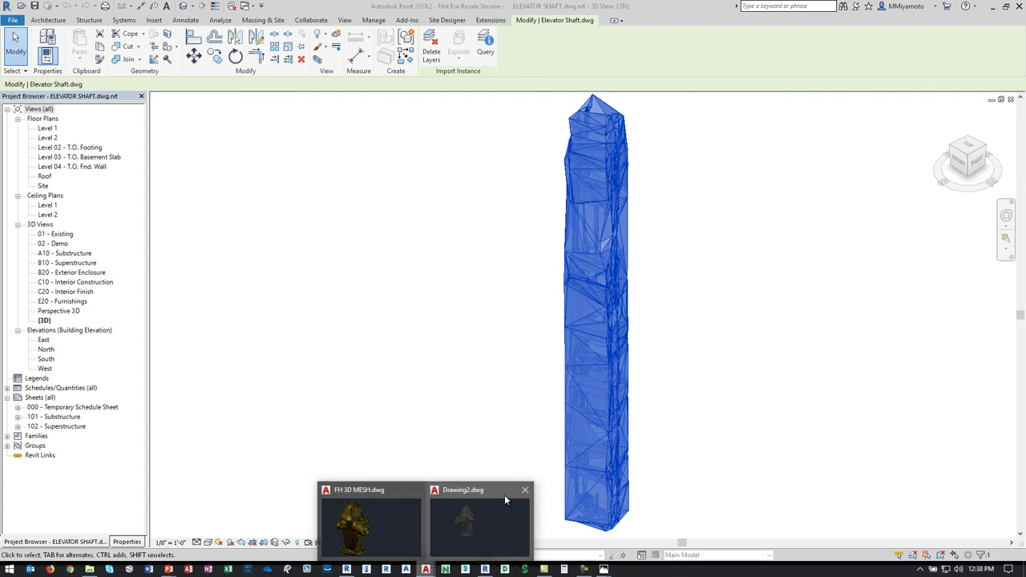
pyautogui.hotkey('alt', 'Tab')
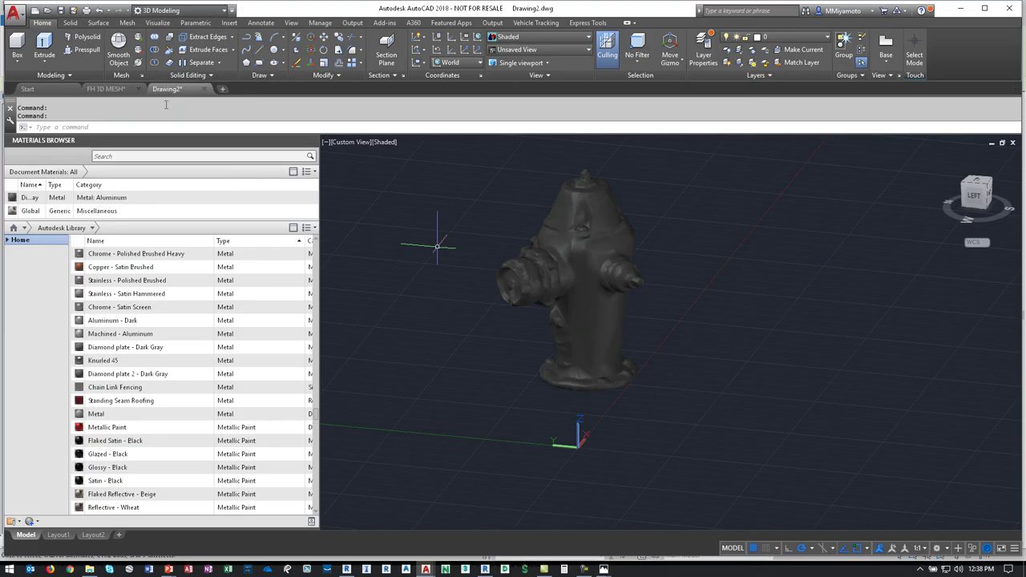
pyautogui.click(47, 10)
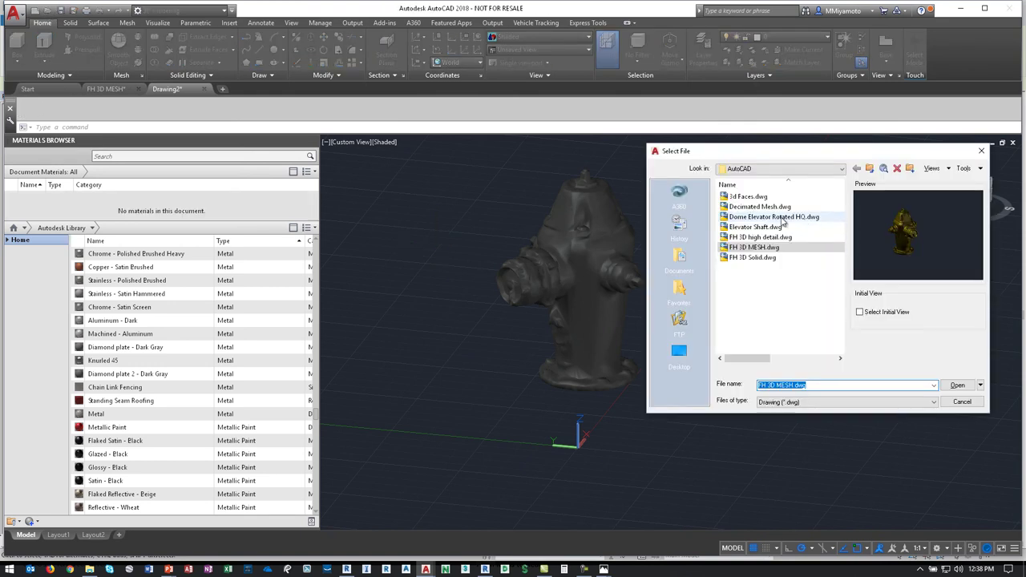
# Open Dome Elevator Rotated HQ.dwg and orbit the shaft mesh to view the box end-on.
pyautogui.click(789, 218)
pyautogui.click(949, 388)
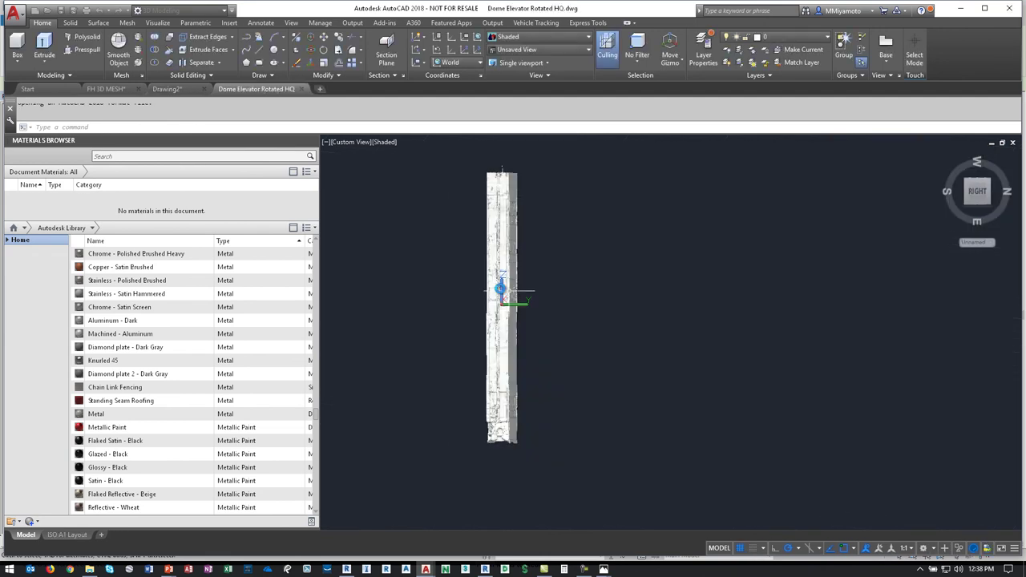
pyautogui.scroll(8, 511, 297)
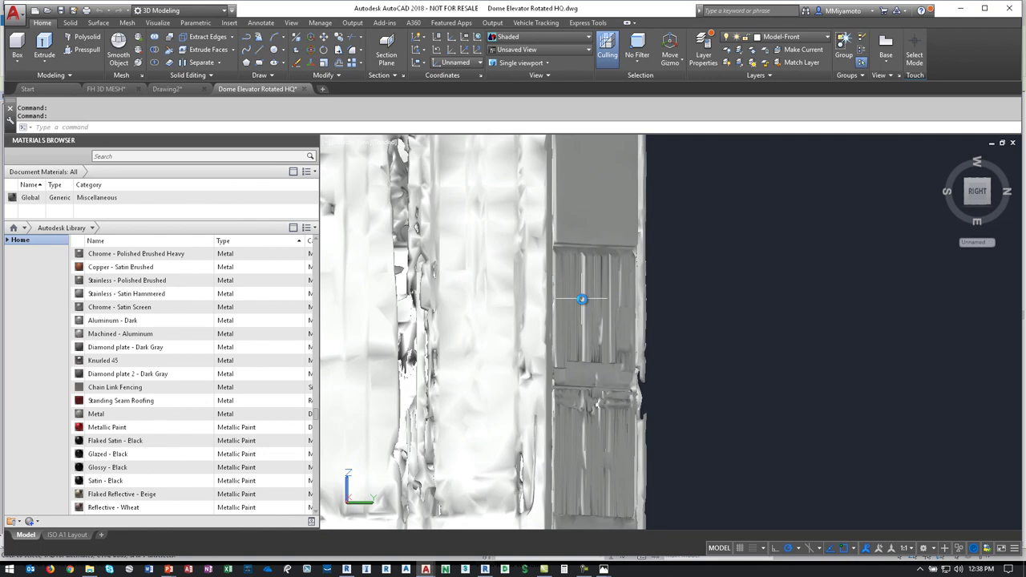
pyautogui.scroll(-3, 582, 299)
pyautogui.keyDown('shift'); pyautogui.moveTo(582, 299); pyautogui.dragTo(626, 307, button='middle'); pyautogui.keyUp('shift')
pyautogui.keyDown('shift'); pyautogui.moveTo(671, 330); pyautogui.dragTo(724, 297, button='middle'); pyautogui.keyUp('shift')
pyautogui.scroll(6, 724, 346)
pyautogui.keyDown('shift'); pyautogui.moveTo(724, 346); pyautogui.dragTo(816, 292, button='middle'); pyautogui.keyUp('shift')
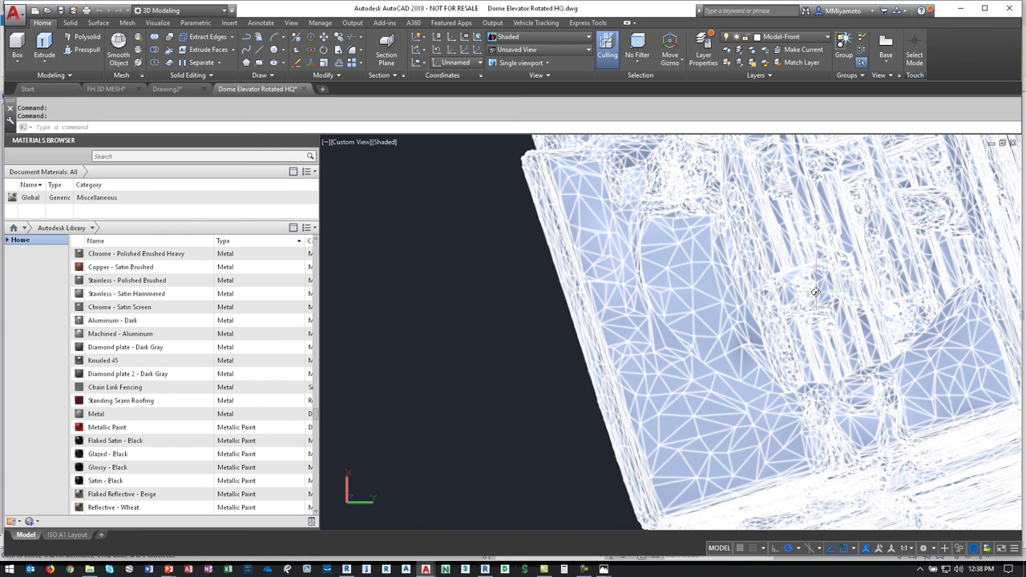
# Keep orbiting and zooming to see the mesh's long side diagonally and a narrower side view.
pyautogui.scroll(5, 816, 291)
pyautogui.scroll(-5, 722, 305)
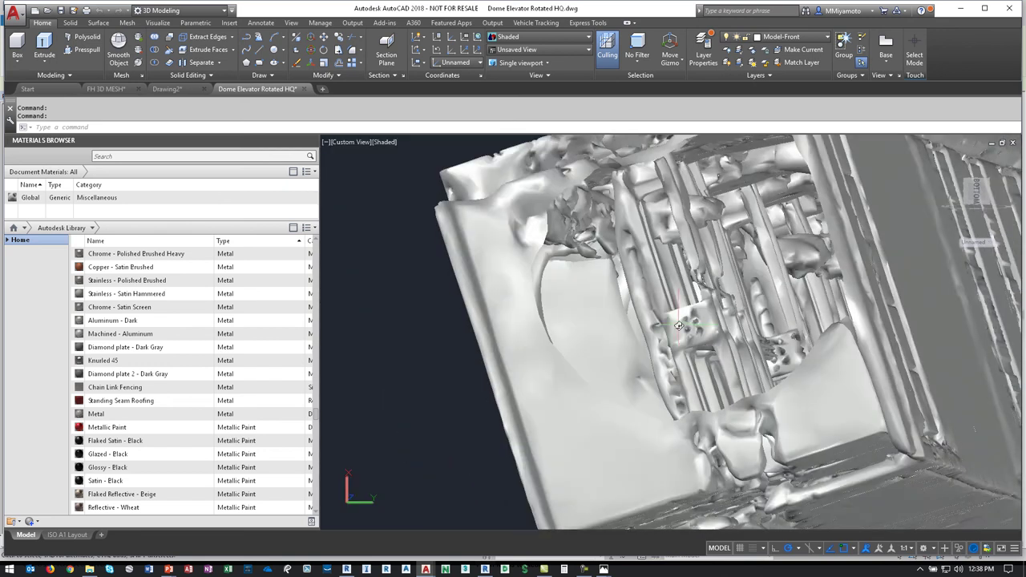
pyautogui.keyDown('shift'); pyautogui.moveTo(567, 349); pyautogui.dragTo(566, 356, button='middle'); pyautogui.keyUp('shift')
pyautogui.scroll(-5, 566, 355)
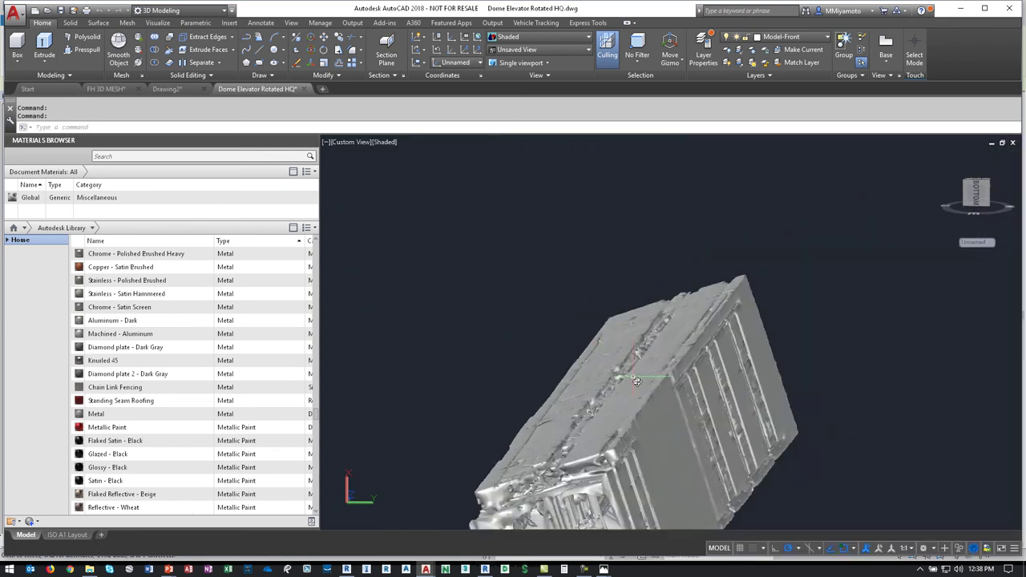
pyautogui.scroll(5, 666, 387)
pyautogui.keyDown('shift'); pyautogui.moveTo(666, 388); pyautogui.dragTo(681, 339, button='middle'); pyautogui.keyUp('shift')
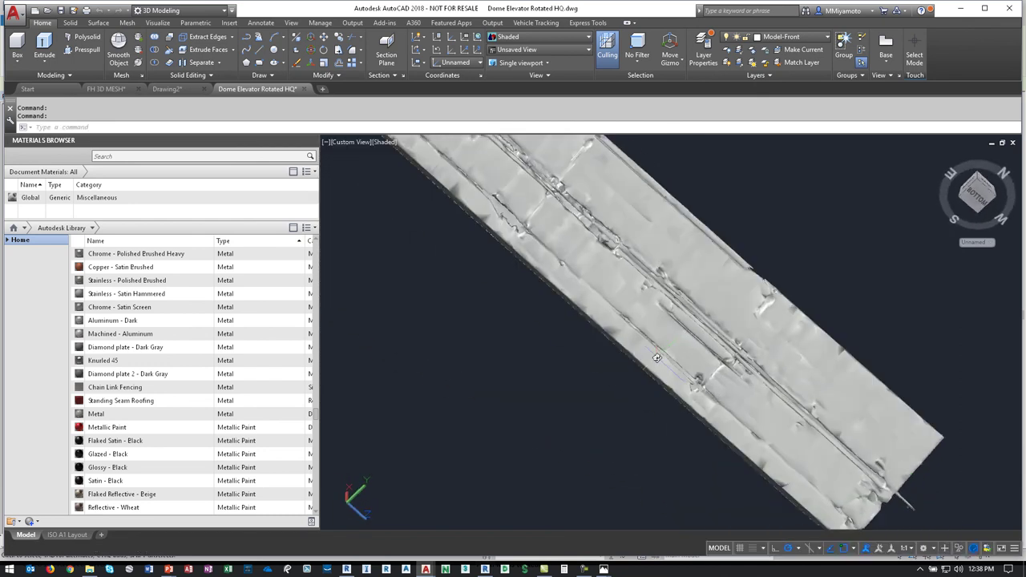
pyautogui.moveTo(656, 357)
pyautogui.keyDown('shift'); pyautogui.mouseDown(button='middle')
pyautogui.moveTo(702, 346)
pyautogui.moveTo(687, 459)
pyautogui.moveTo(799, 545)
pyautogui.moveTo(781, 408)
pyautogui.moveTo(743, 363)
pyautogui.moveTo(782, 441)
pyautogui.moveTo(724, 294)
pyautogui.moveTo(657, 353)
pyautogui.moveTo(643, 401)
pyautogui.moveTo(651, 273)
pyautogui.moveTo(611, 275)
pyautogui.mouseUp(button='middle'); pyautogui.keyUp('shift')
pyautogui.scroll(4, 655, 257)
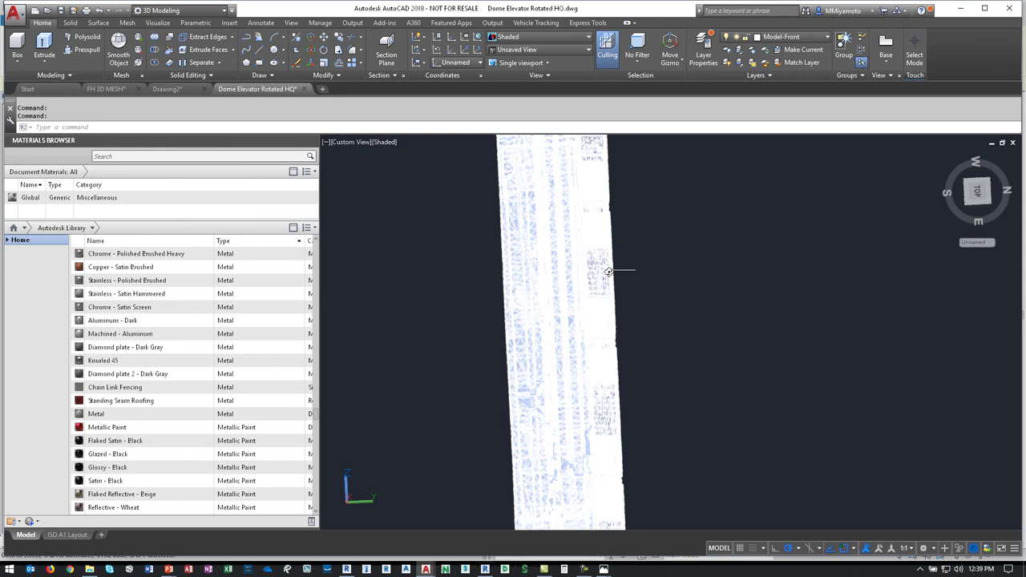
pyautogui.keyDown('shift'); pyautogui.moveTo(605, 263); pyautogui.dragTo(653, 263, button='middle'); pyautogui.keyUp('shift')
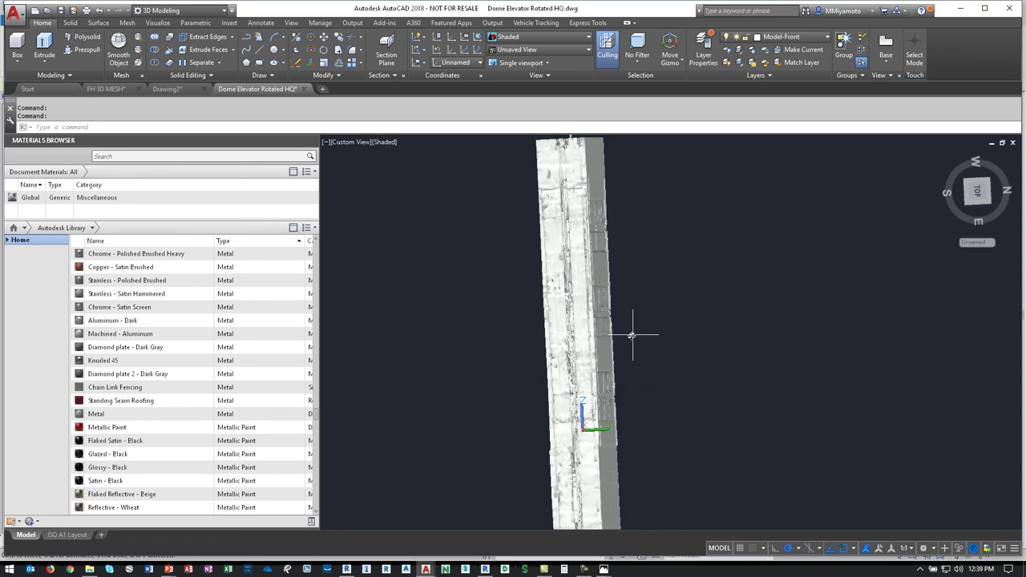
pyautogui.keyDown('shift'); pyautogui.moveTo(633, 335); pyautogui.dragTo(481, 409, button='middle'); pyautogui.keyUp('shift')
pyautogui.scroll(-1, 330, 485)
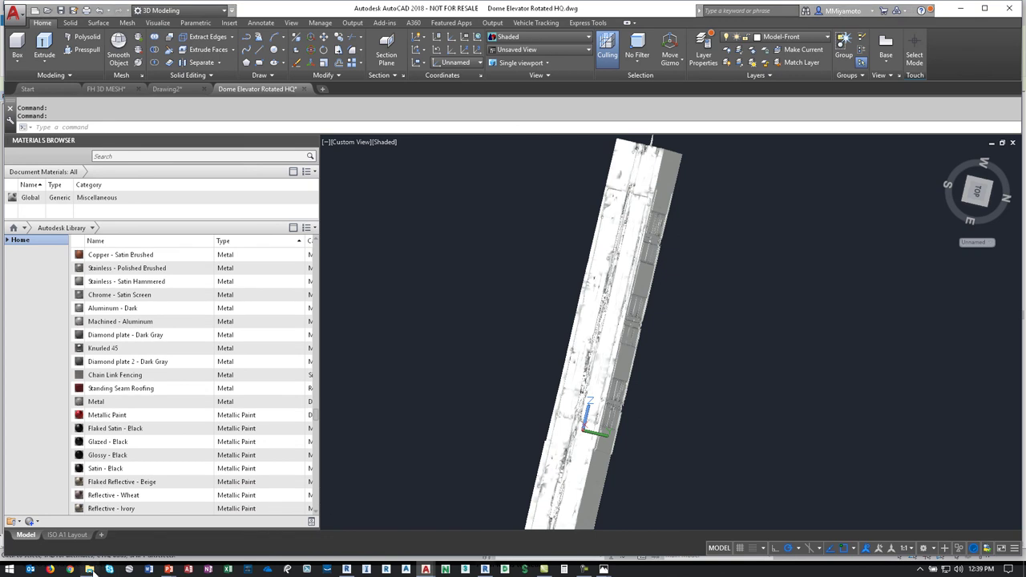
pyautogui.click(90, 569)
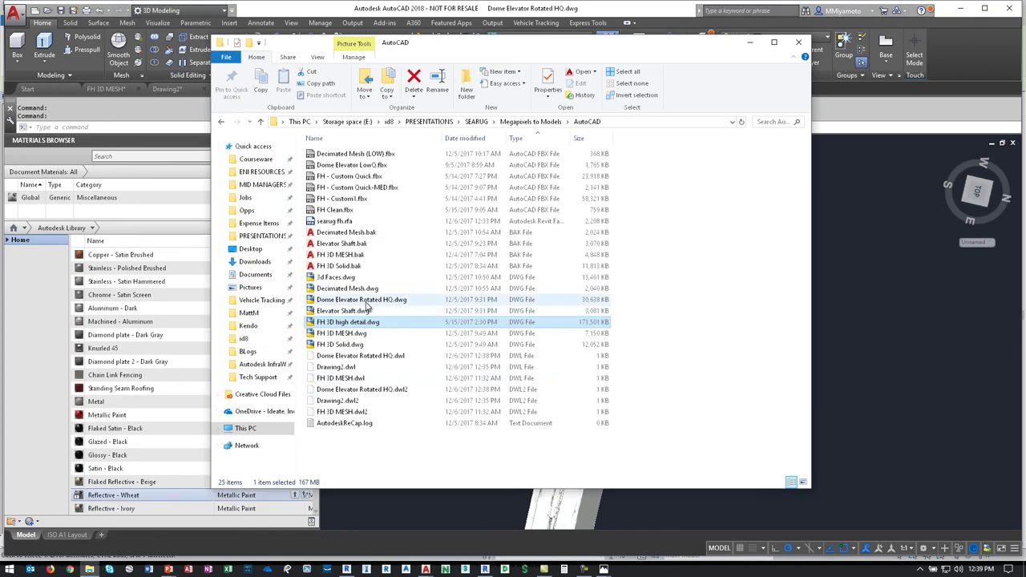
pyautogui.click(367, 301)
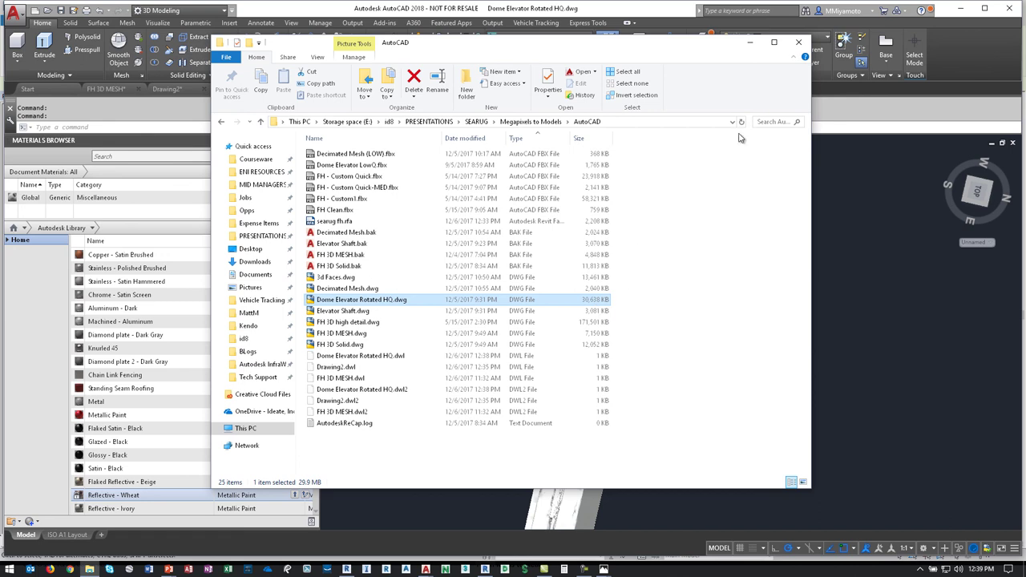
pyautogui.click(750, 45)
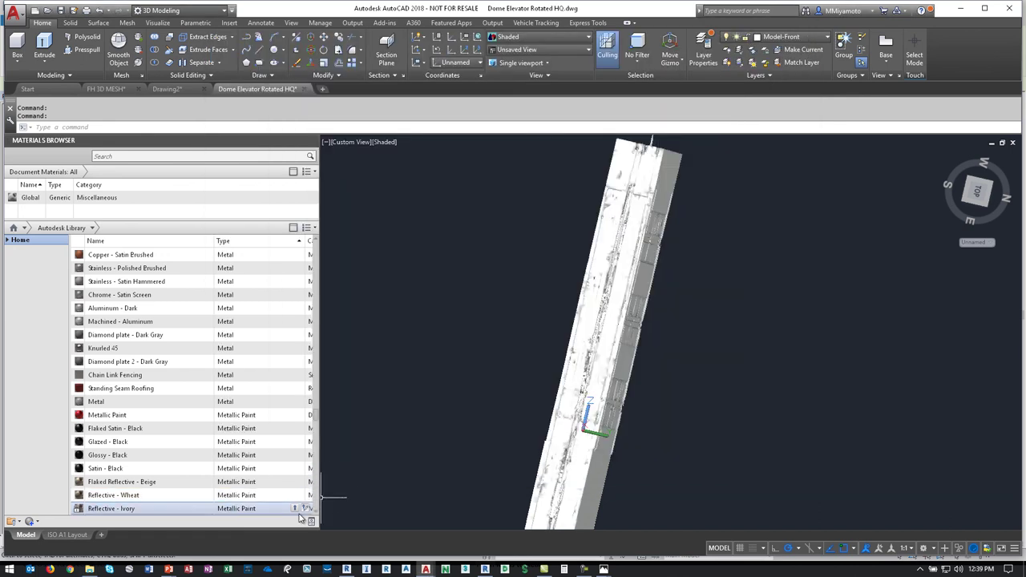
# Orbit Revit's elevator shaft to a near top-down view, then bring the AutoCAD dome drawing forward.
pyautogui.click(484, 569)
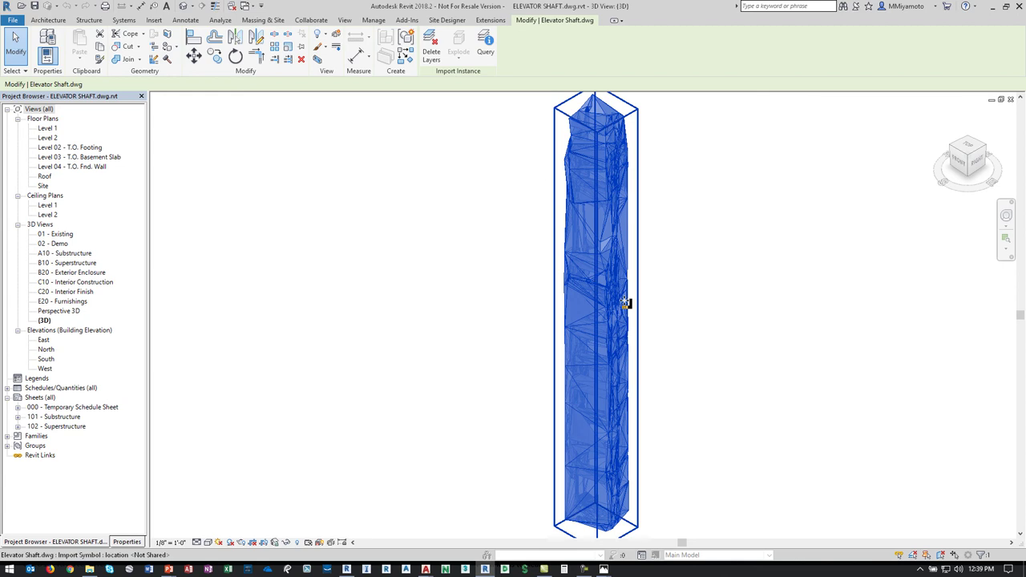
pyautogui.click(671, 315)
pyautogui.keyDown('shift'); pyautogui.moveTo(674, 298); pyautogui.dragTo(633, 343, button='middle'); pyautogui.keyUp('shift')
pyautogui.scroll(5, 627, 214)
pyautogui.scroll(3, 634, 344)
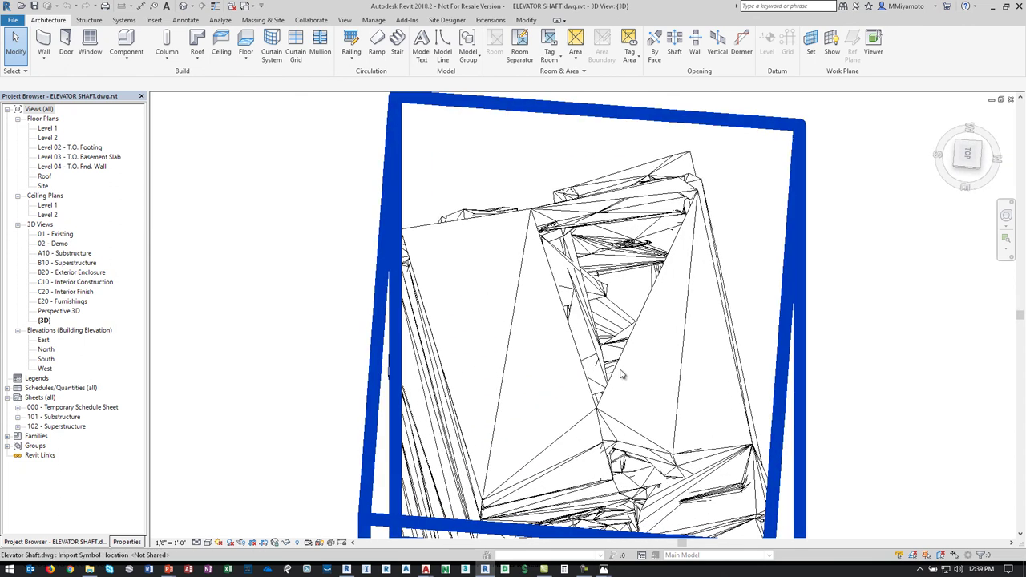
pyautogui.scroll(-4, 612, 270)
pyautogui.keyDown('shift'); pyautogui.moveTo(612, 270); pyautogui.dragTo(537, 235, button='middle'); pyautogui.keyUp('shift')
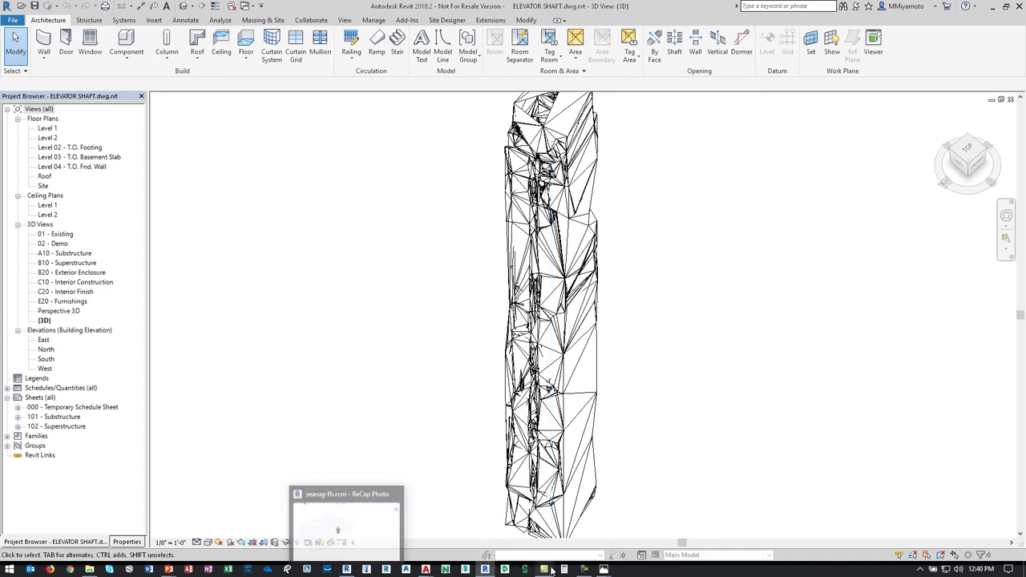
pyautogui.click(485, 571)
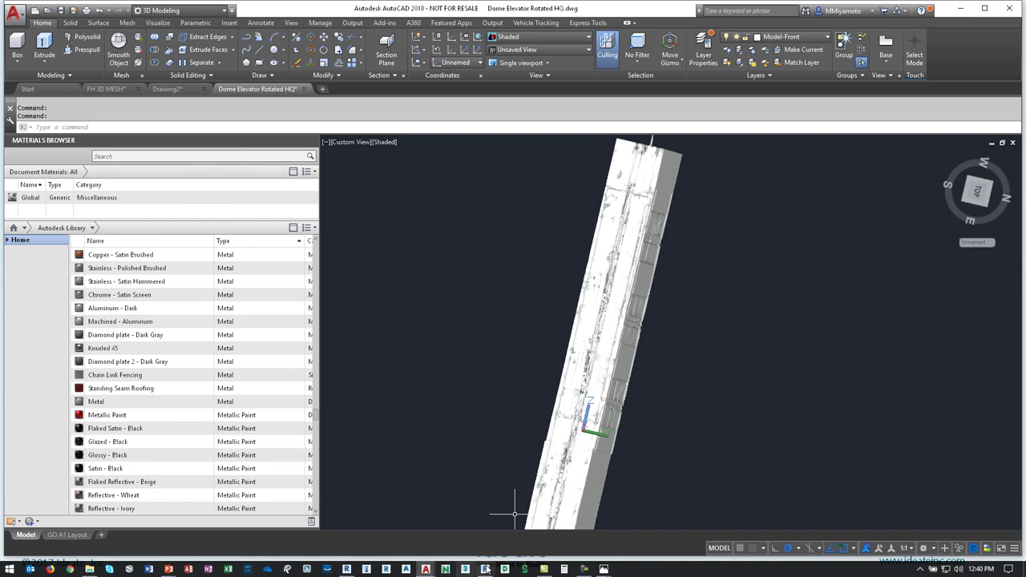
pyautogui.moveTo(492, 570)
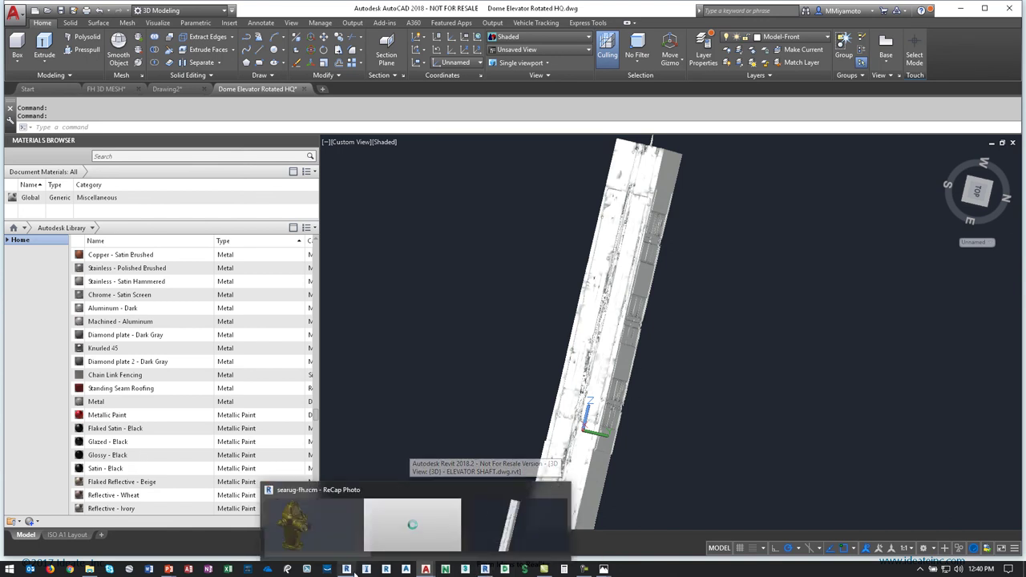
# Bring up searug-fh.rcm in ReCap Photo and zoom and pan around the textured hydrant model.
pyautogui.click(466, 570)
pyautogui.scroll(5, 525, 347)
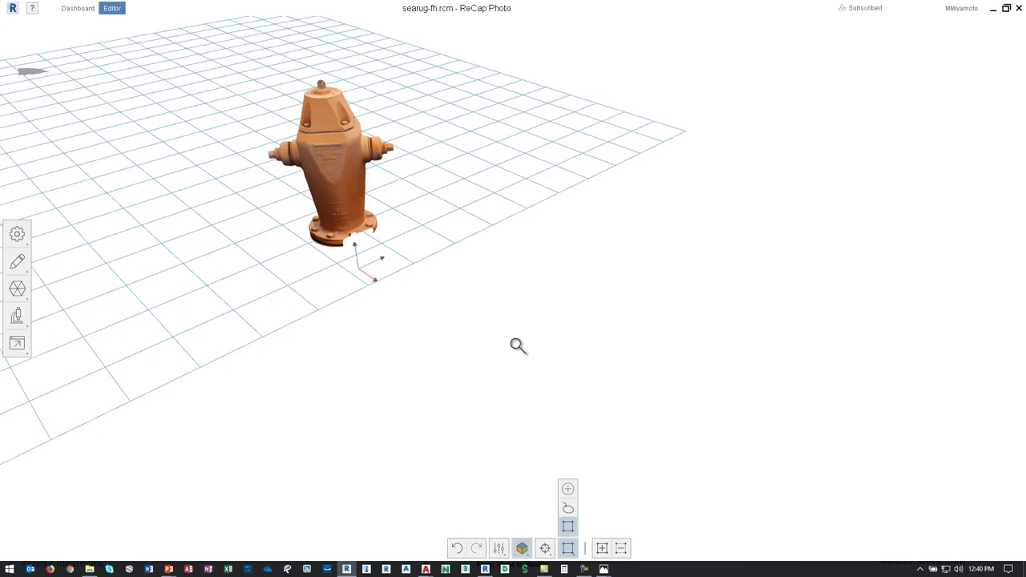
pyautogui.scroll(3, 591, 389)
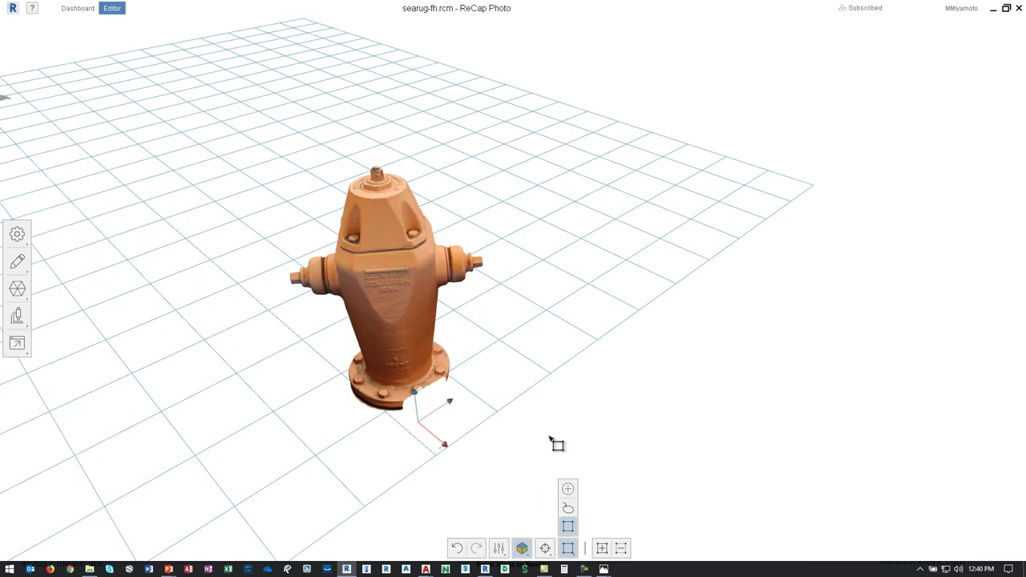
pyautogui.scroll(-3, 551, 442)
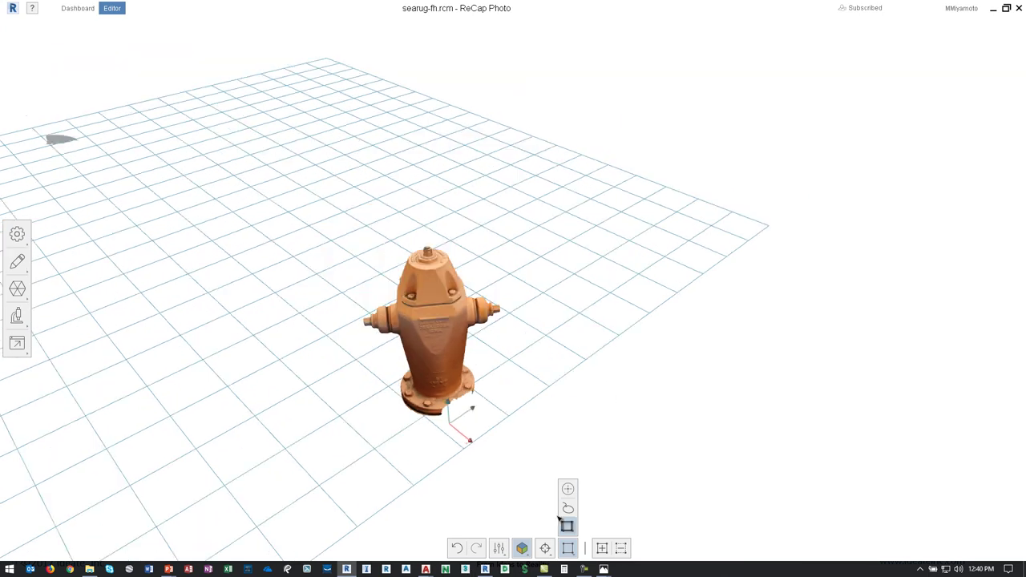
pyautogui.moveTo(652, 522); pyautogui.dragTo(676, 454, button='middle')
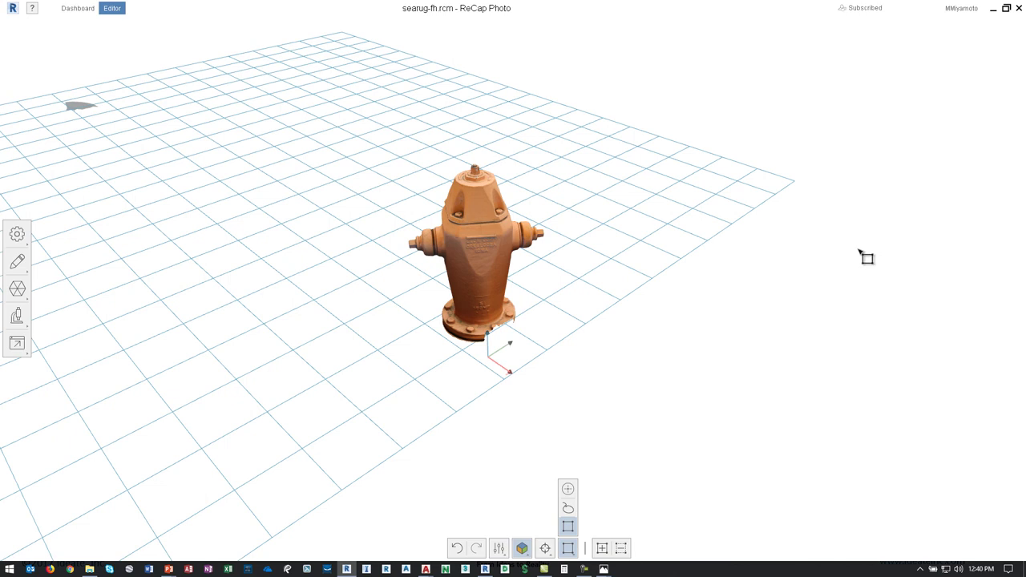
pyautogui.moveTo(867, 252); pyautogui.dragTo(783, 259, button='middle')
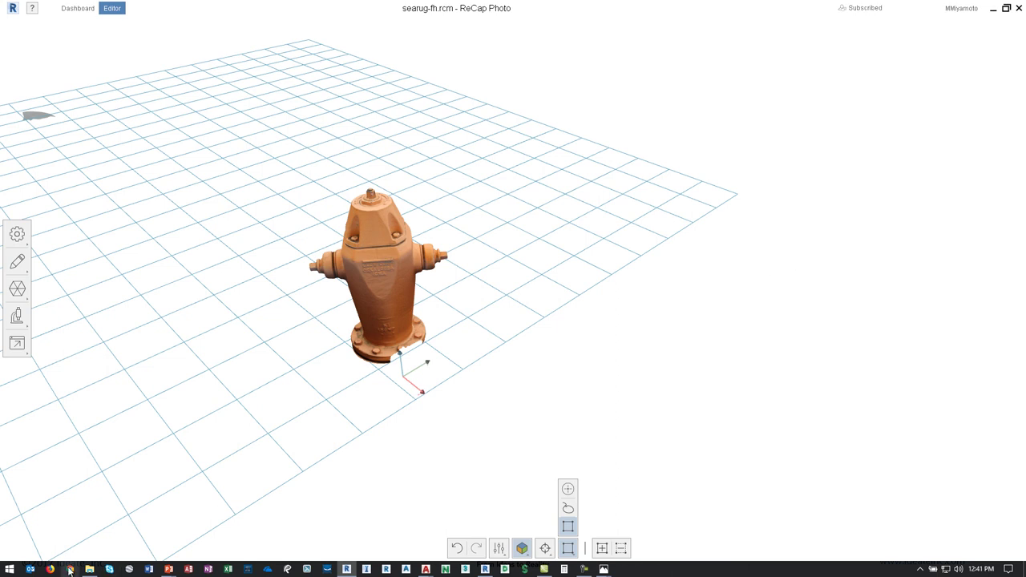
pyautogui.scroll(5, 245, 184)
pyautogui.scroll(-5, 410, 127)
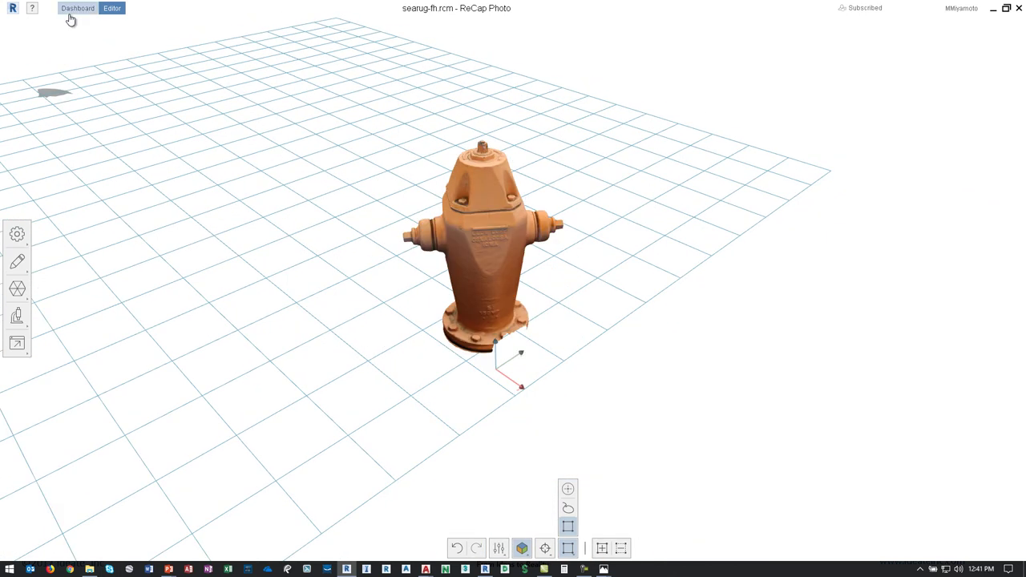
# Launch ReCap Pro from Dashboard and dismiss the version 4.2 welcome message.
pyautogui.click(80, 9)
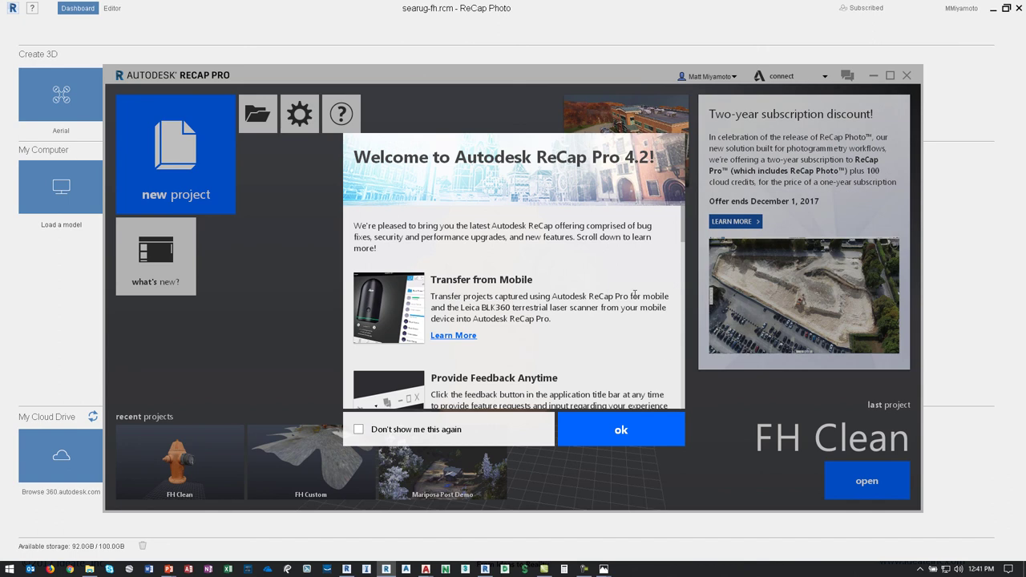
pyautogui.click(636, 437)
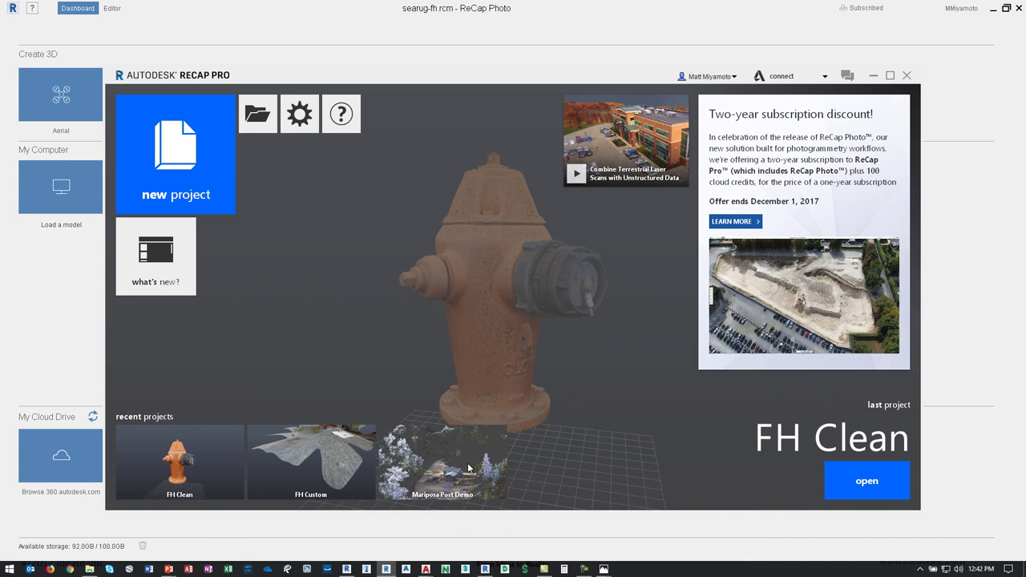
# Open the Mariposa Post Demo project and zoom and orbit to view the shed from above.
pyautogui.click(470, 468)
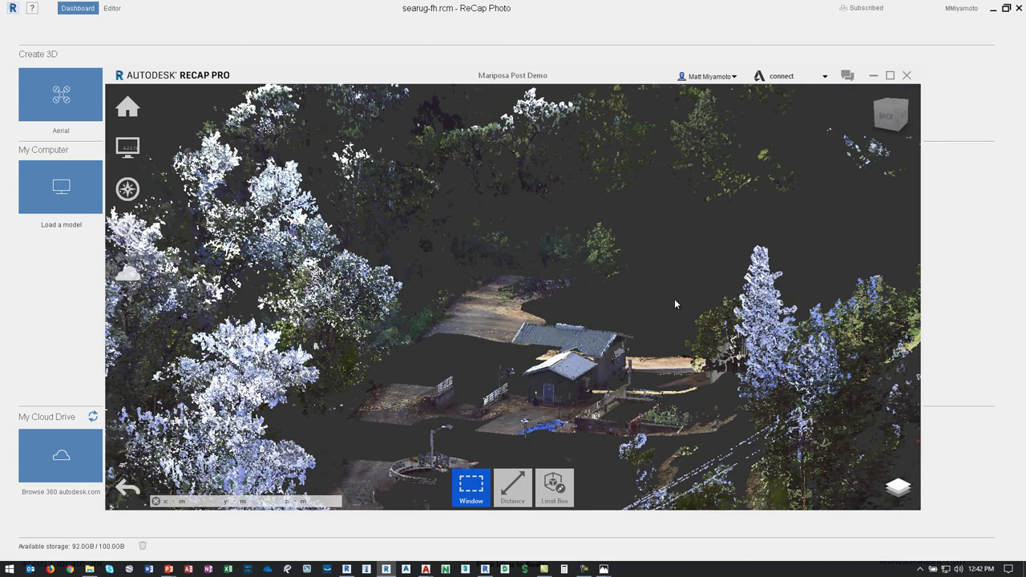
pyautogui.scroll(3, 617, 389)
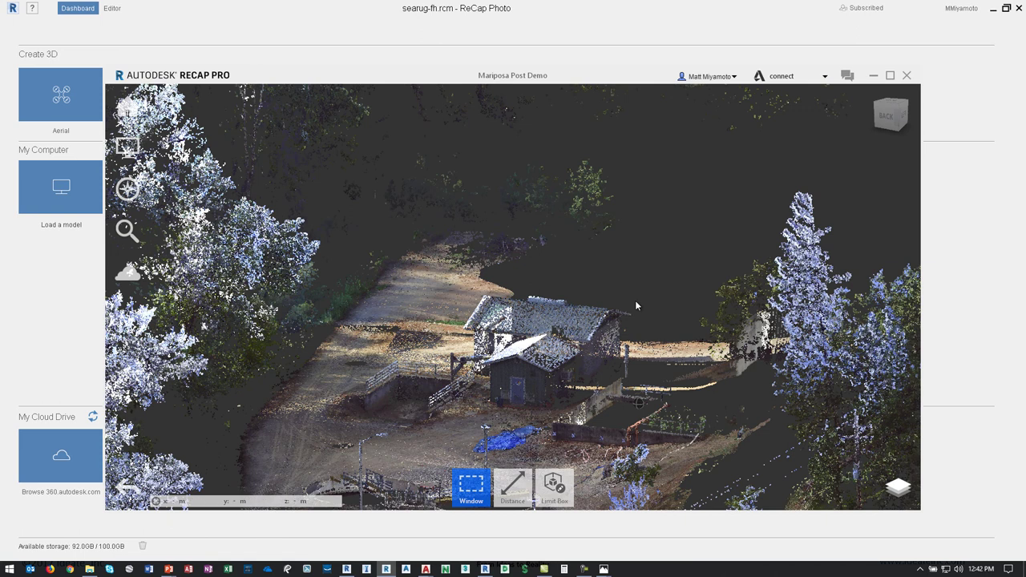
pyautogui.scroll(5, 617, 388)
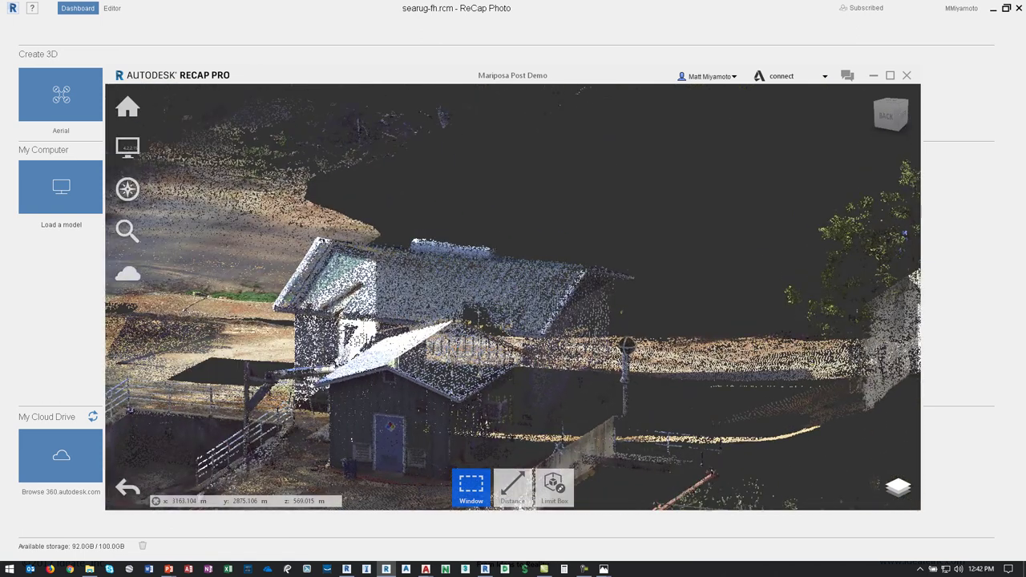
pyautogui.scroll(6, 583, 266)
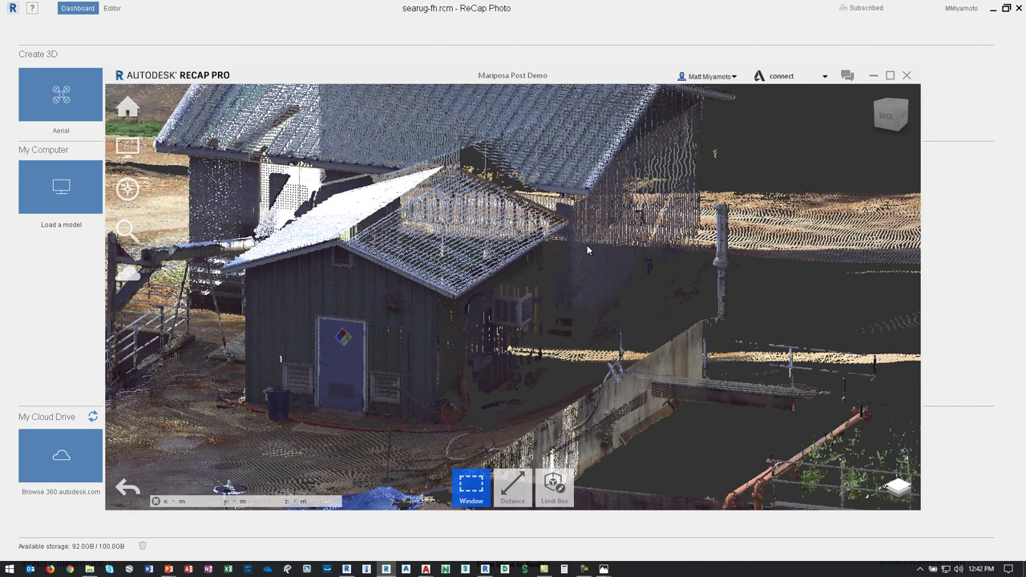
pyautogui.scroll(5, 358, 345)
pyautogui.moveTo(359, 344); pyautogui.dragTo(537, 299)
pyautogui.scroll(-10, 537, 299)
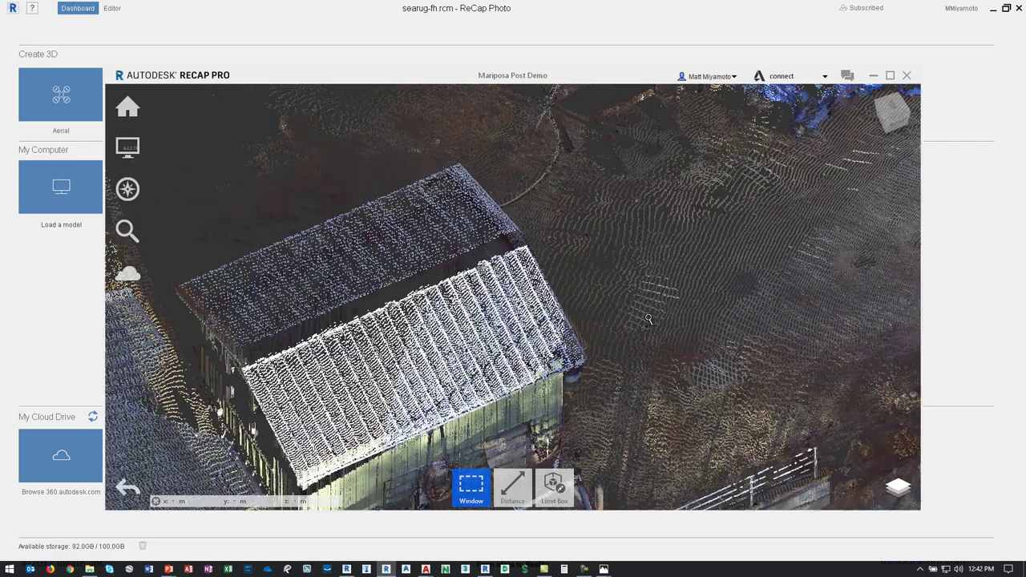
pyautogui.scroll(-3, 649, 319)
pyautogui.moveTo(649, 319); pyautogui.dragTo(572, 293)
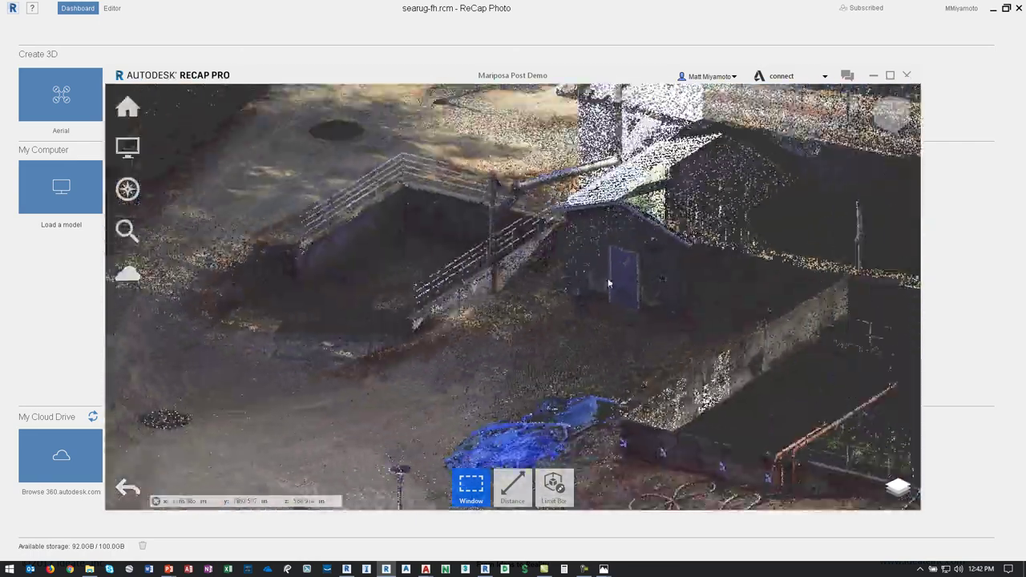
# Orbit around the shed to reveal the neighbouring buildings, zooming in and back out.
pyautogui.scroll(5, 680, 241)
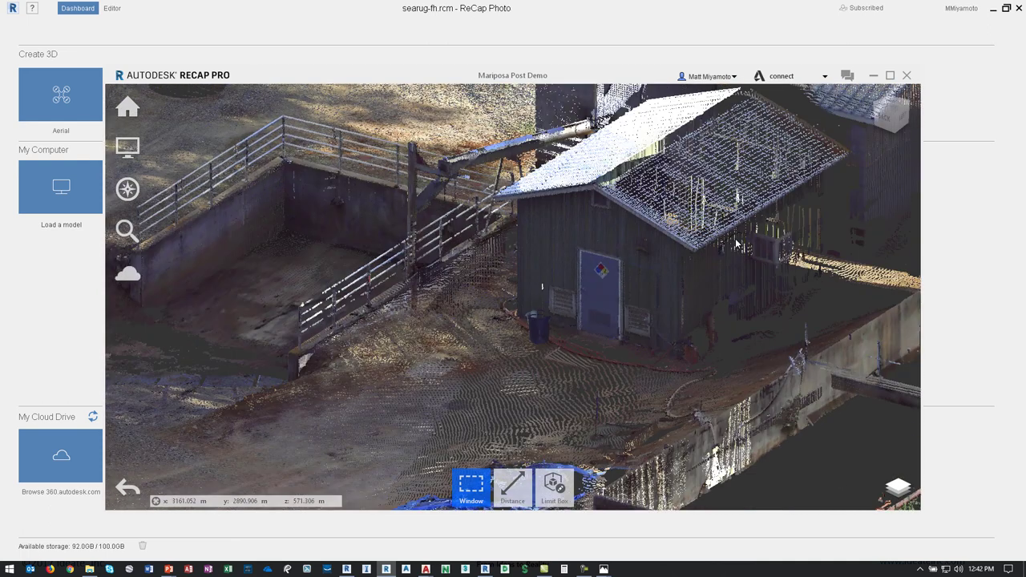
pyautogui.moveTo(731, 245); pyautogui.dragTo(701, 258)
pyautogui.scroll(5, 623, 306)
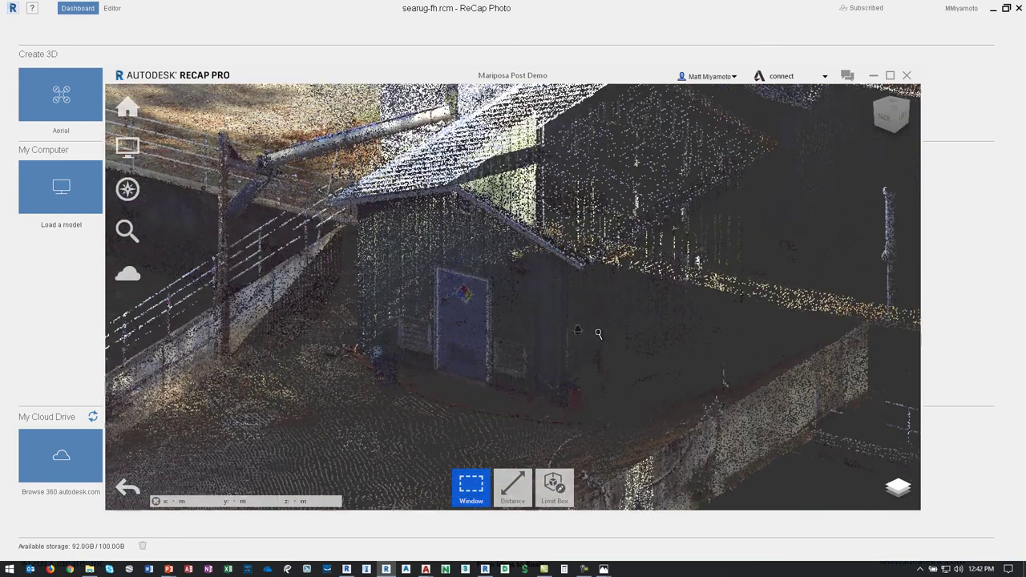
pyautogui.moveTo(623, 306); pyautogui.dragTo(744, 230)
pyautogui.scroll(5, 744, 230)
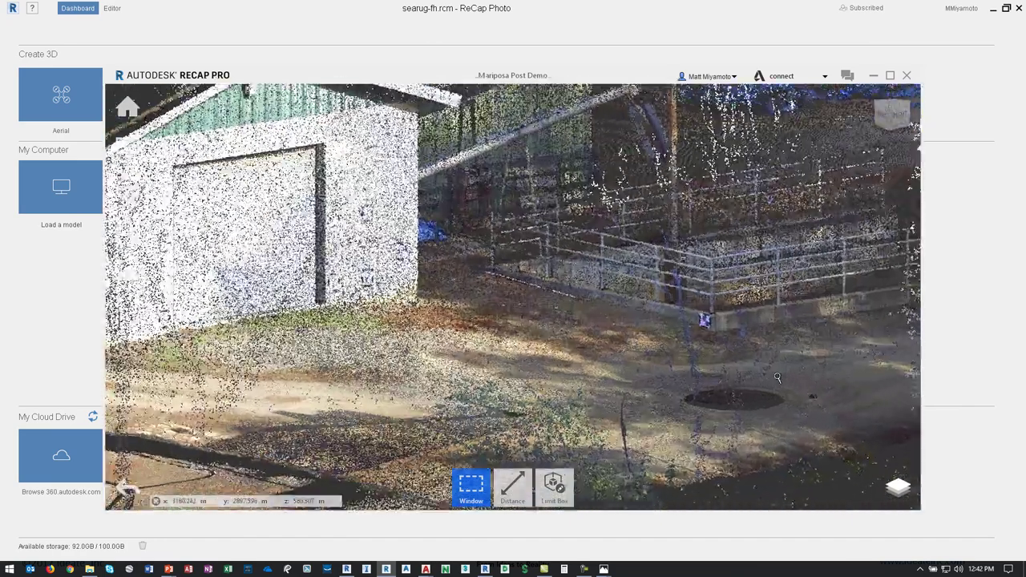
pyautogui.scroll(6, 619, 258)
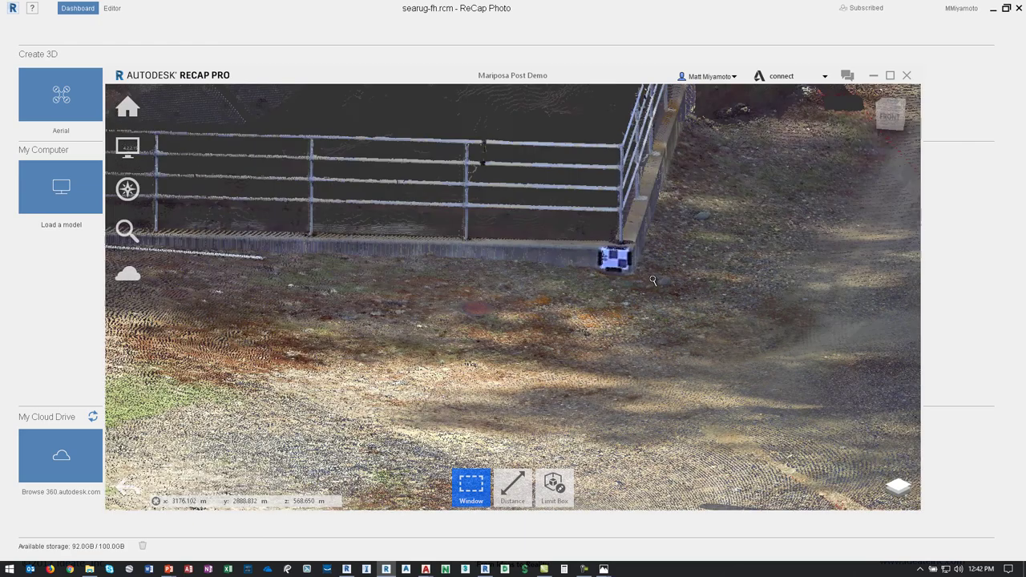
pyautogui.scroll(6, 628, 260)
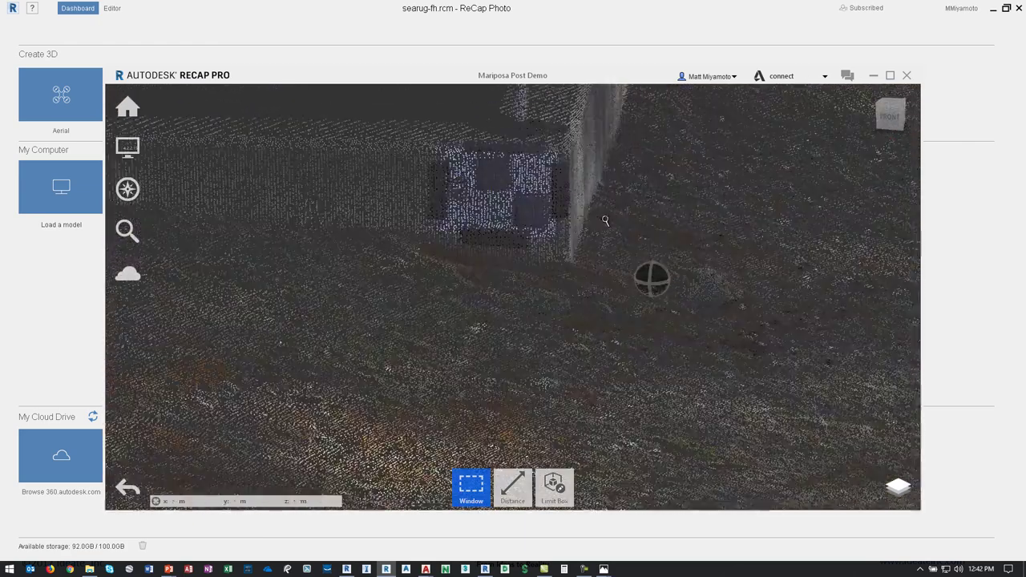
pyautogui.scroll(-6, 656, 244)
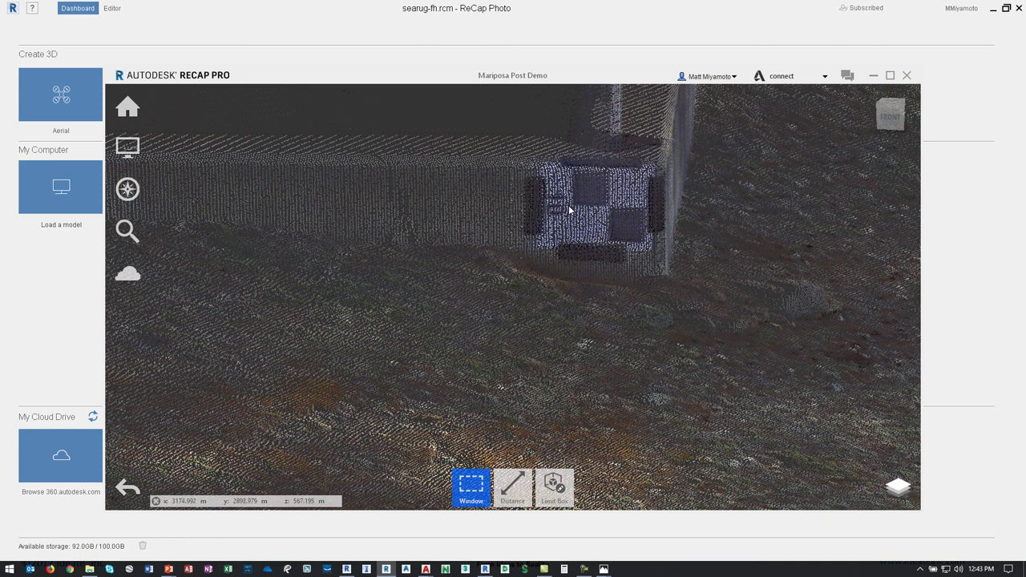
pyautogui.scroll(-3, 609, 210)
pyautogui.scroll(-5, 622, 214)
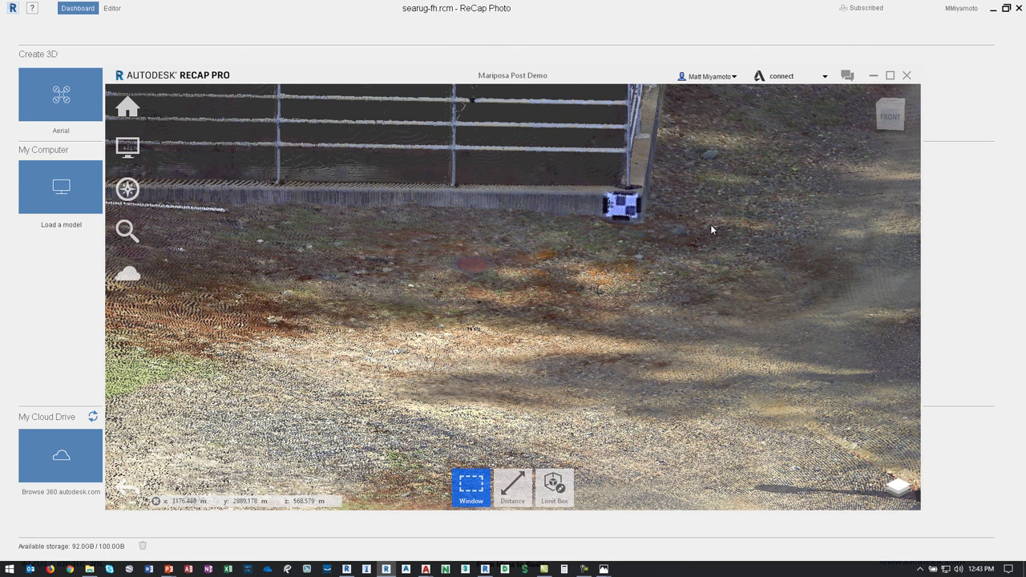
pyautogui.scroll(-3, 708, 236)
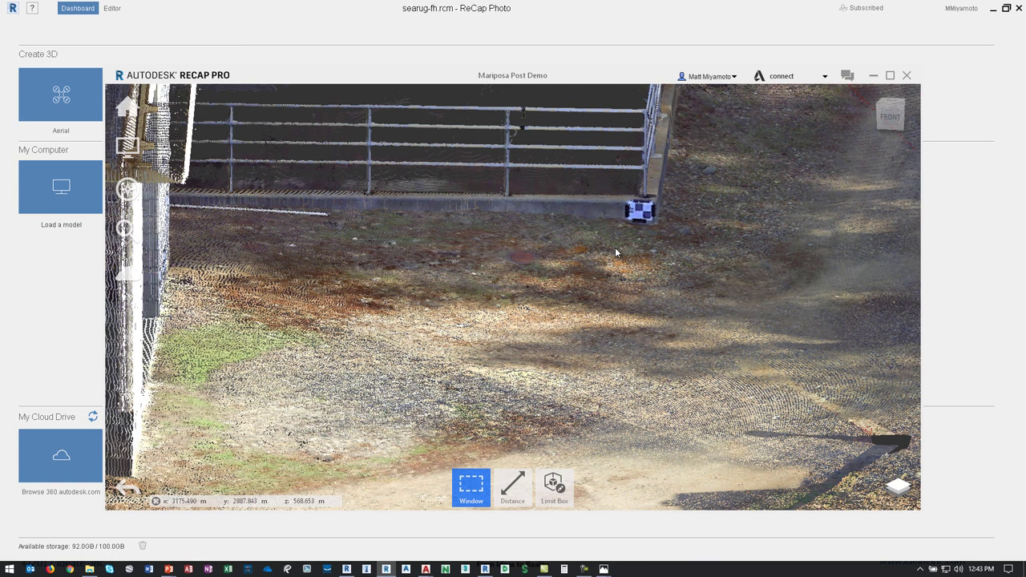
# Show the navigation shortcuts overview and maximize the point cloud viewer.
pyautogui.moveTo(513, 483)
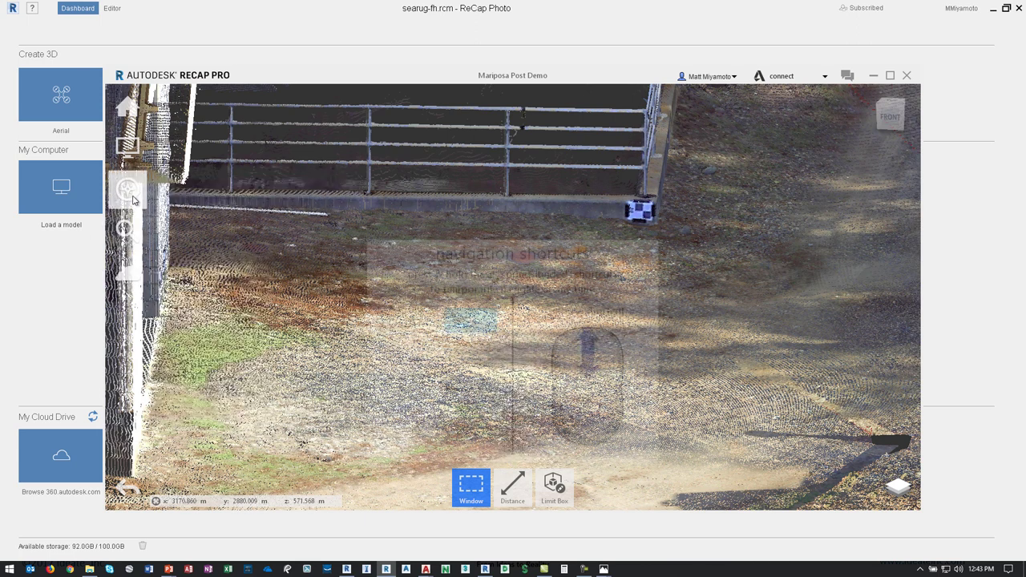
pyautogui.click(131, 235)
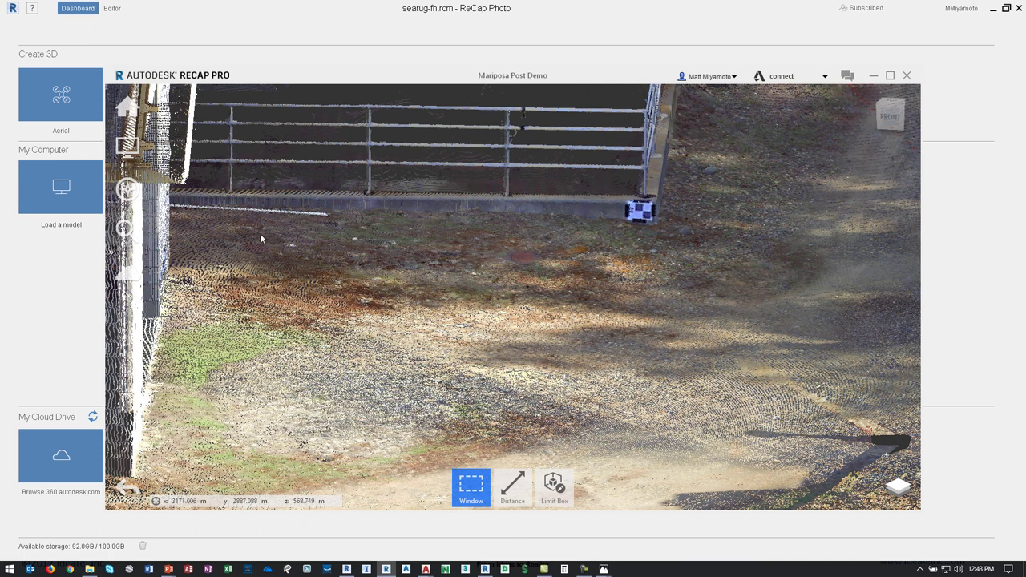
pyautogui.click(890, 76)
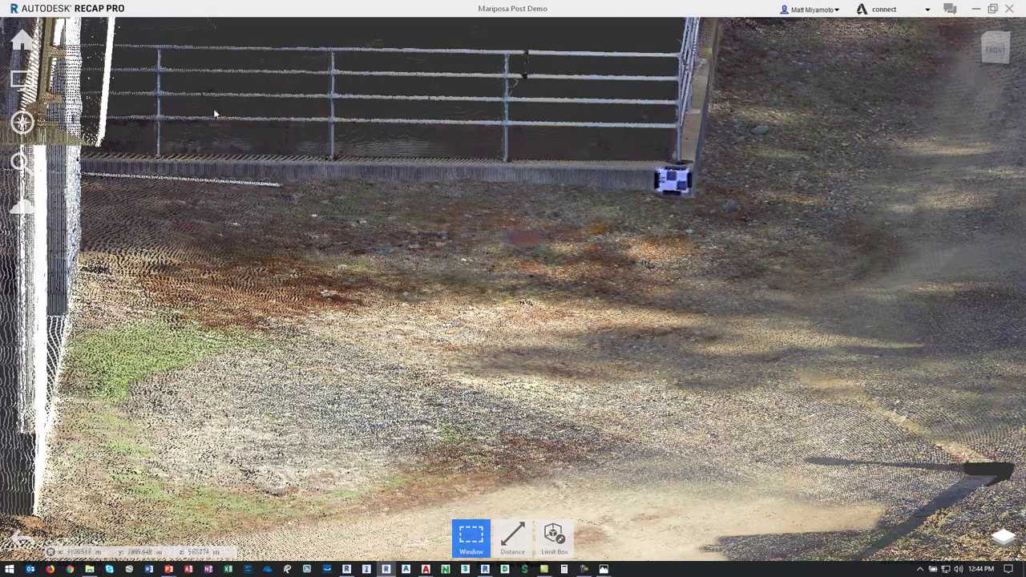
# Zoom out and tilt to a near top-down view of the railing corner and checkered target.
pyautogui.scroll(-3, 440, 141)
pyautogui.moveTo(440, 141); pyautogui.dragTo(433, 192)
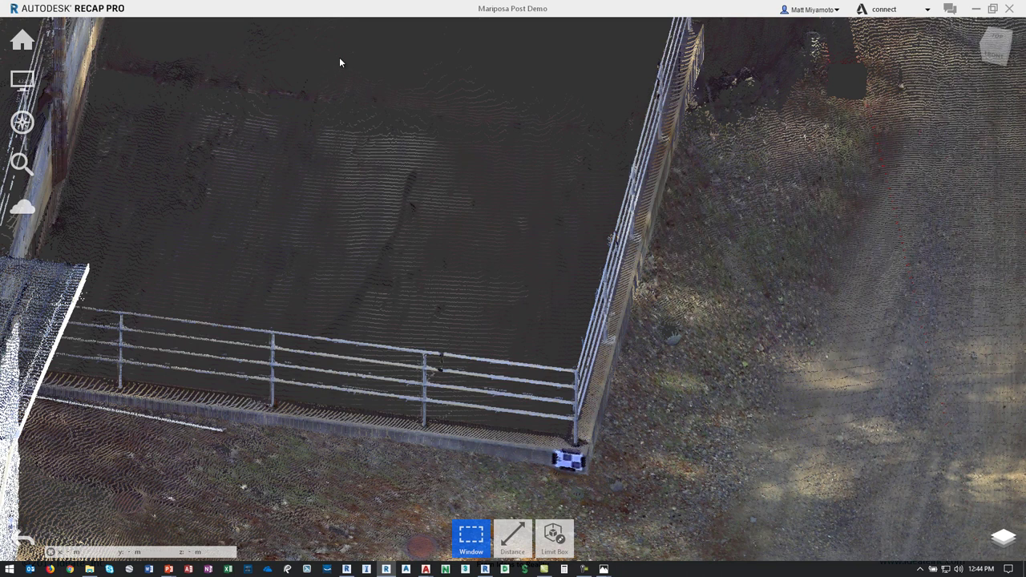
pyautogui.scroll(-1, 332, 62)
pyautogui.moveTo(383, 195); pyautogui.dragTo(382, 174)
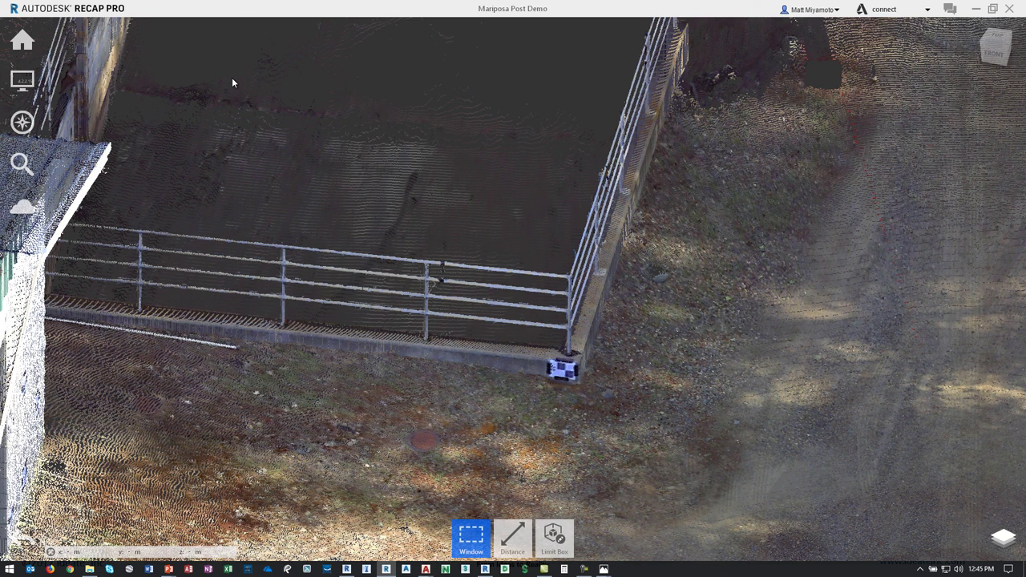
pyautogui.scroll(-3, 232, 77)
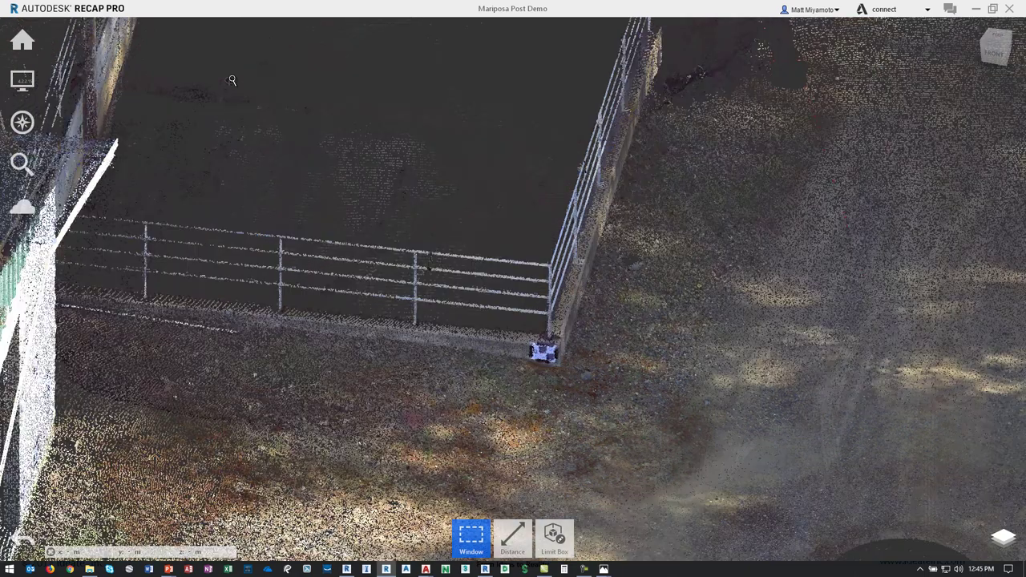
pyautogui.scroll(-1, 232, 79)
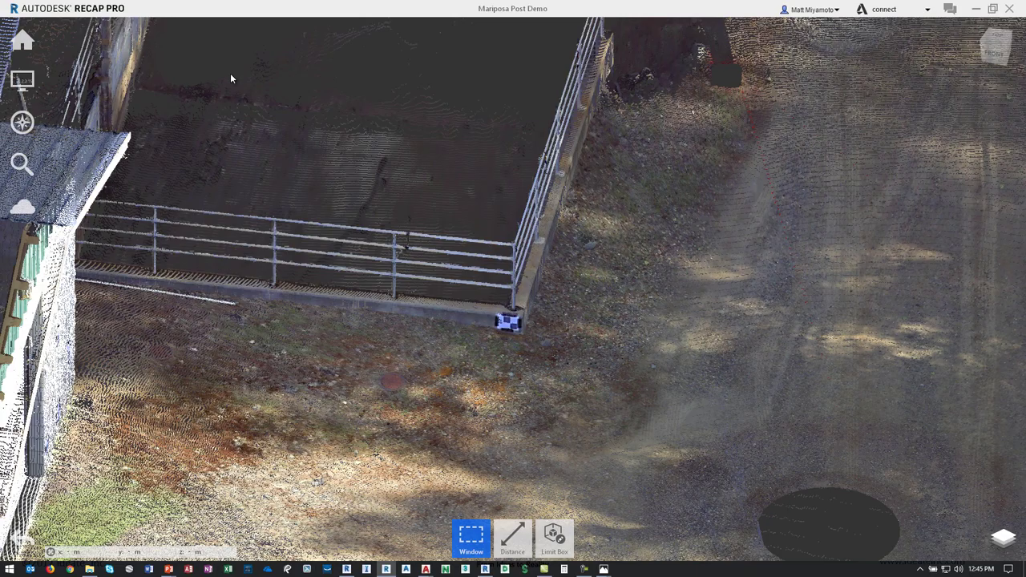
pyautogui.moveTo(230, 73); pyautogui.dragTo(444, 157)
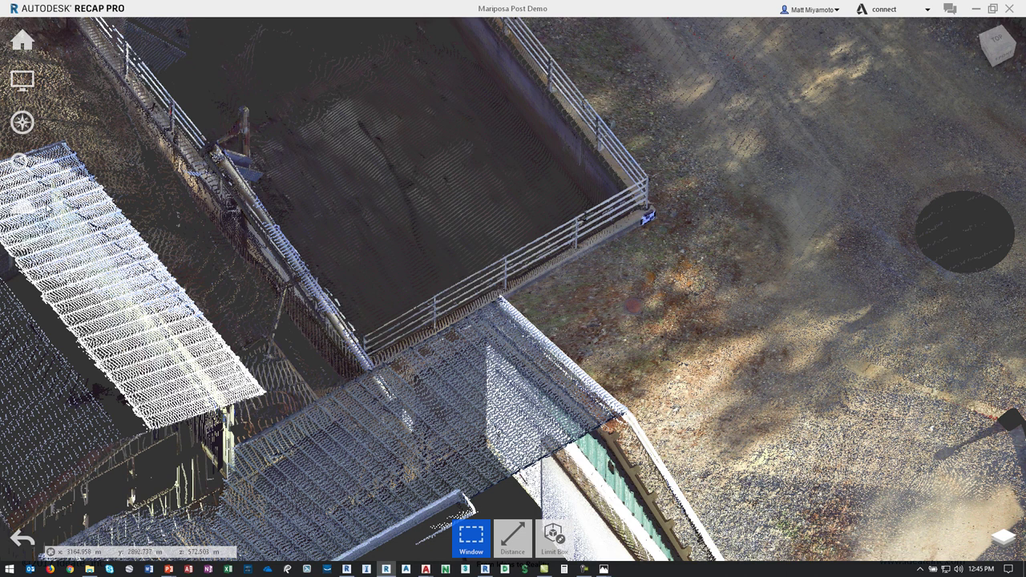
pyautogui.moveTo(23, 205)
pyautogui.moveTo(22, 40)
pyautogui.moveTo(78, 36)
pyautogui.click(67, 80)
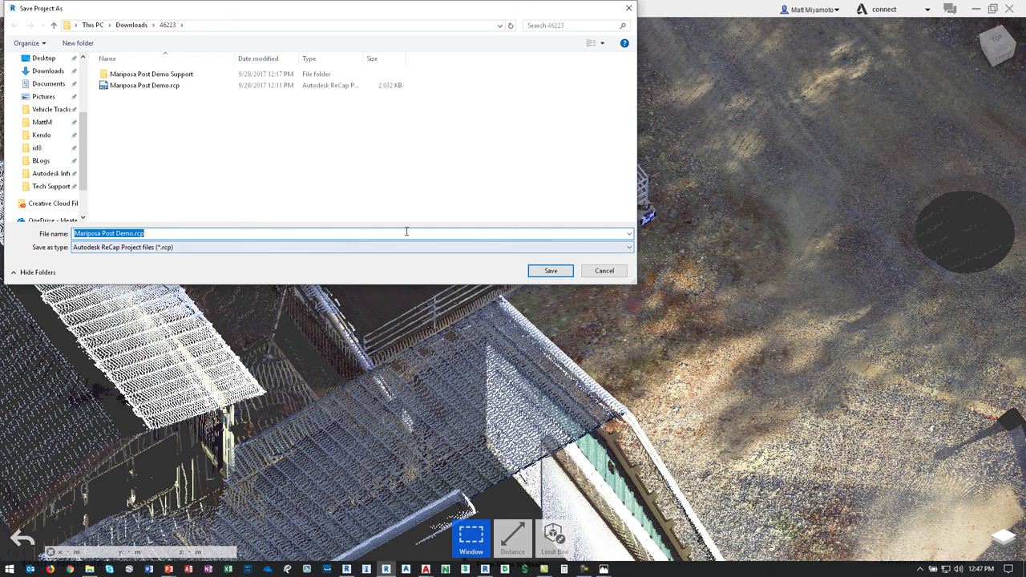
pyautogui.click(605, 270)
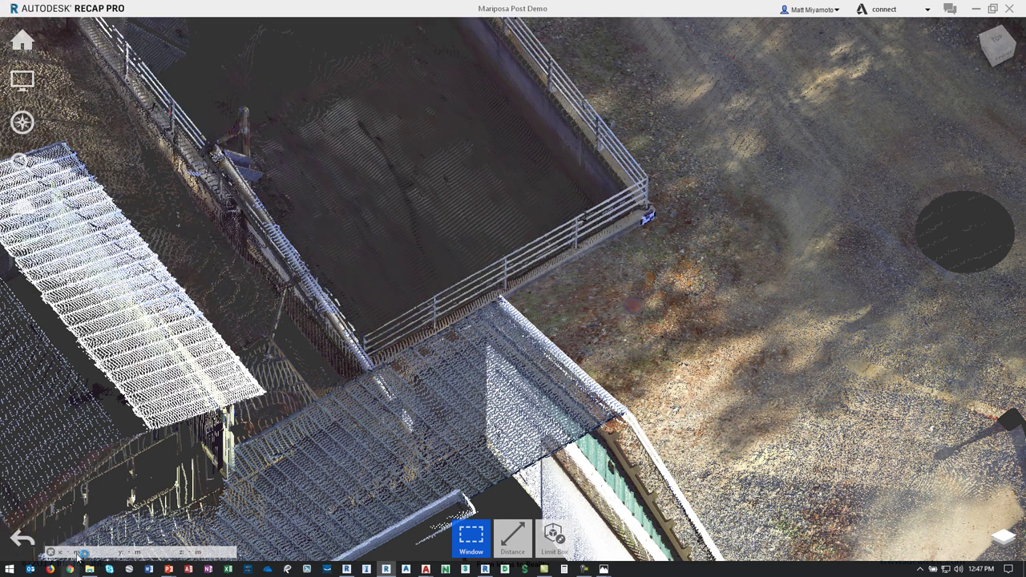
pyautogui.click(70, 569)
# Load recap.autodesk.com and sign in with the Autodesk account username and password.
pyautogui.write('re')
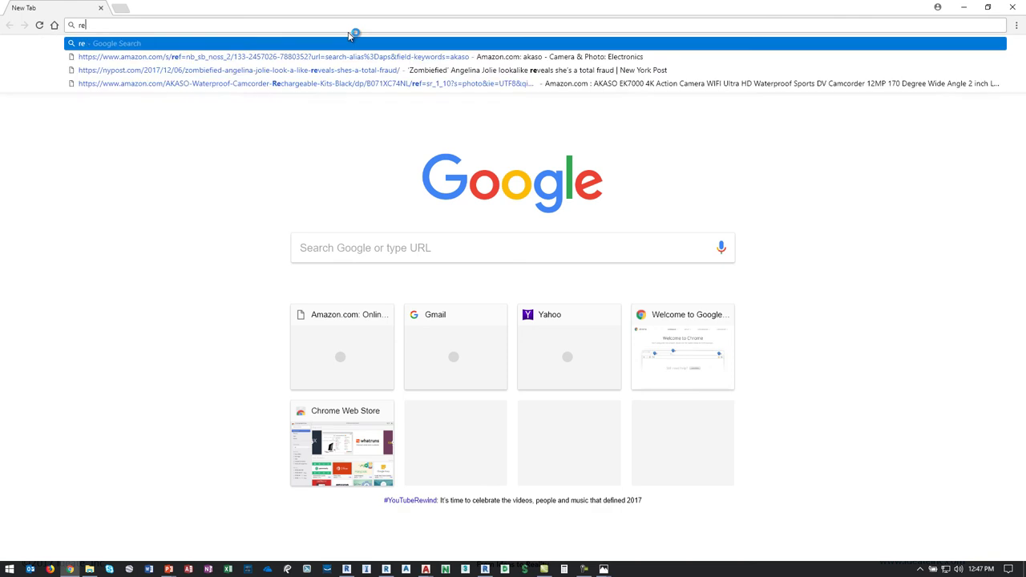
pyautogui.write('cap.autodesk.com')
pyautogui.press('Return')
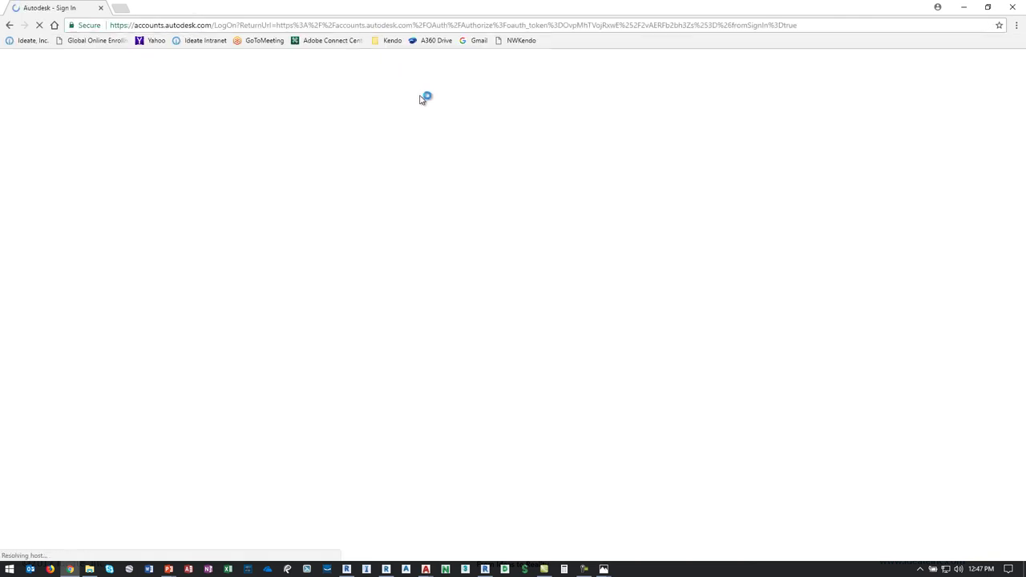
pyautogui.press('Tab')
pyautogui.write('********')
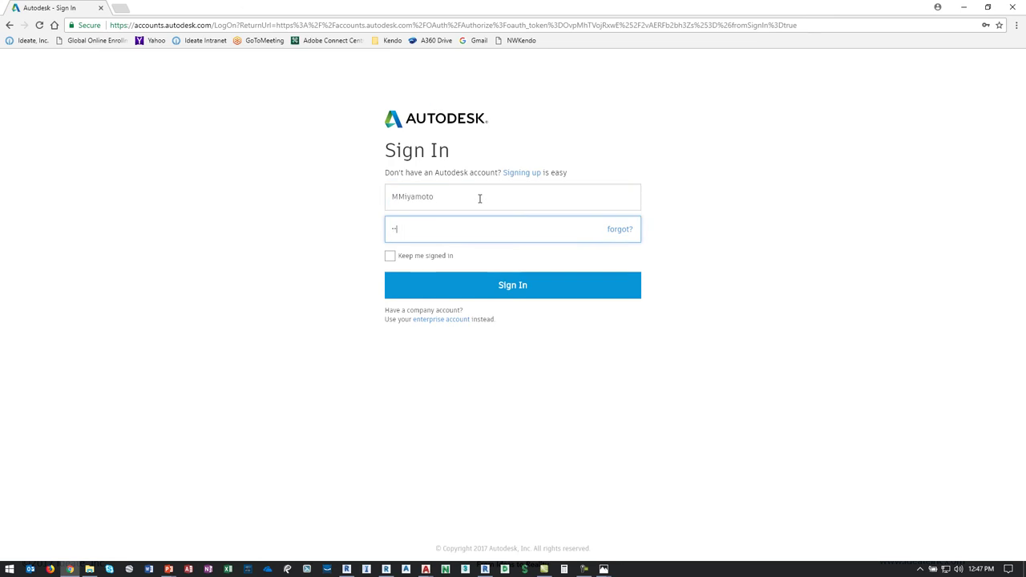
pyautogui.press('Return')
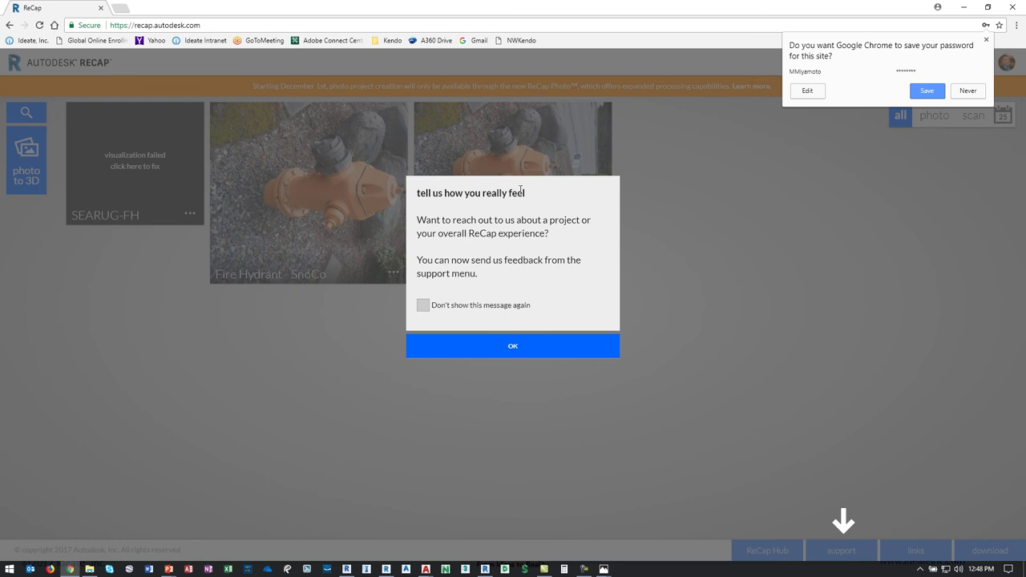
# Decline saving the password, dismiss the feedback message, and start a web photo-to-3D project.
pyautogui.click(966, 92)
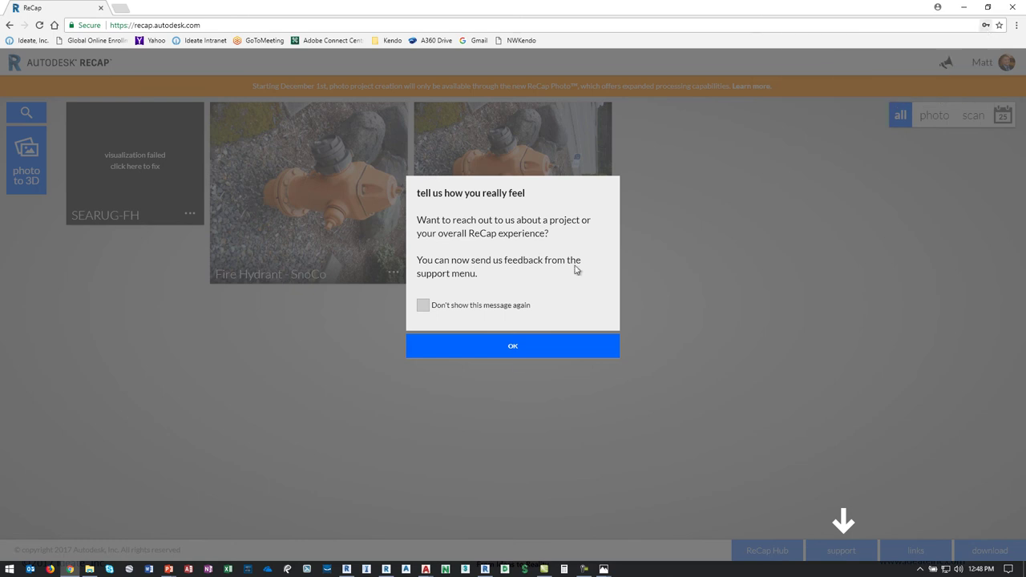
pyautogui.click(516, 347)
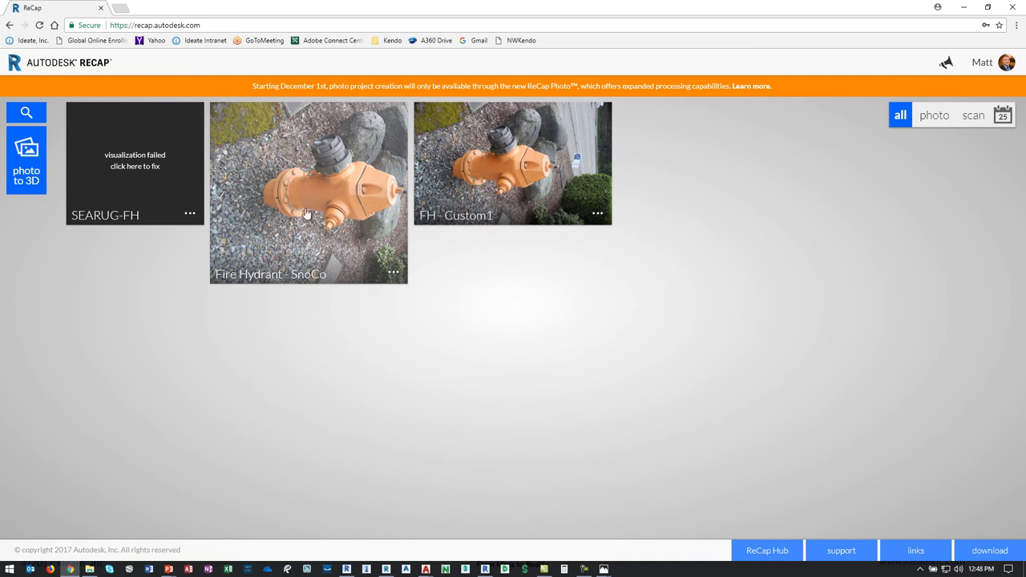
pyautogui.click(31, 183)
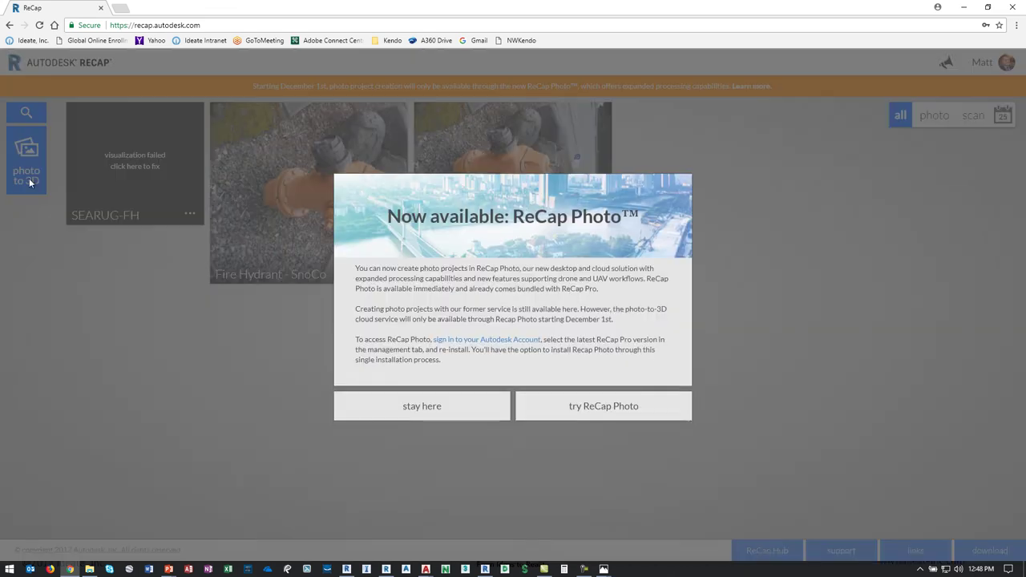
pyautogui.click(488, 414)
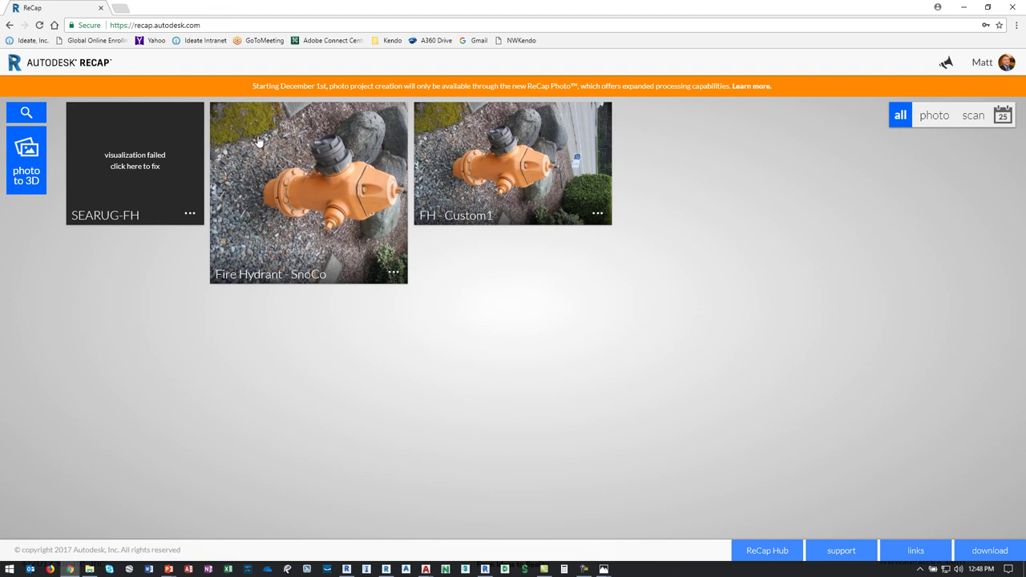
pyautogui.click(32, 153)
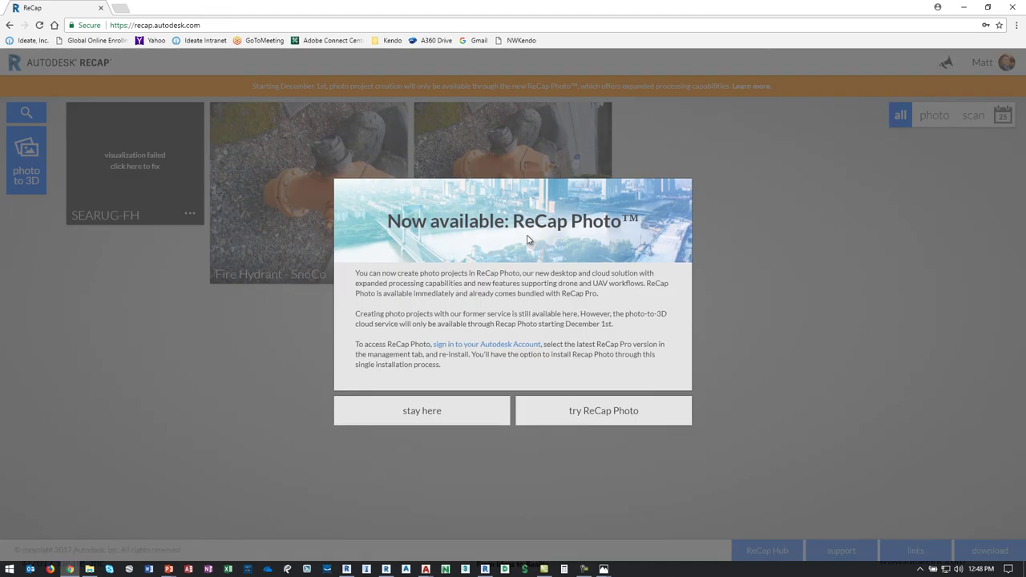
pyautogui.click(429, 412)
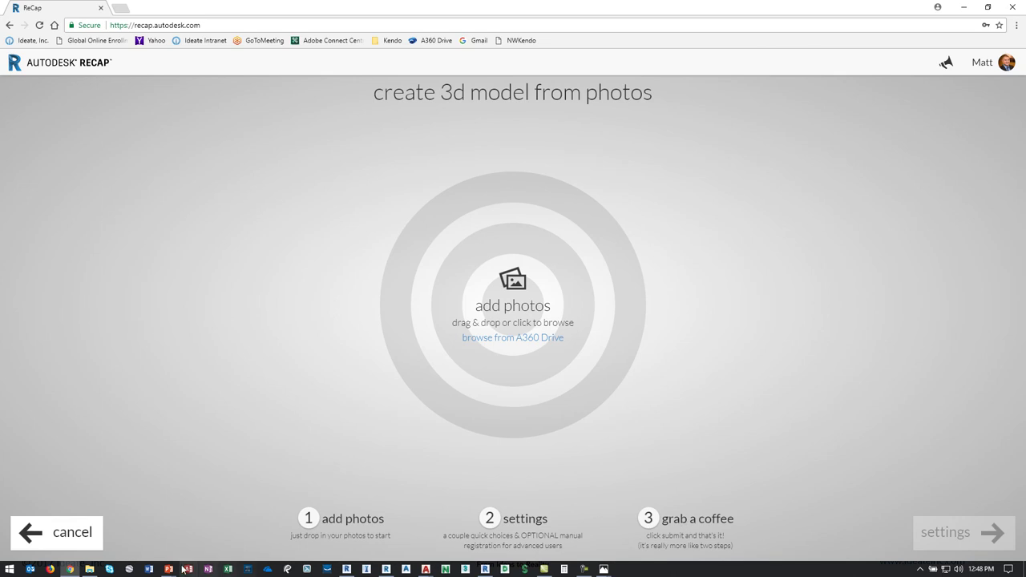
# Browse to SEARUG > Megapixels to Models > Photos and drag IMG_0119–IMG_0158 onto the ReCap page.
pyautogui.click(89, 569)
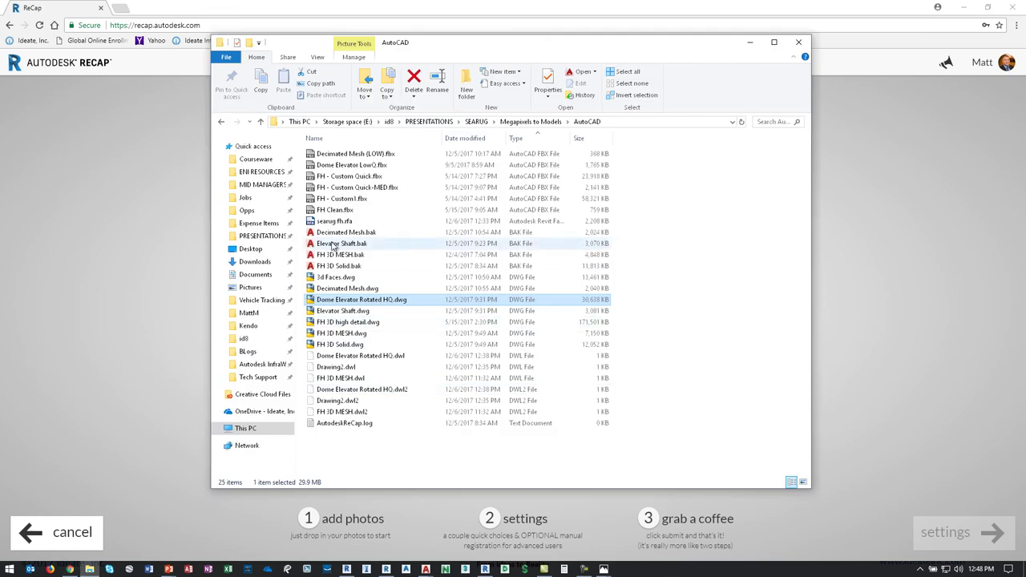
pyautogui.click(476, 122)
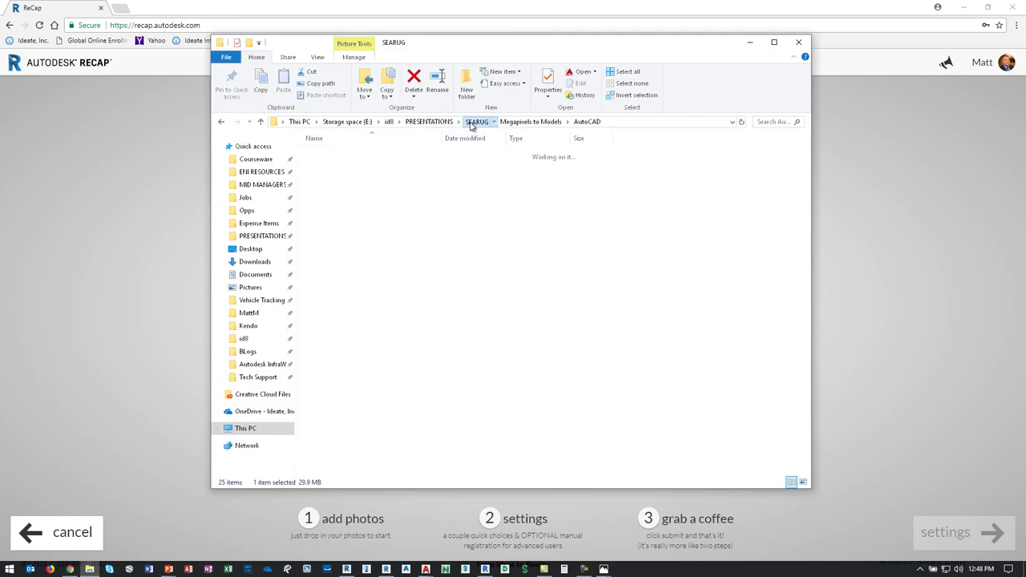
pyautogui.doubleClick(332, 162)
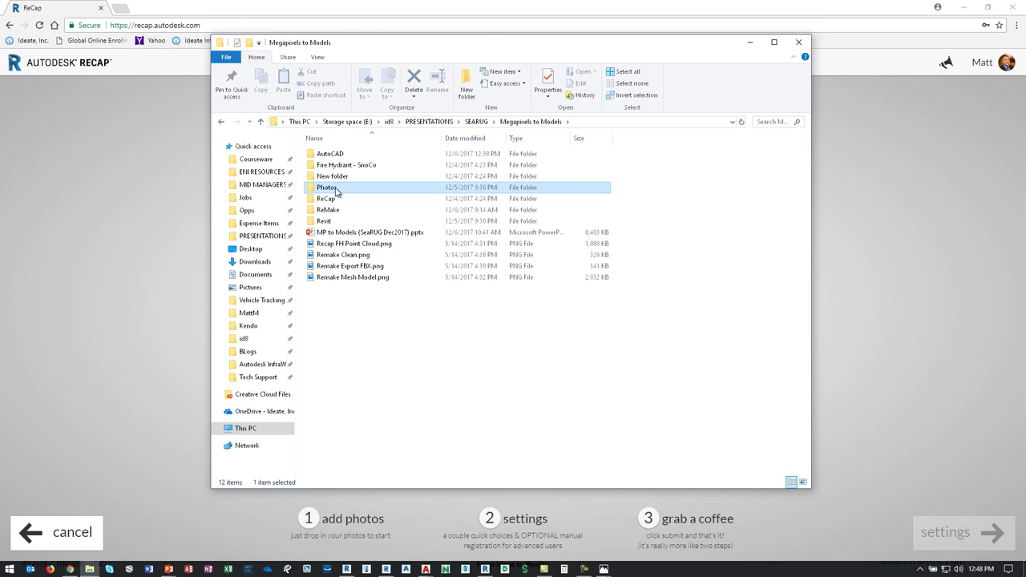
pyautogui.doubleClick(331, 189)
pyautogui.click(353, 166)
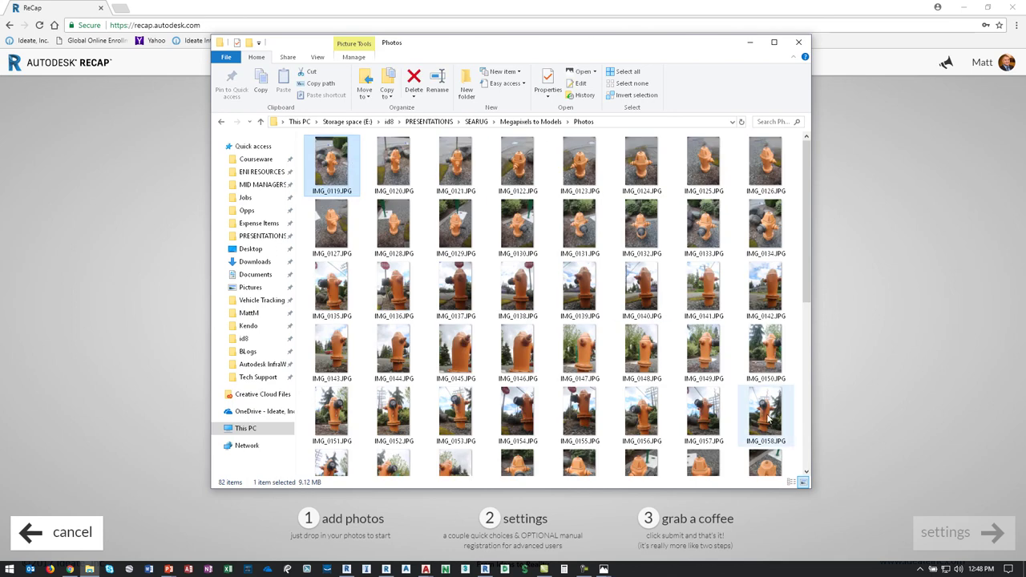
pyautogui.keyDown('shift'); pyautogui.click(764, 413); pyautogui.keyUp('shift')
pyautogui.moveTo(774, 357); pyautogui.dragTo(882, 344)
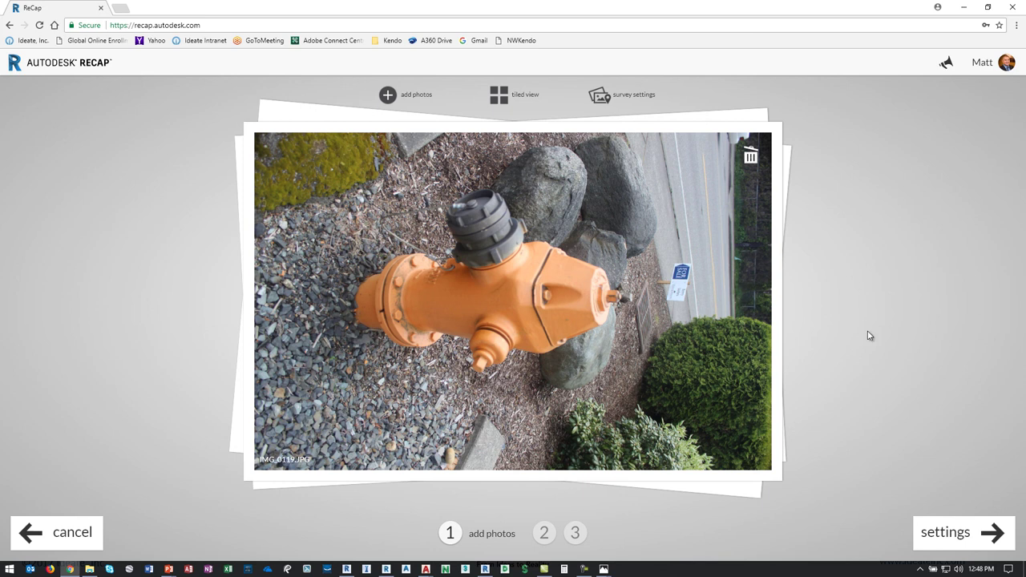
# Name the project 'fh for SEARUG', keep Preview quality and OBJ,RCM formats, and submit it.
pyautogui.click(952, 543)
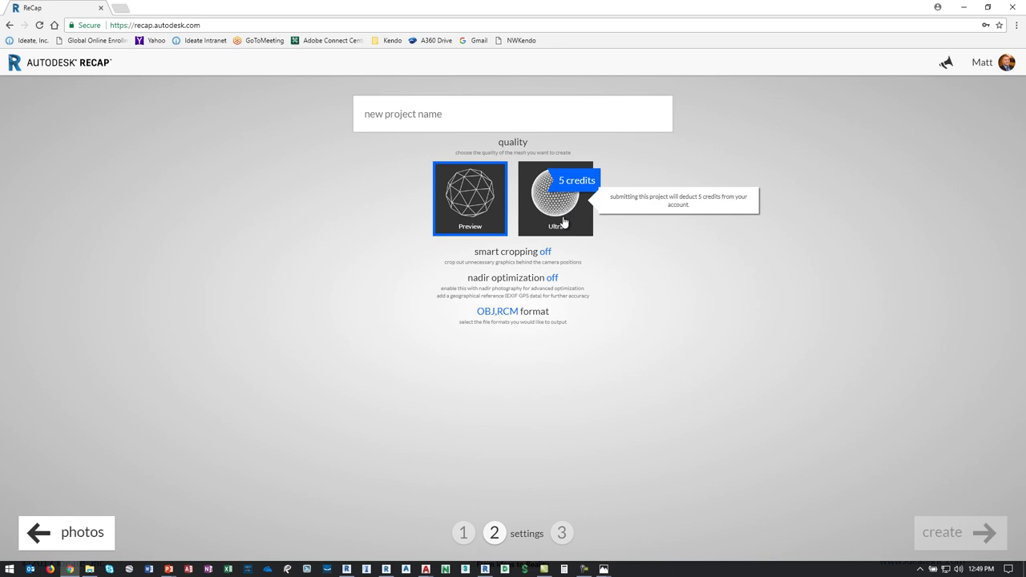
pyautogui.click(453, 110)
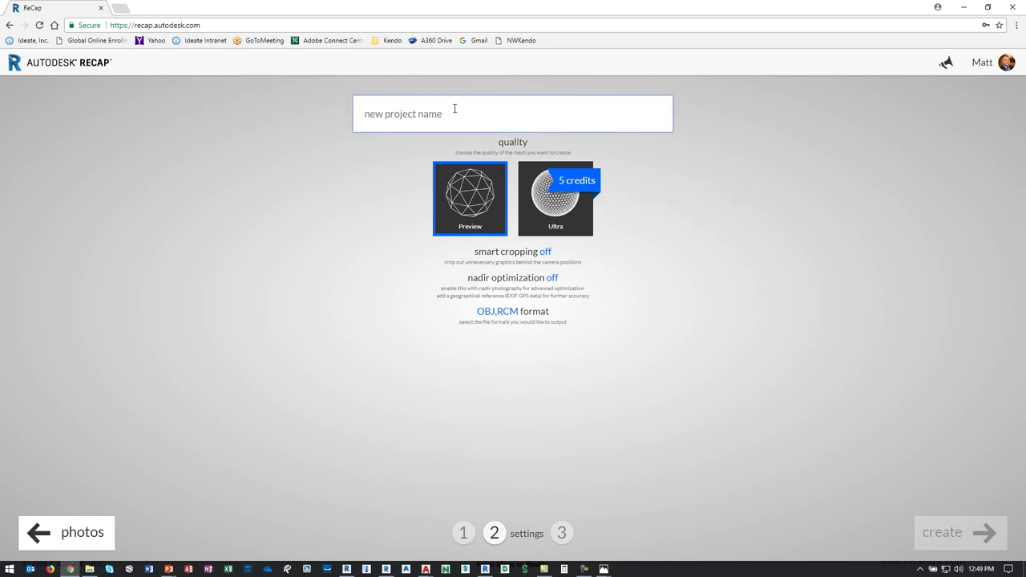
pyautogui.write('fh for SEARUG')
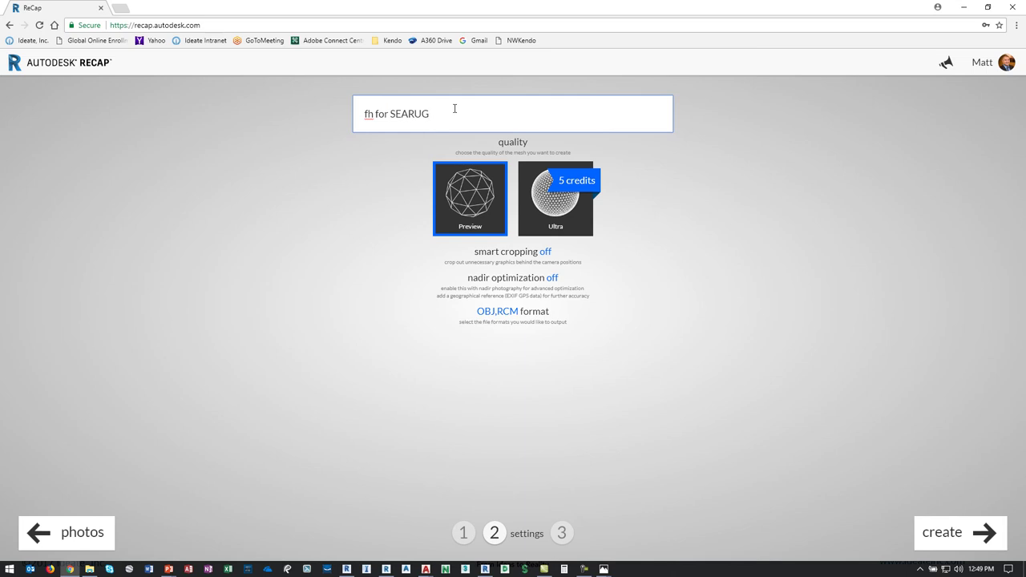
pyautogui.moveTo(559, 210)
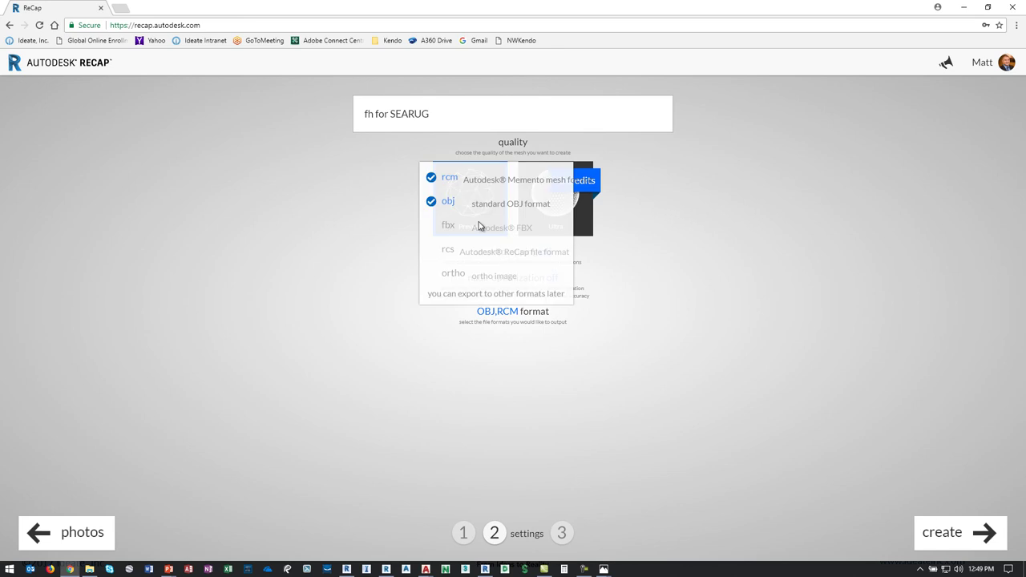
pyautogui.moveTo(512, 317)
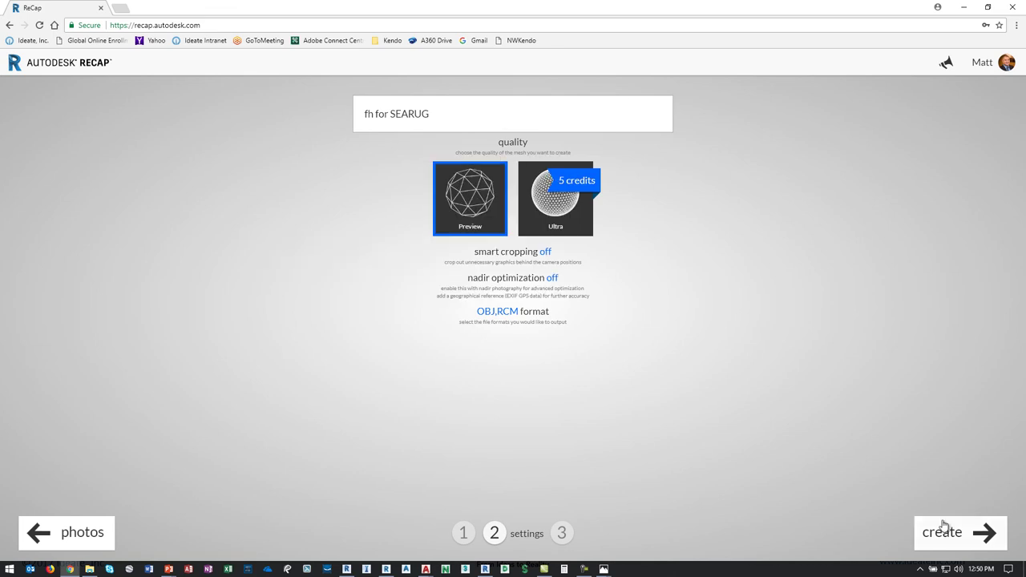
pyautogui.click(954, 542)
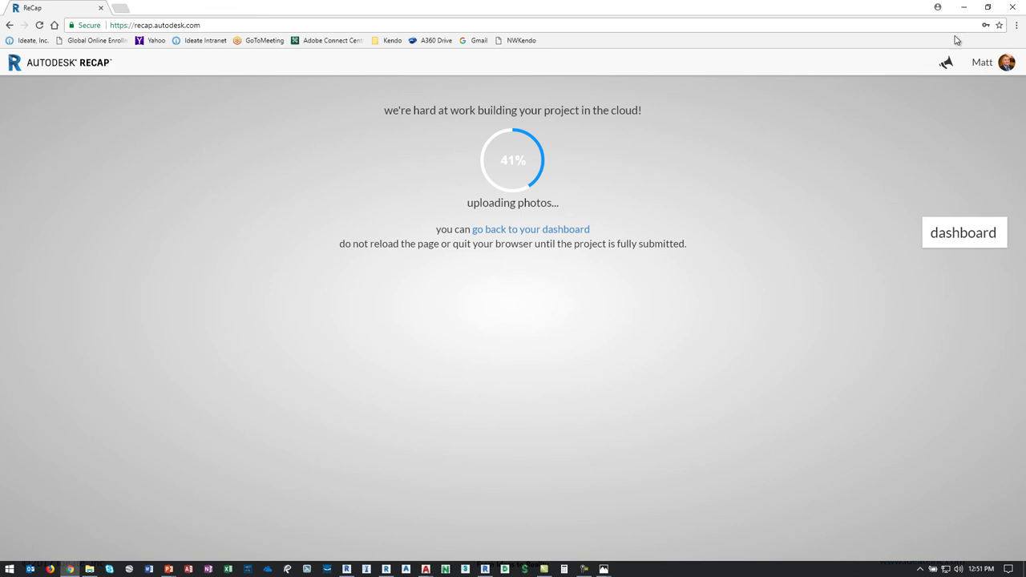
# Minimize Chrome and Explorer and orbit the ReCap Pro point cloud to a more top-down view.
pyautogui.click(966, 9)
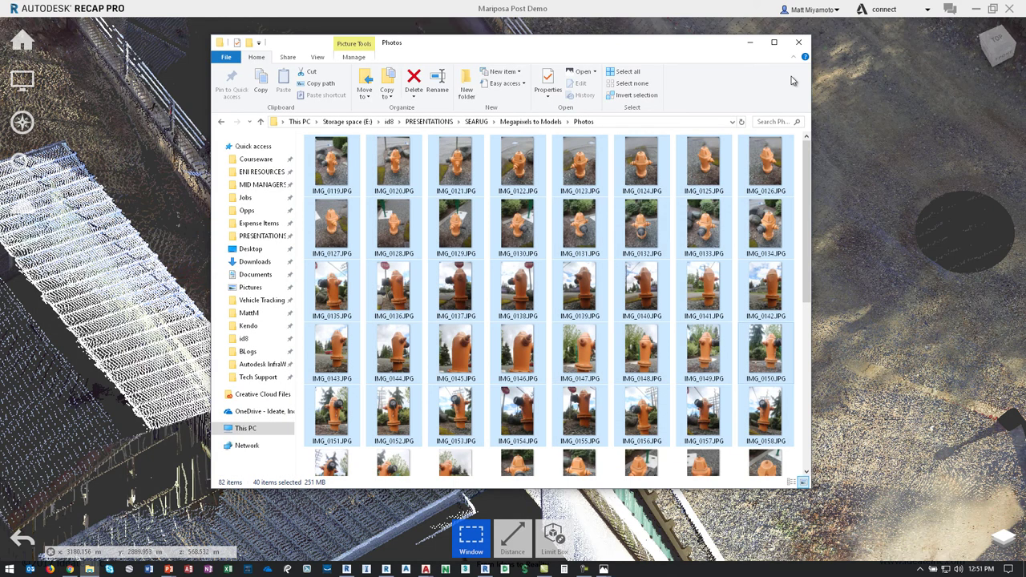
pyautogui.click(750, 42)
pyautogui.moveTo(739, 72); pyautogui.dragTo(625, 487)
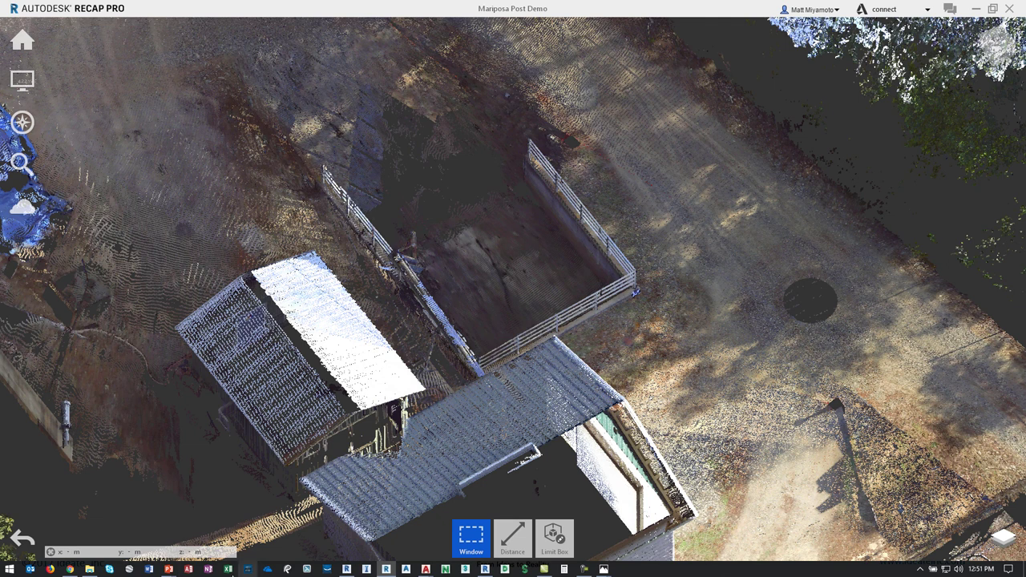
# Bring up the PowerPoint presentation and scroll to the 'Recap...' summary slide 17.
pyautogui.moveTo(168, 570)
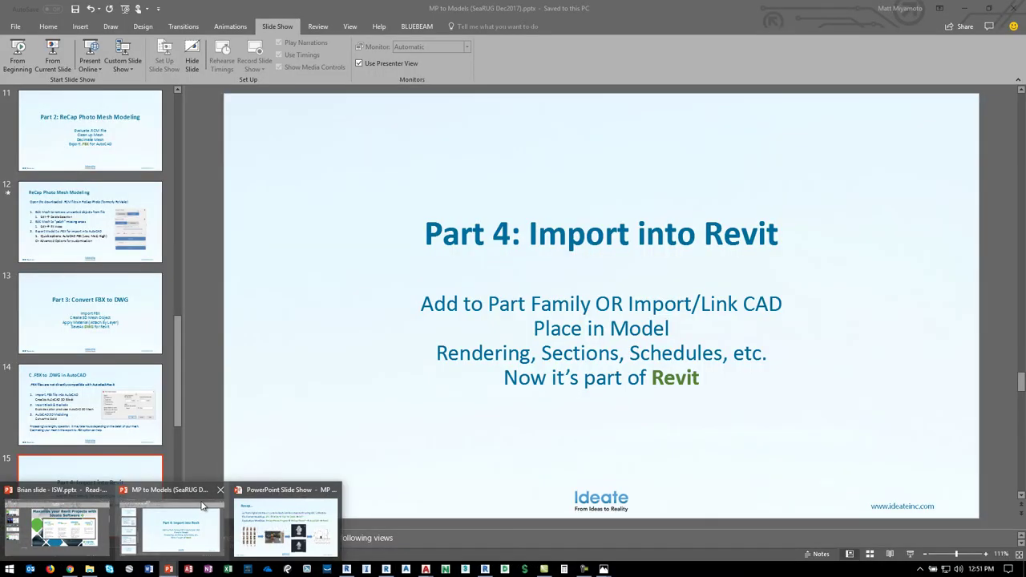
pyautogui.click(205, 504)
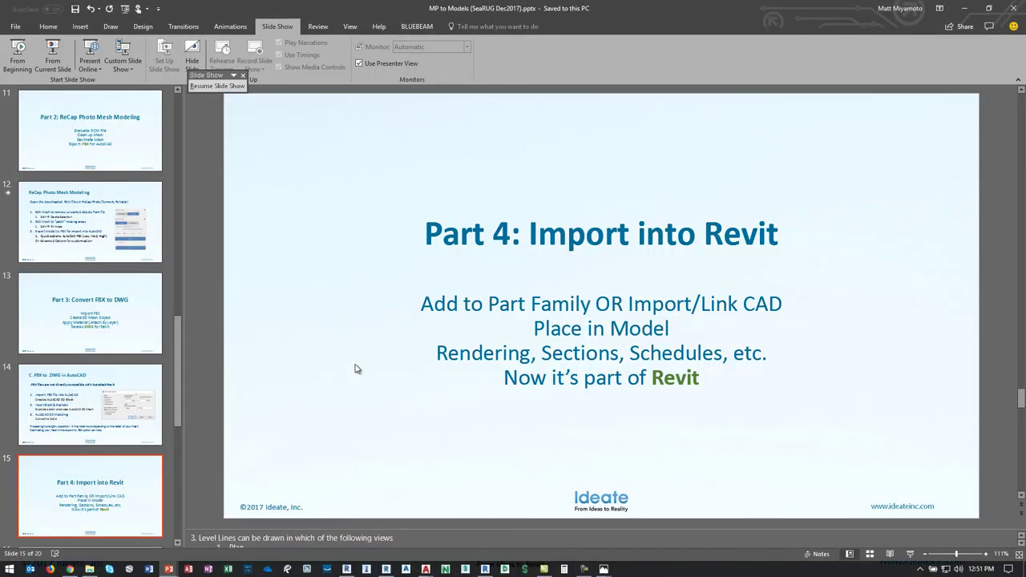
pyautogui.scroll(-1, 356, 365)
pyautogui.scroll(-3, 356, 365)
pyautogui.scroll(2, 363, 352)
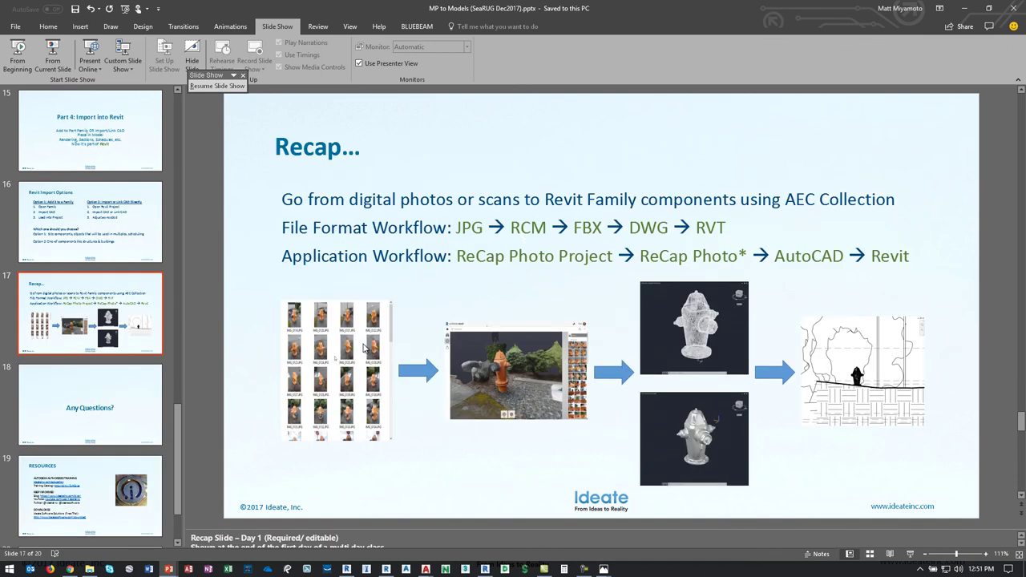